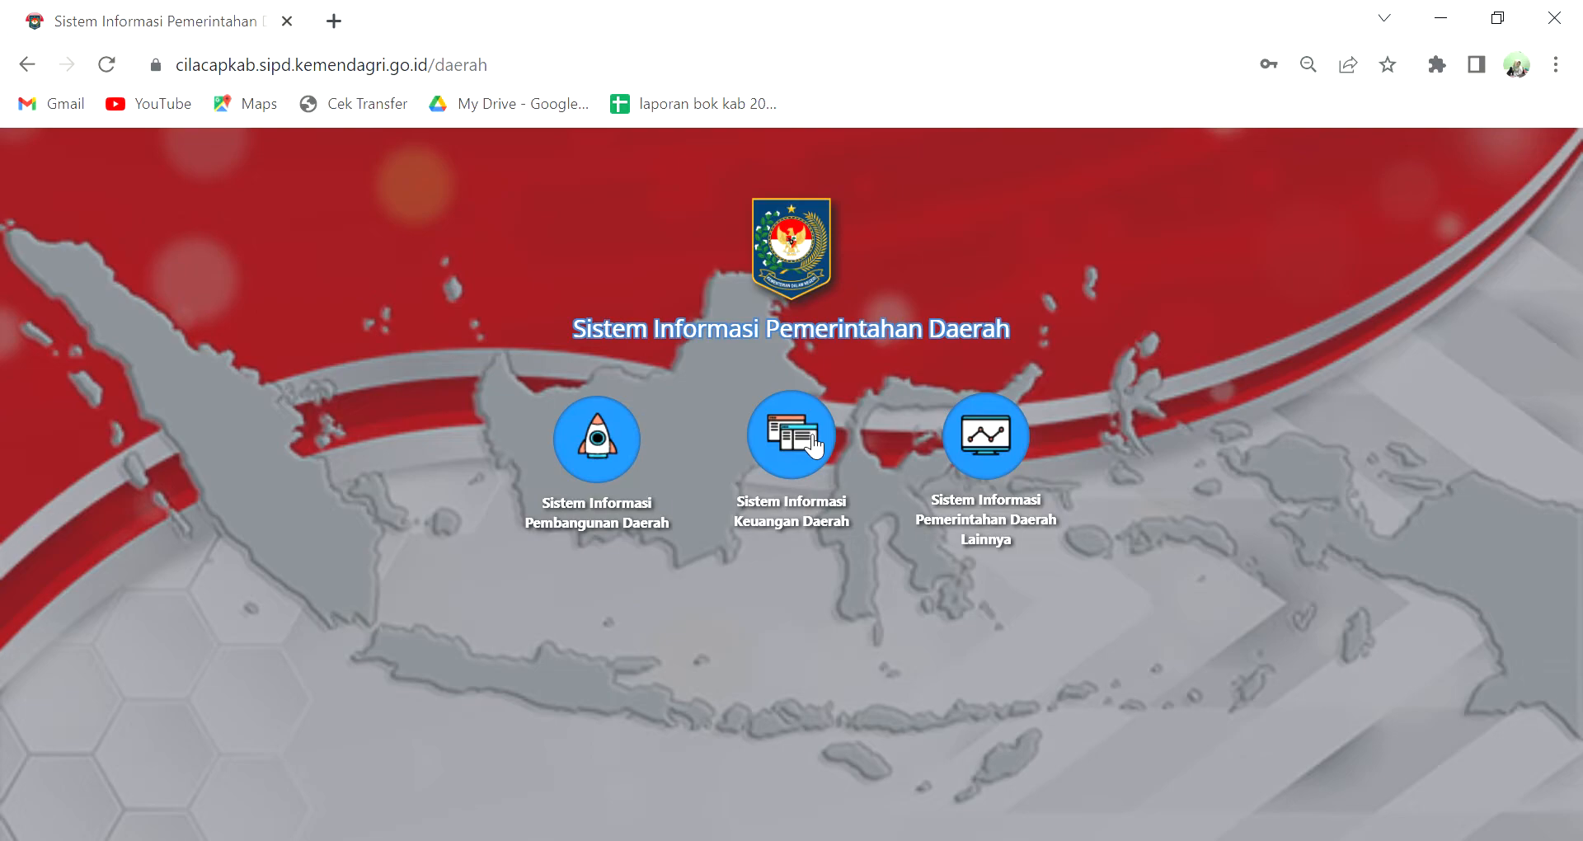
# Try to log in to Sistem Informasi Keuangan Daerah with the other employee's ID number as the username
pyautogui.click(812, 445)
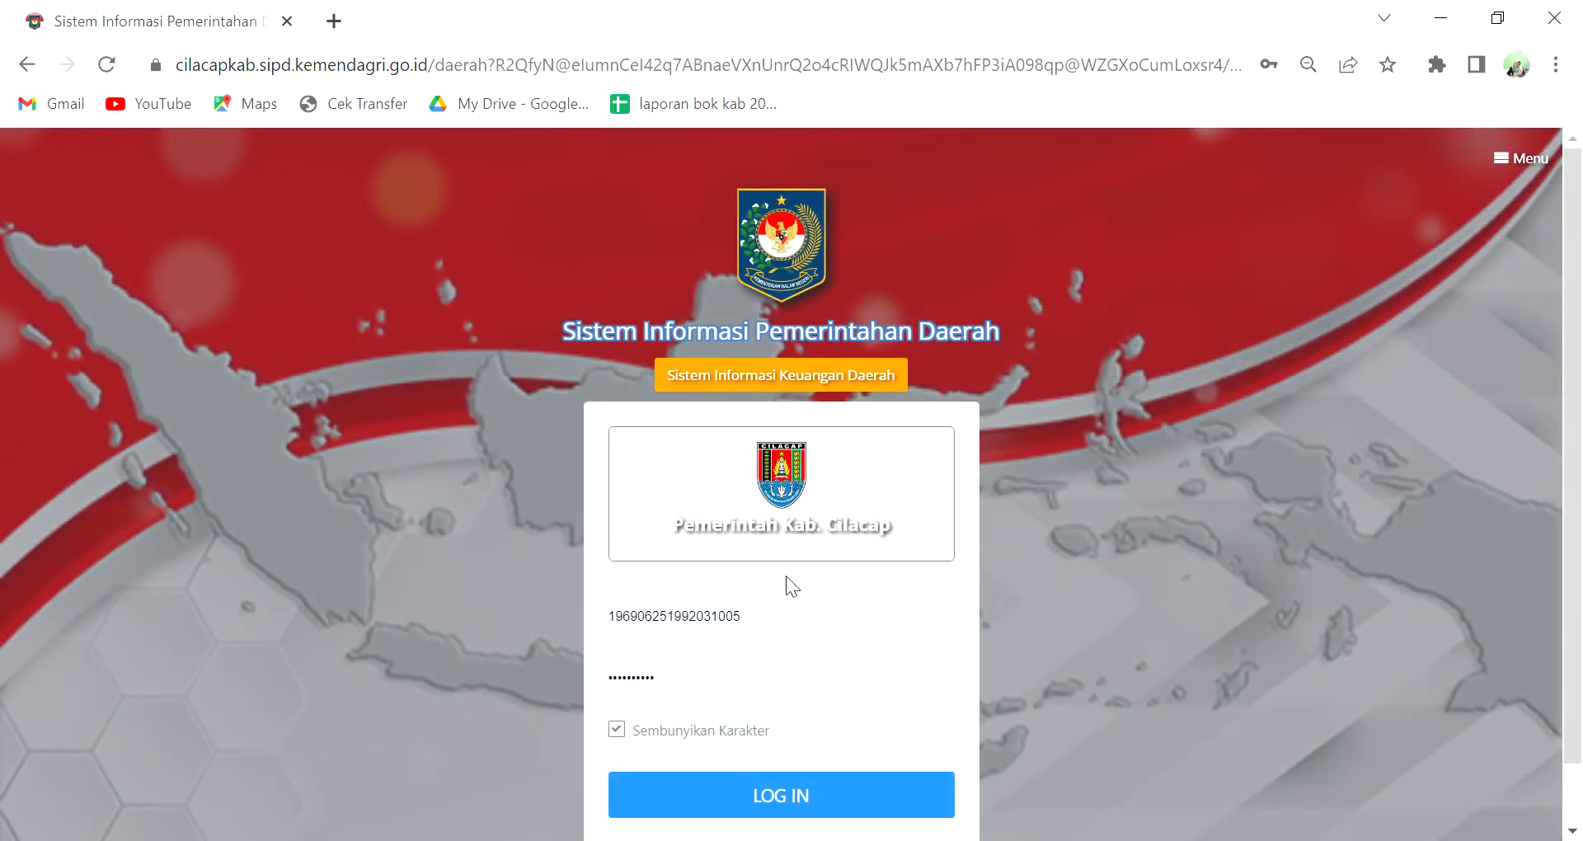
pyautogui.moveTo(787, 635); pyautogui.dragTo(488, 649)
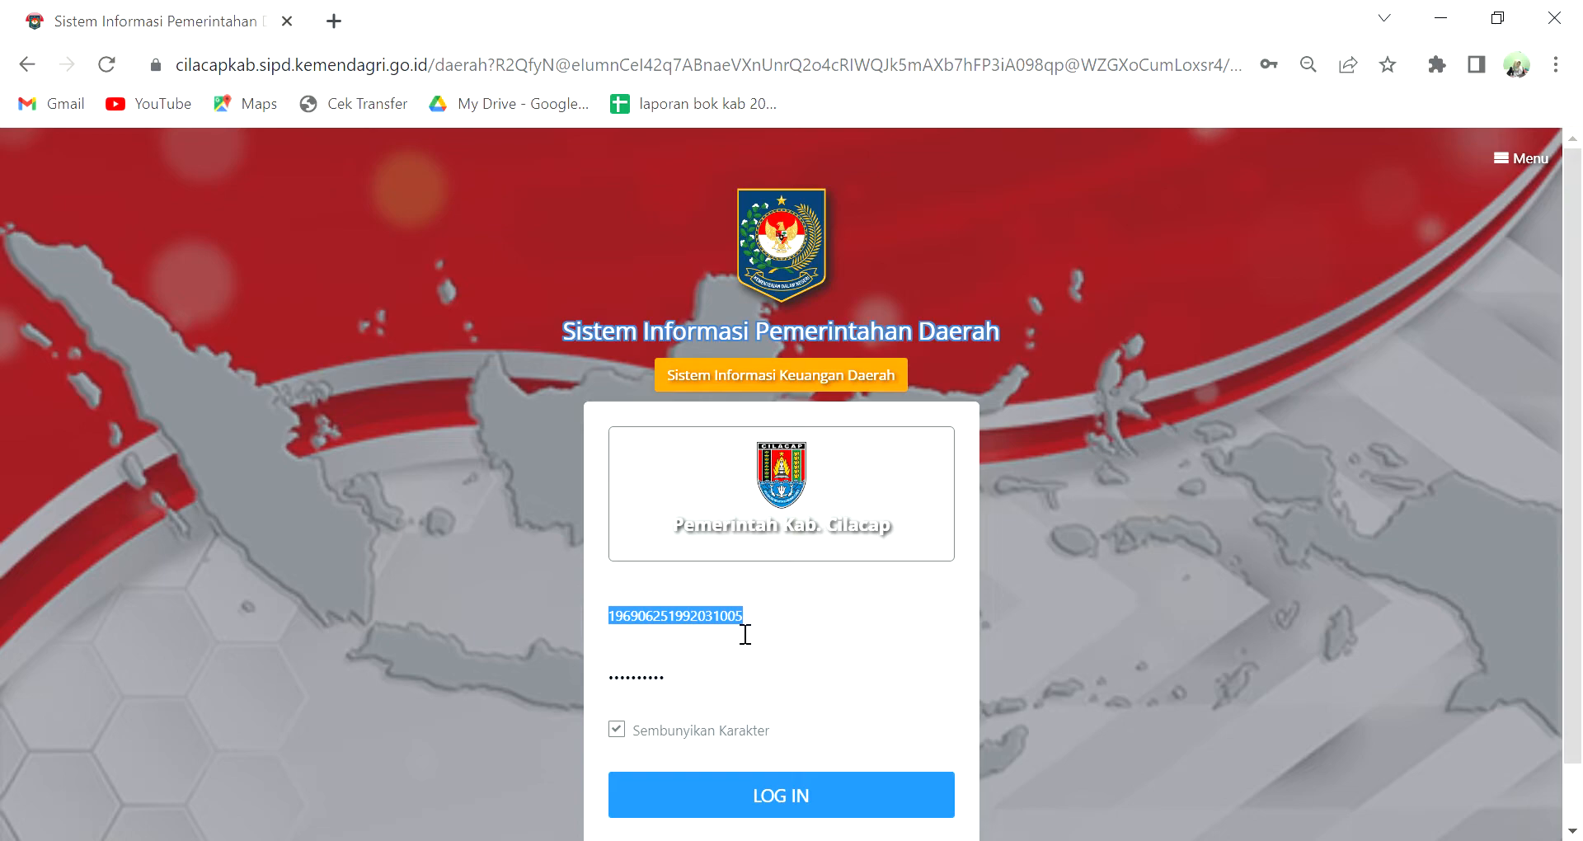
pyautogui.hotkey('ctrl', 'v')
pyautogui.click(811, 794)
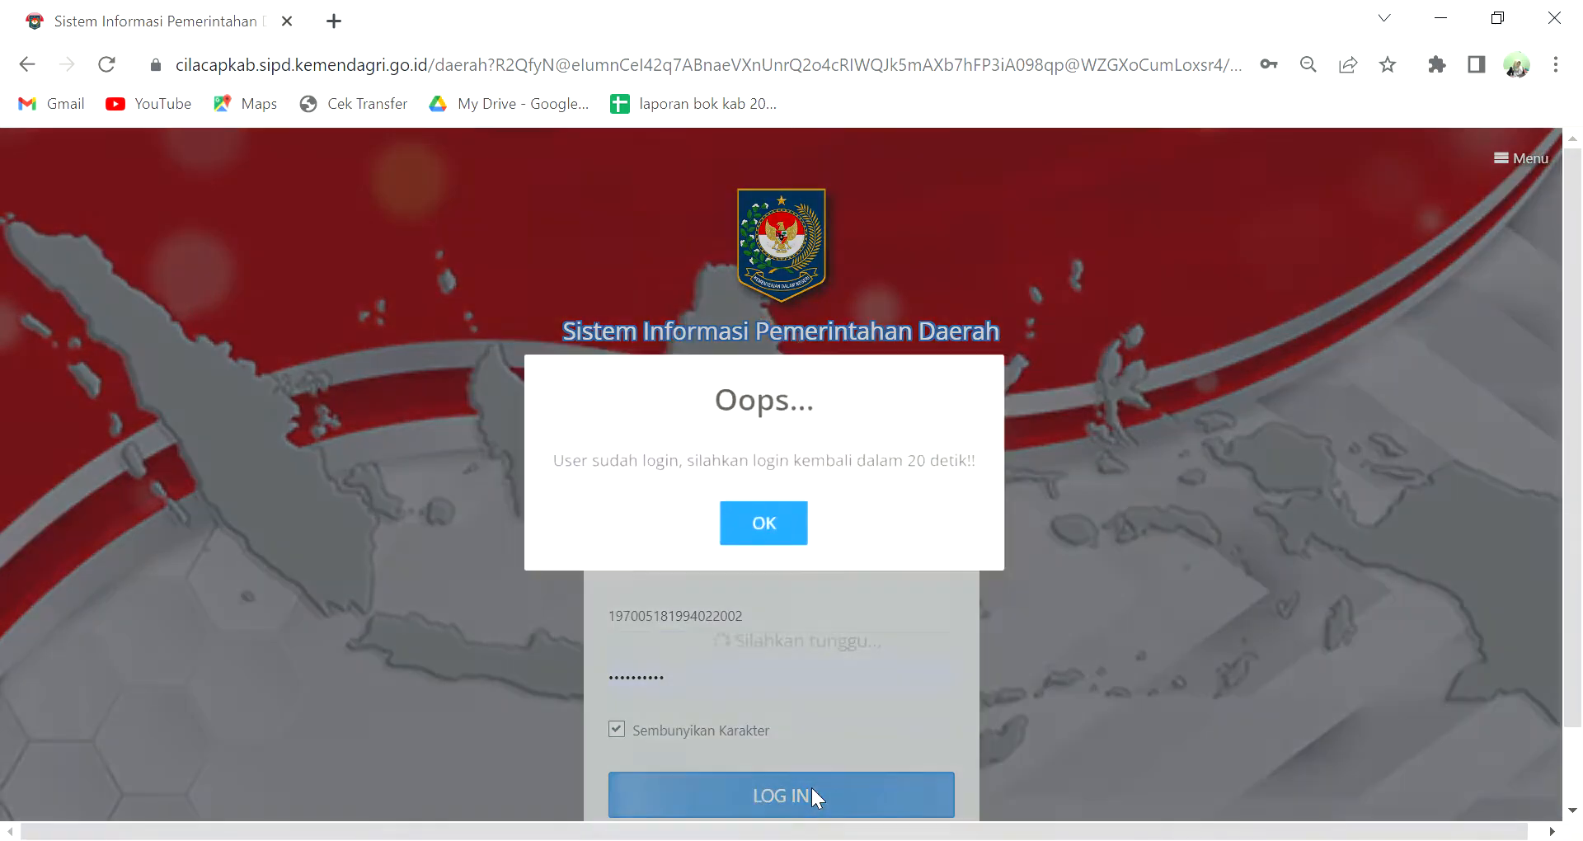
pyautogui.click(760, 523)
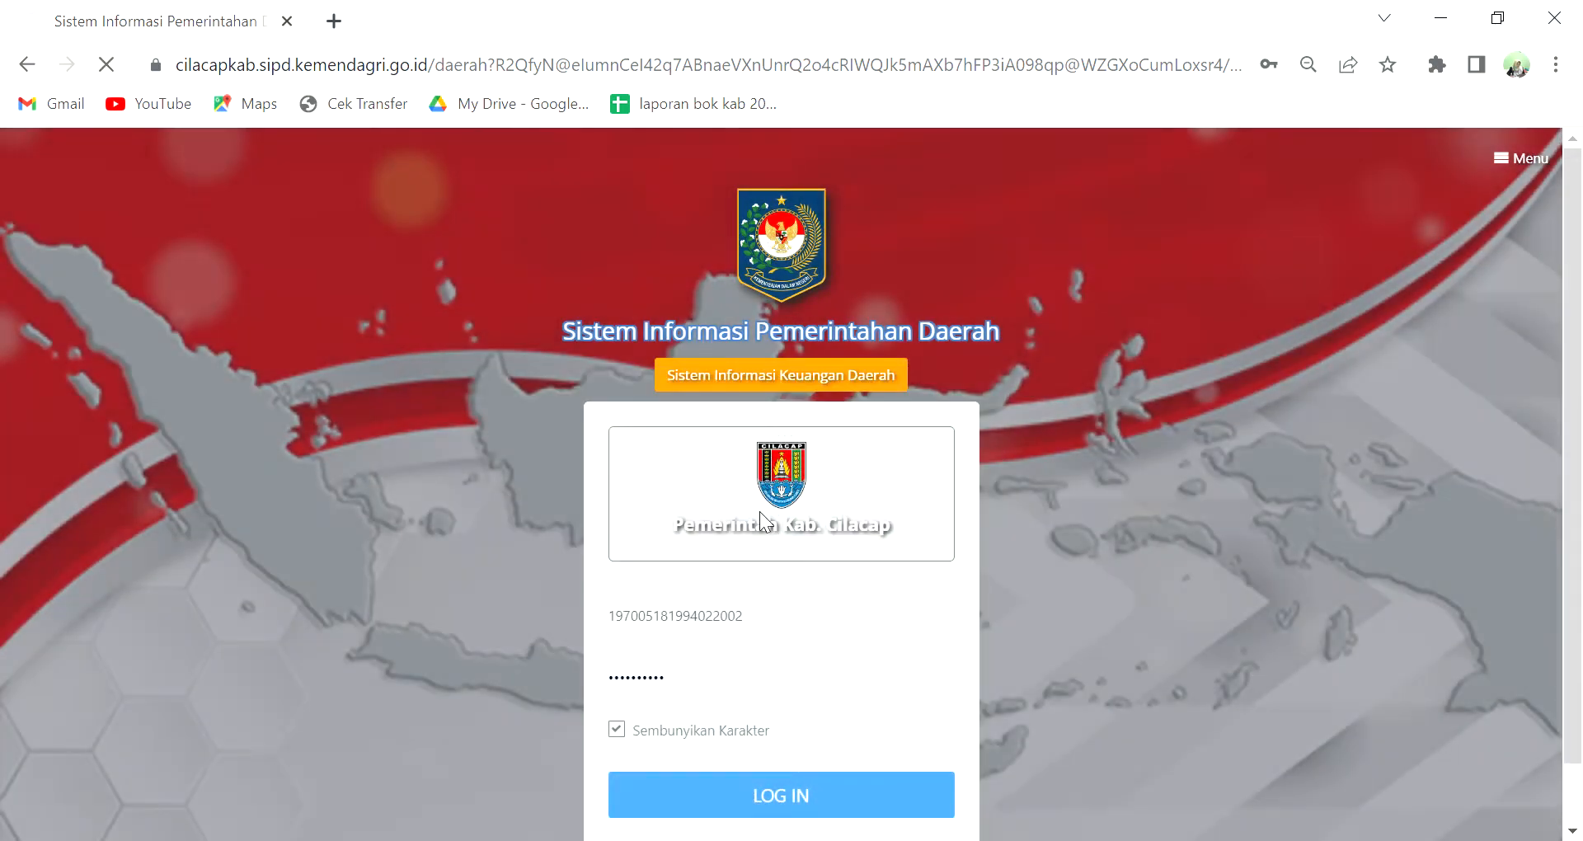
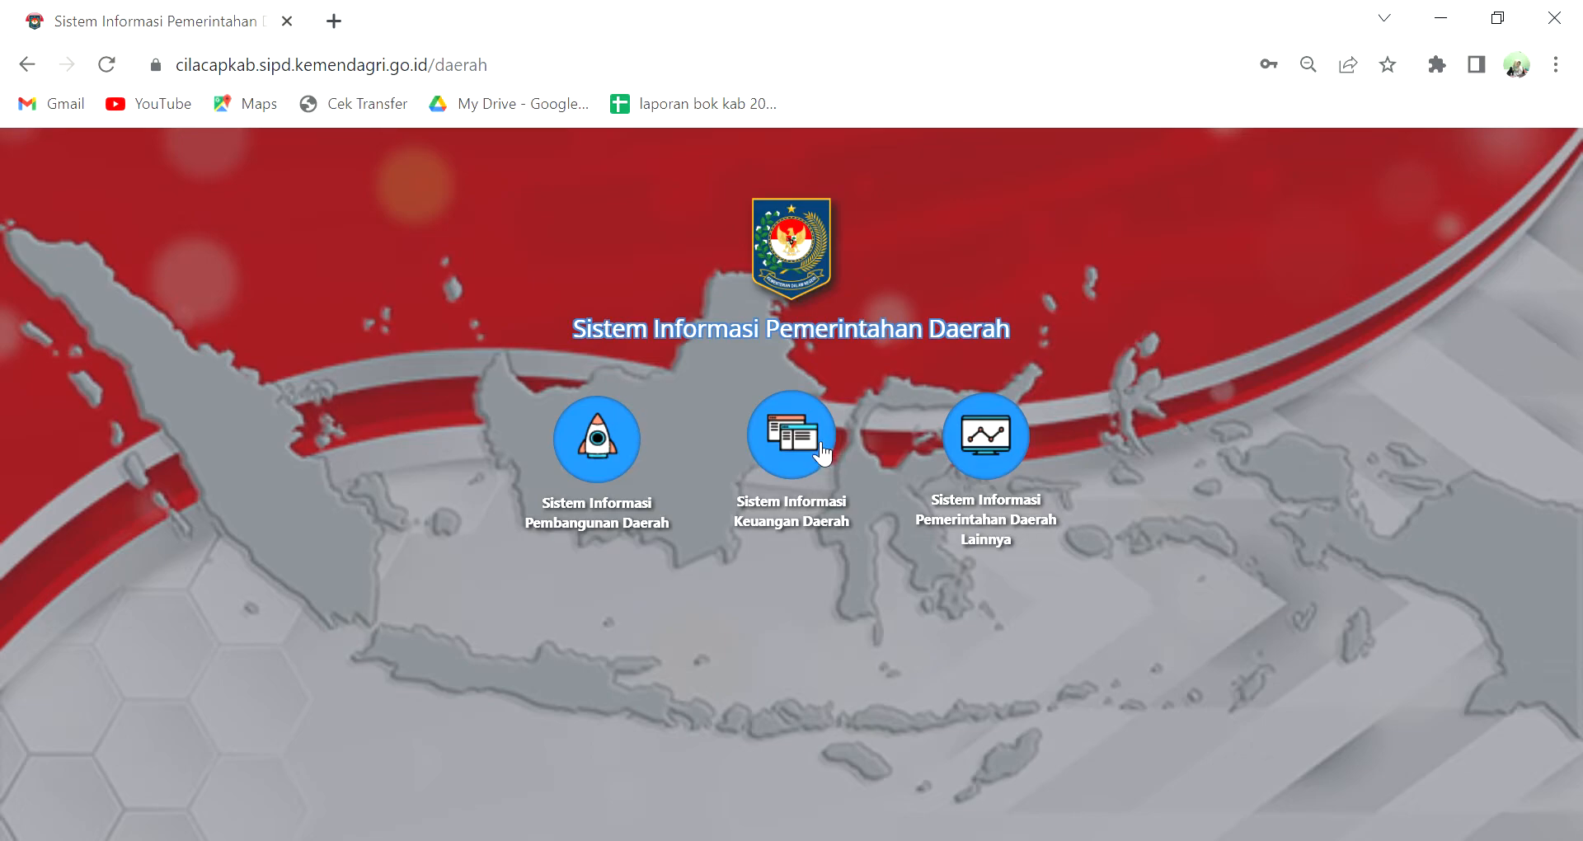
# Log in to Sistem Informasi Keuangan Daerah, replacing the prefilled username with the intended employee ID number
pyautogui.click(822, 446)
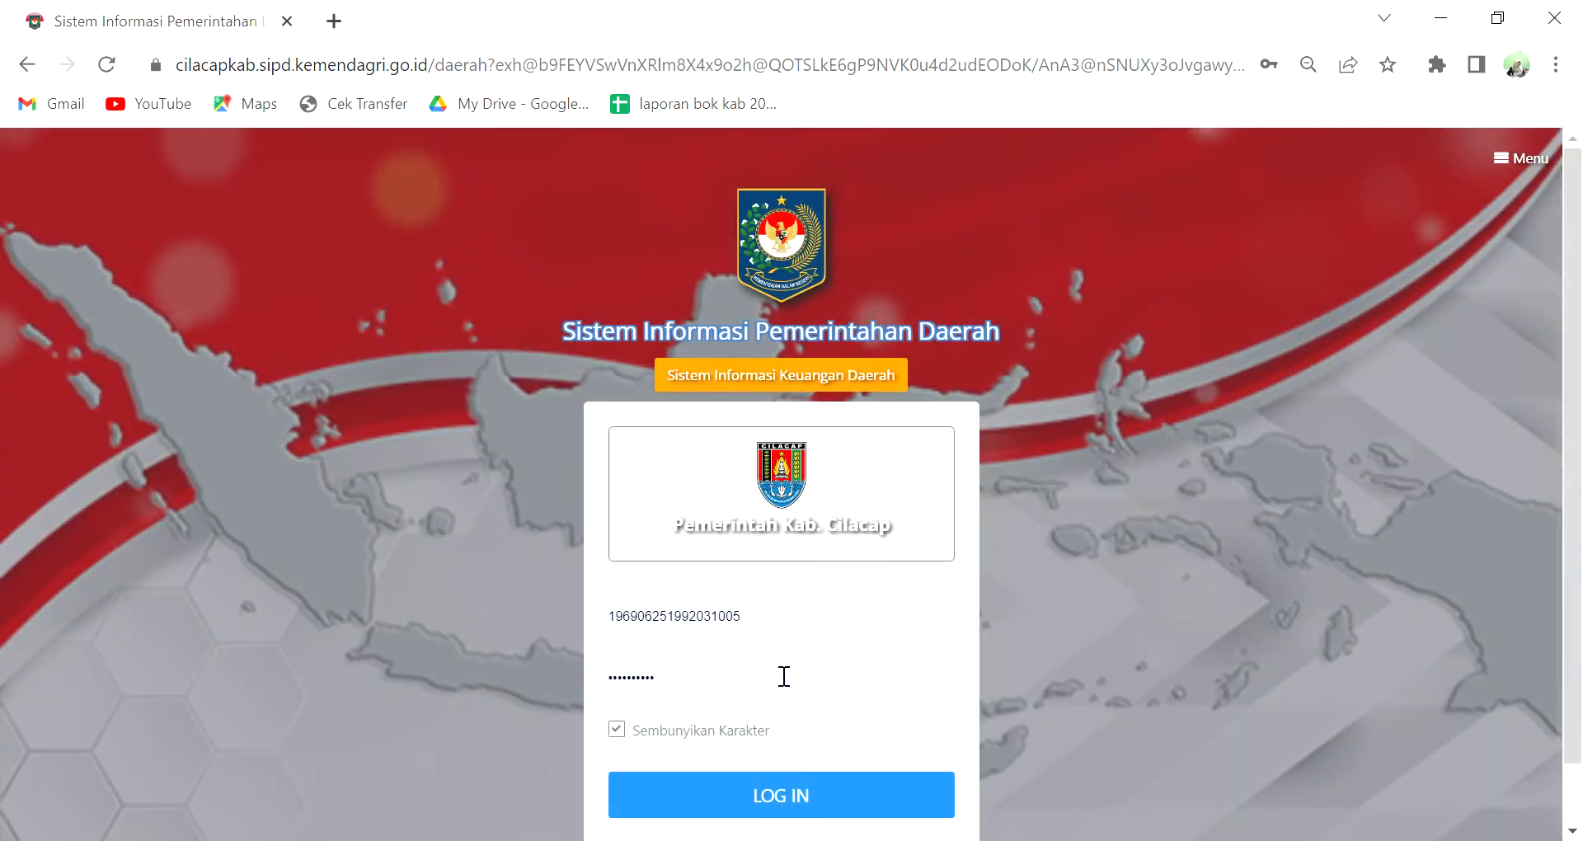
pyautogui.moveTo(744, 616); pyautogui.dragTo(698, 617)
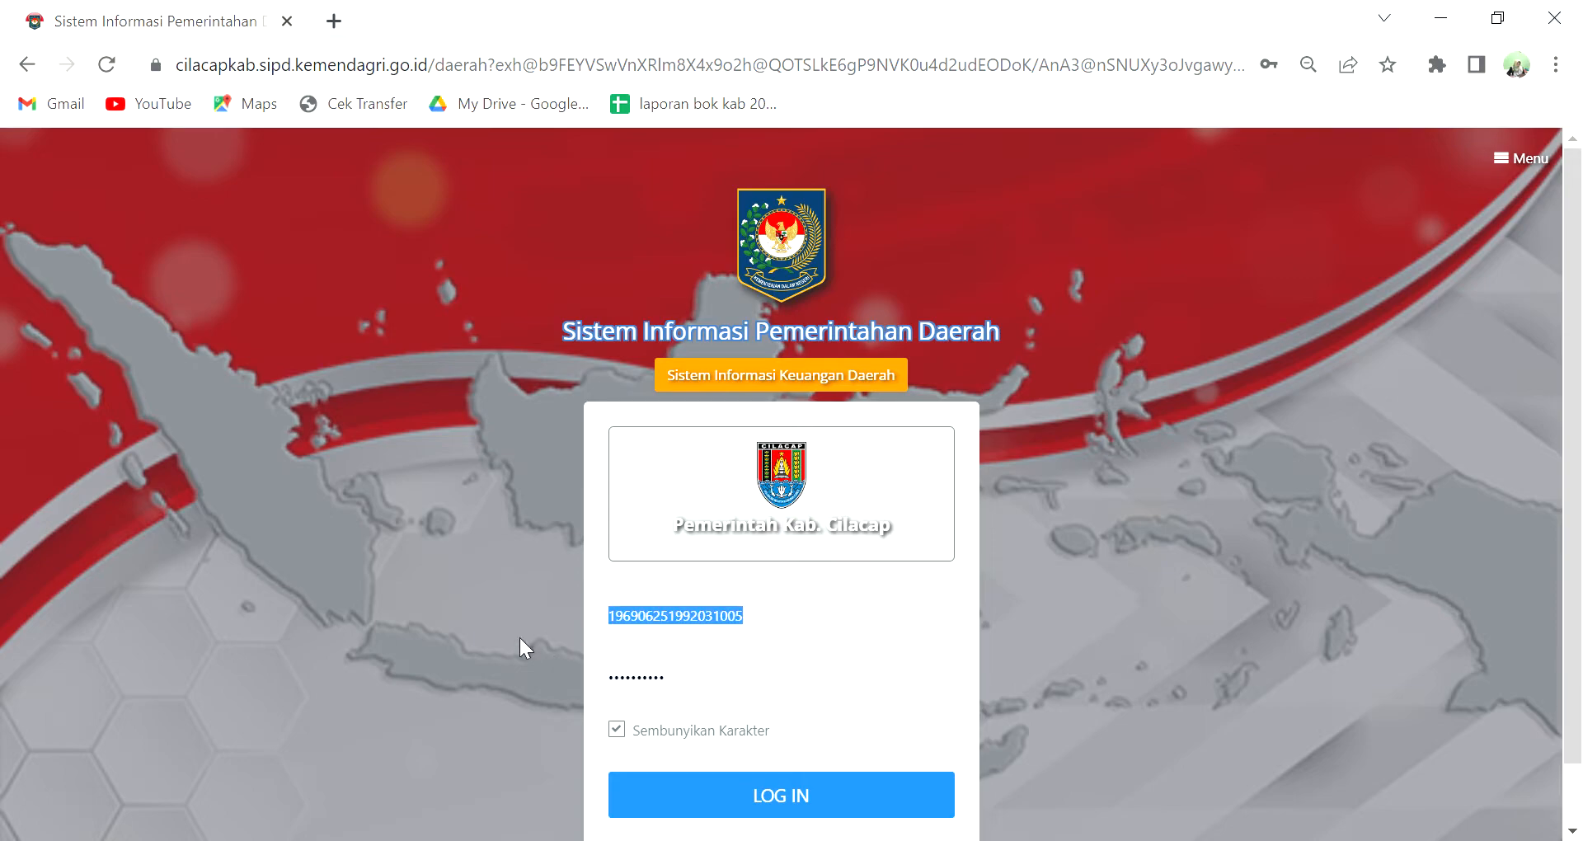
pyautogui.hotkey('ctrl', 'v')
pyautogui.click(788, 801)
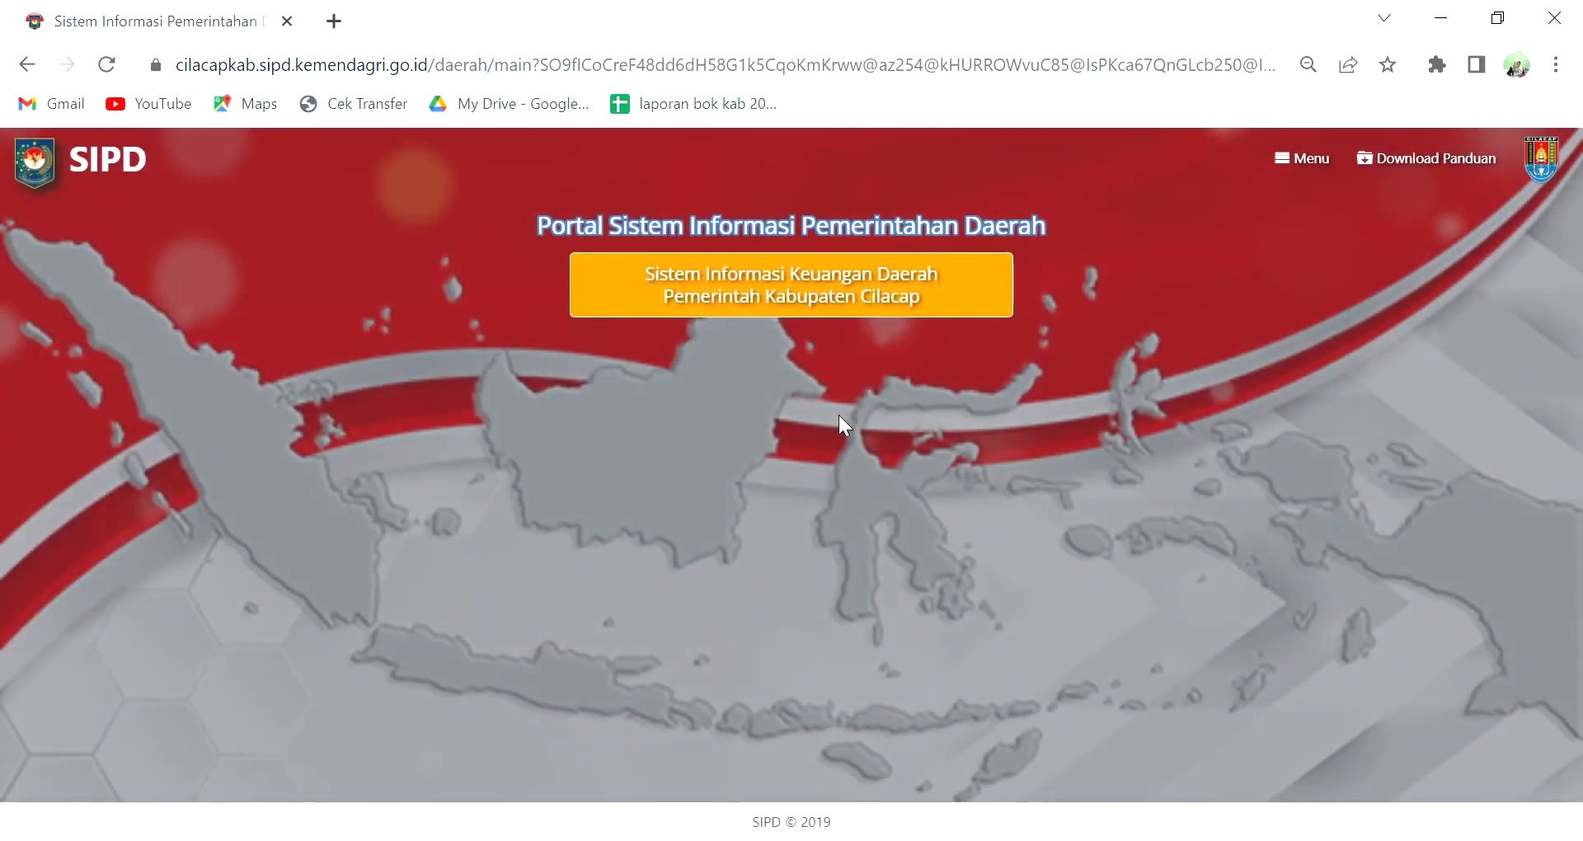
# Enter the Penganggaran 2023 dashboard and open the Sub Kegiatan Belanja page
pyautogui.click(878, 391)
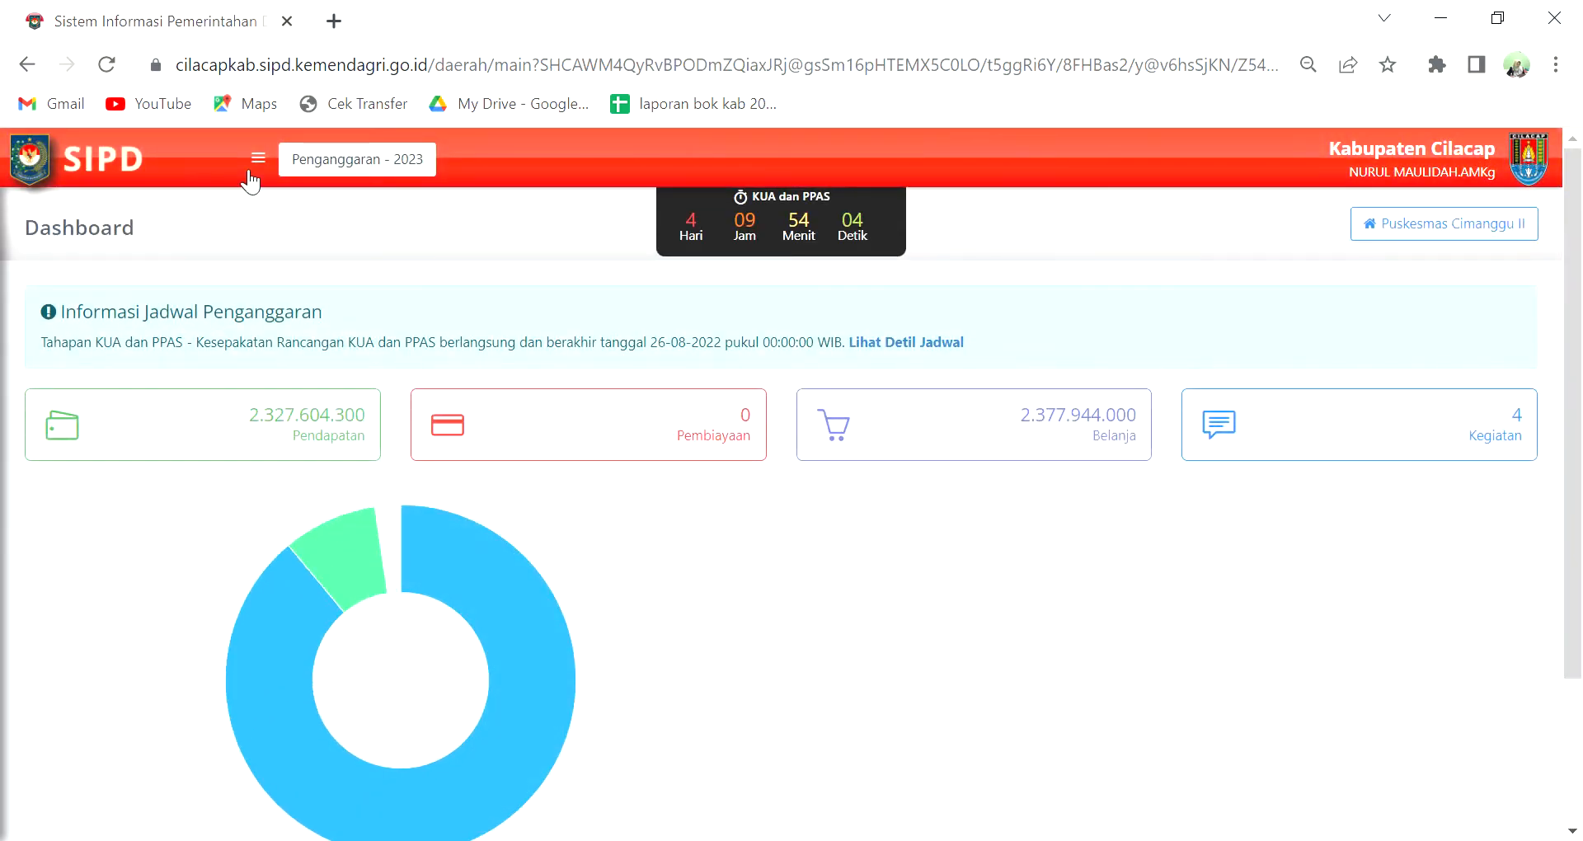
pyautogui.click(265, 165)
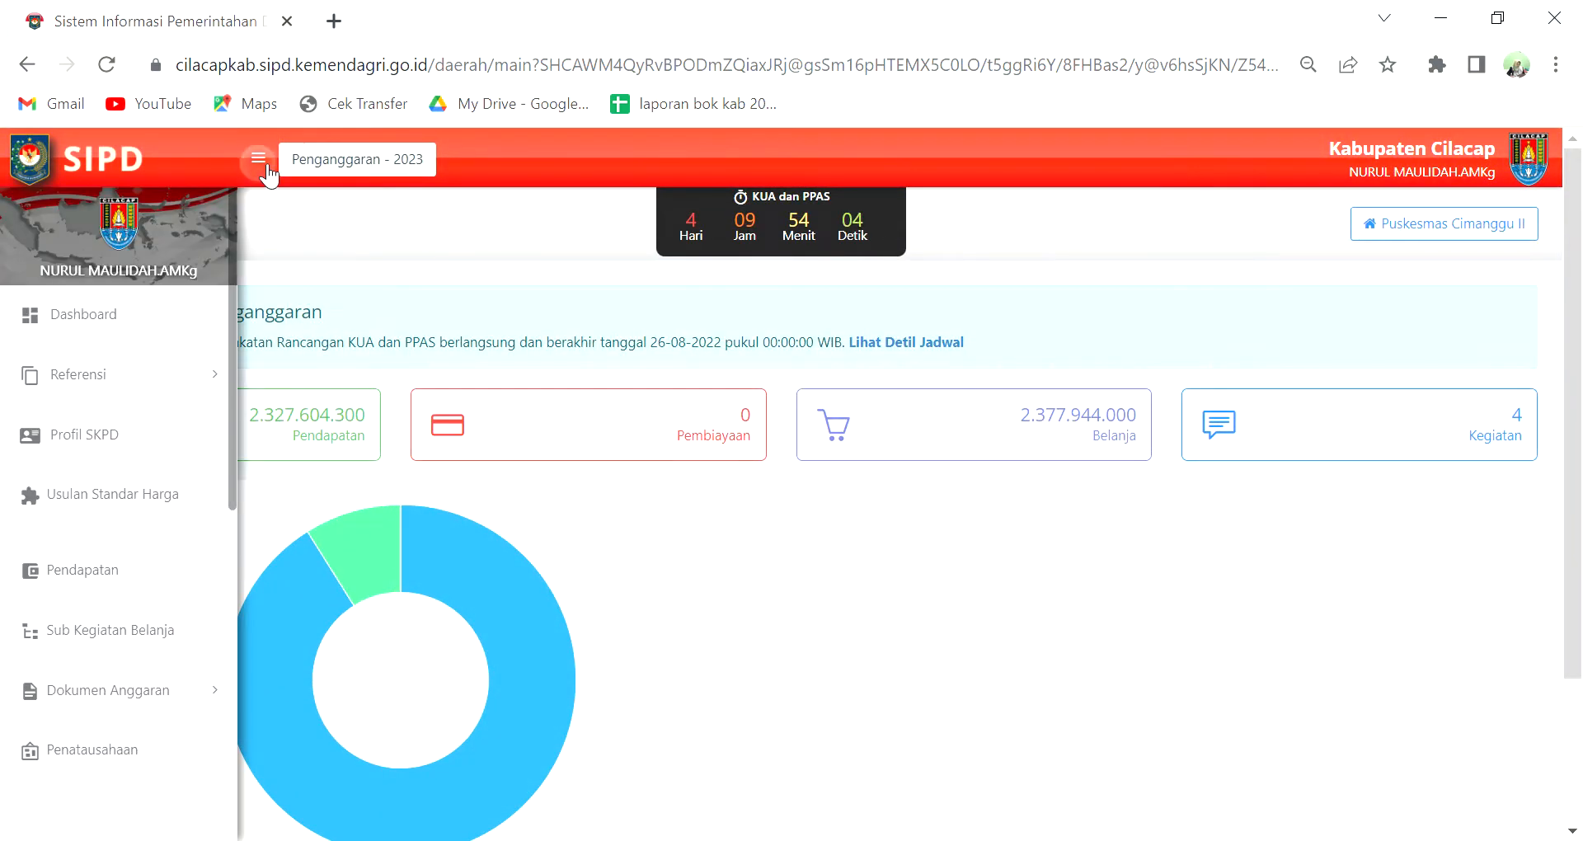
pyautogui.click(112, 647)
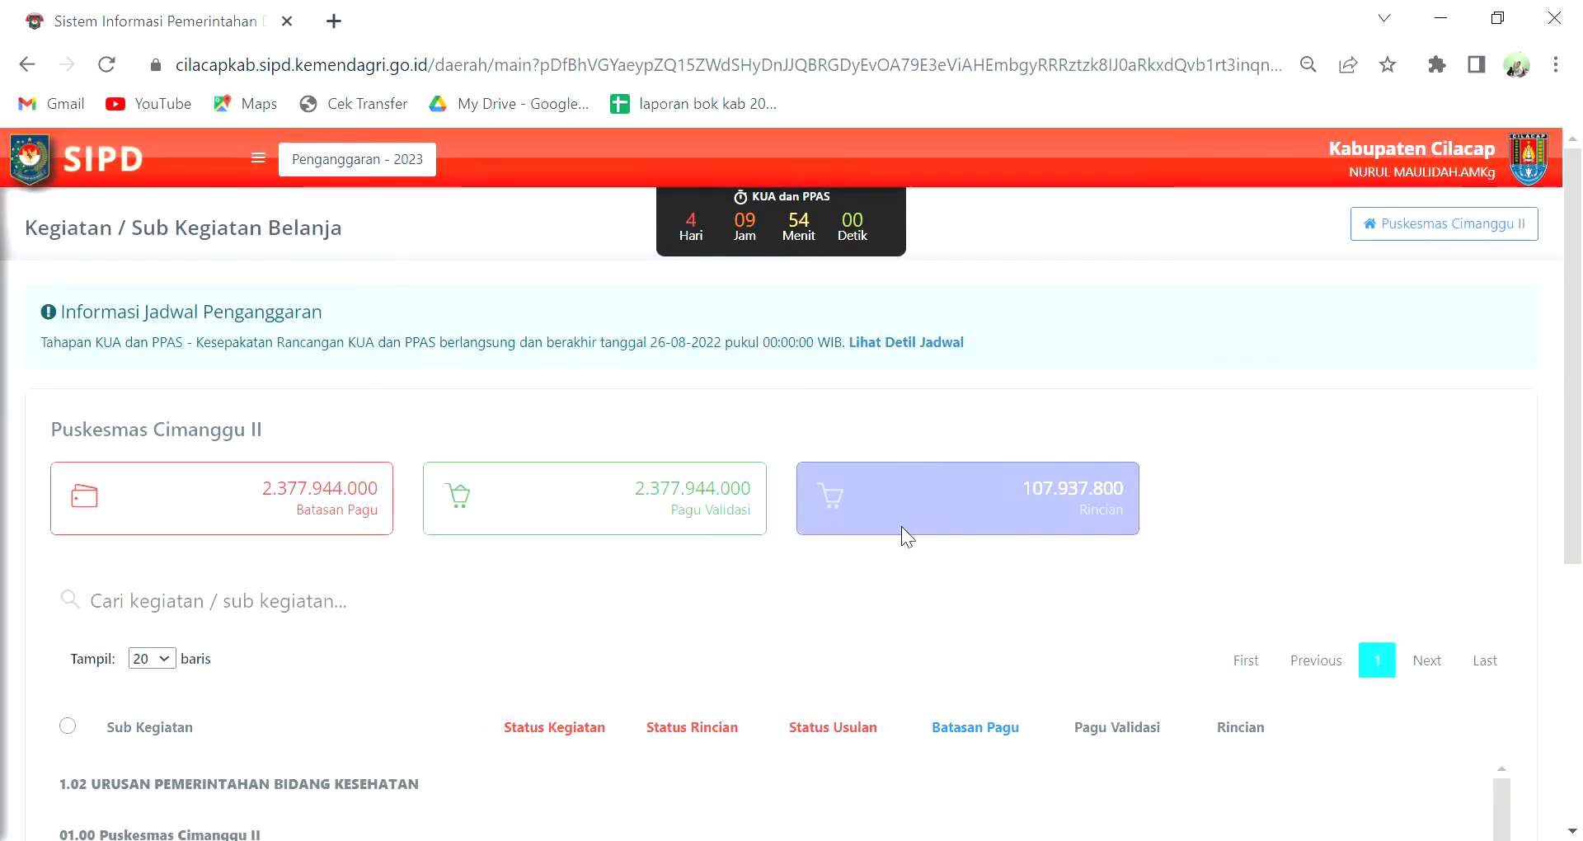
# Open the Detil Rincian of the unlocked sub-activity 1.02.01.2.10.01 Pelayanan dan Penunjang Pelayanan BLUD
pyautogui.scroll(-3, 902, 528)
pyautogui.scroll(-5, 902, 527)
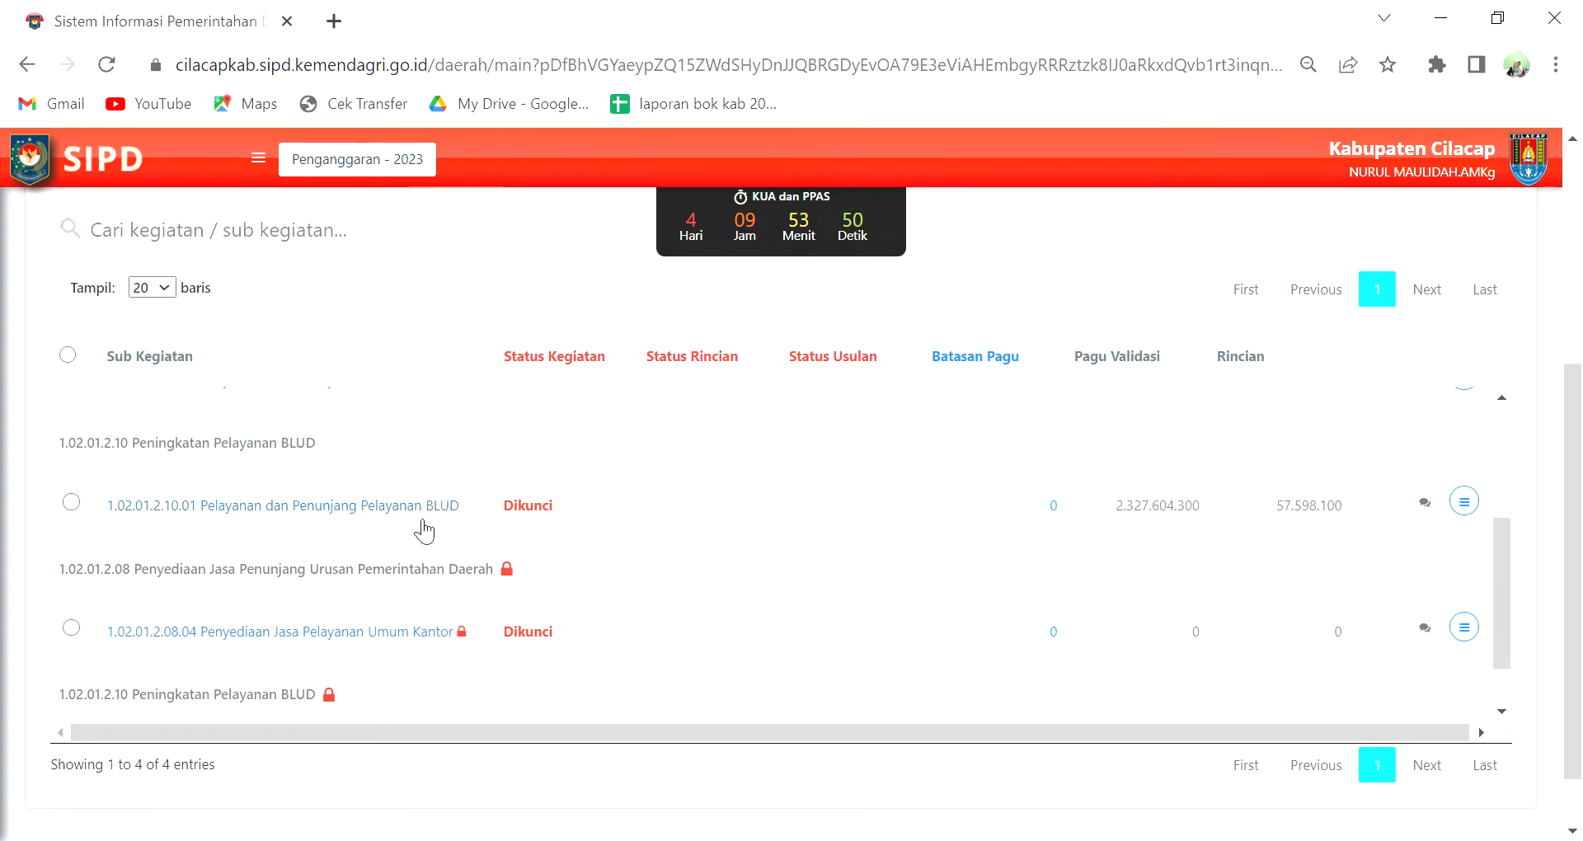
pyautogui.scroll(-1, 355, 532)
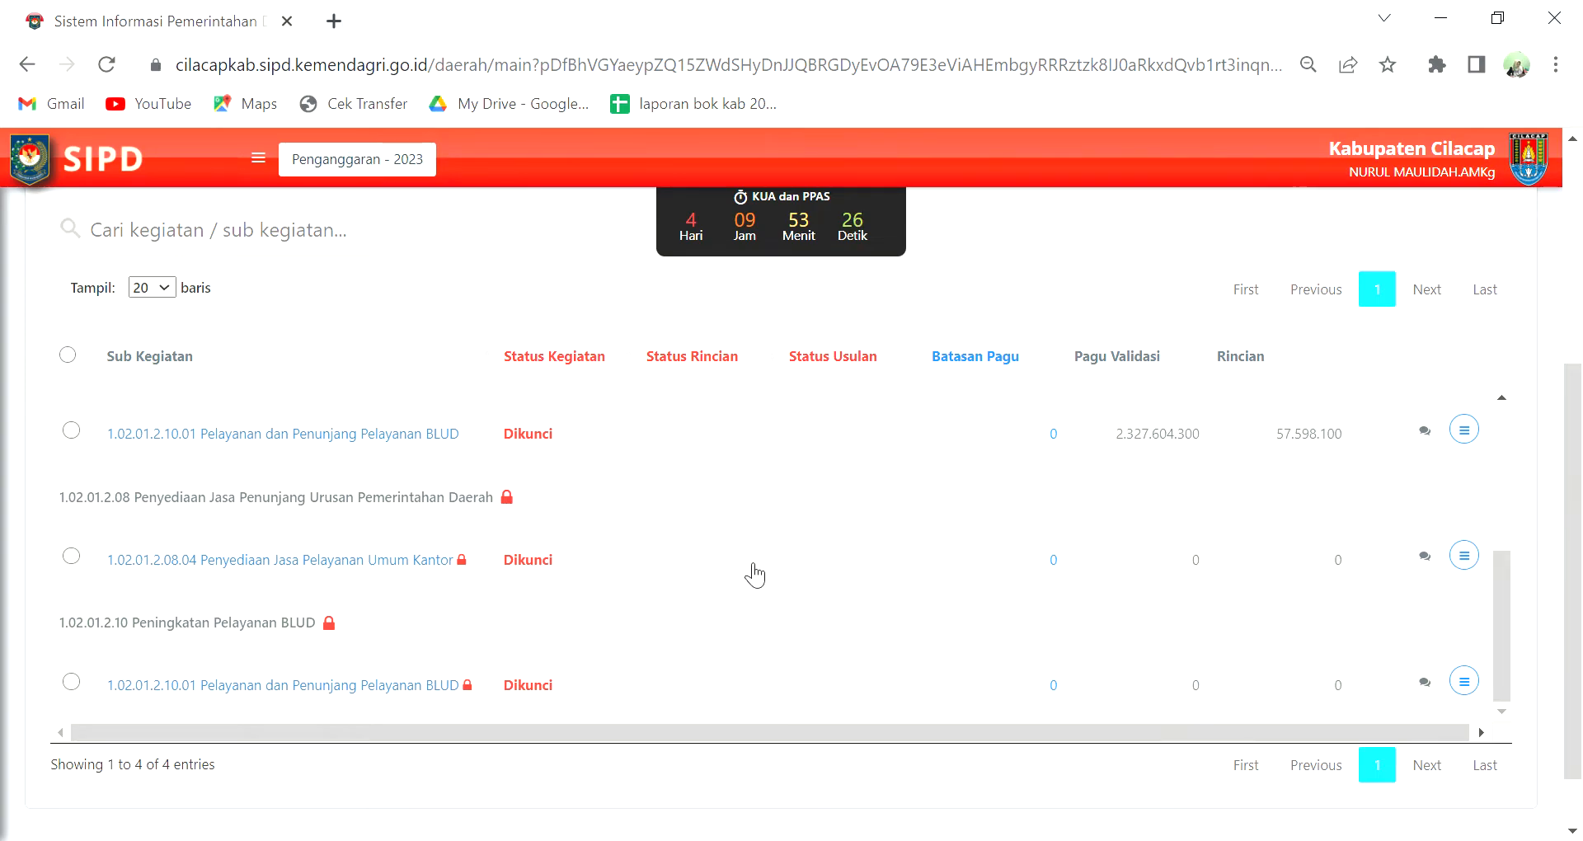
pyautogui.scroll(2, 754, 575)
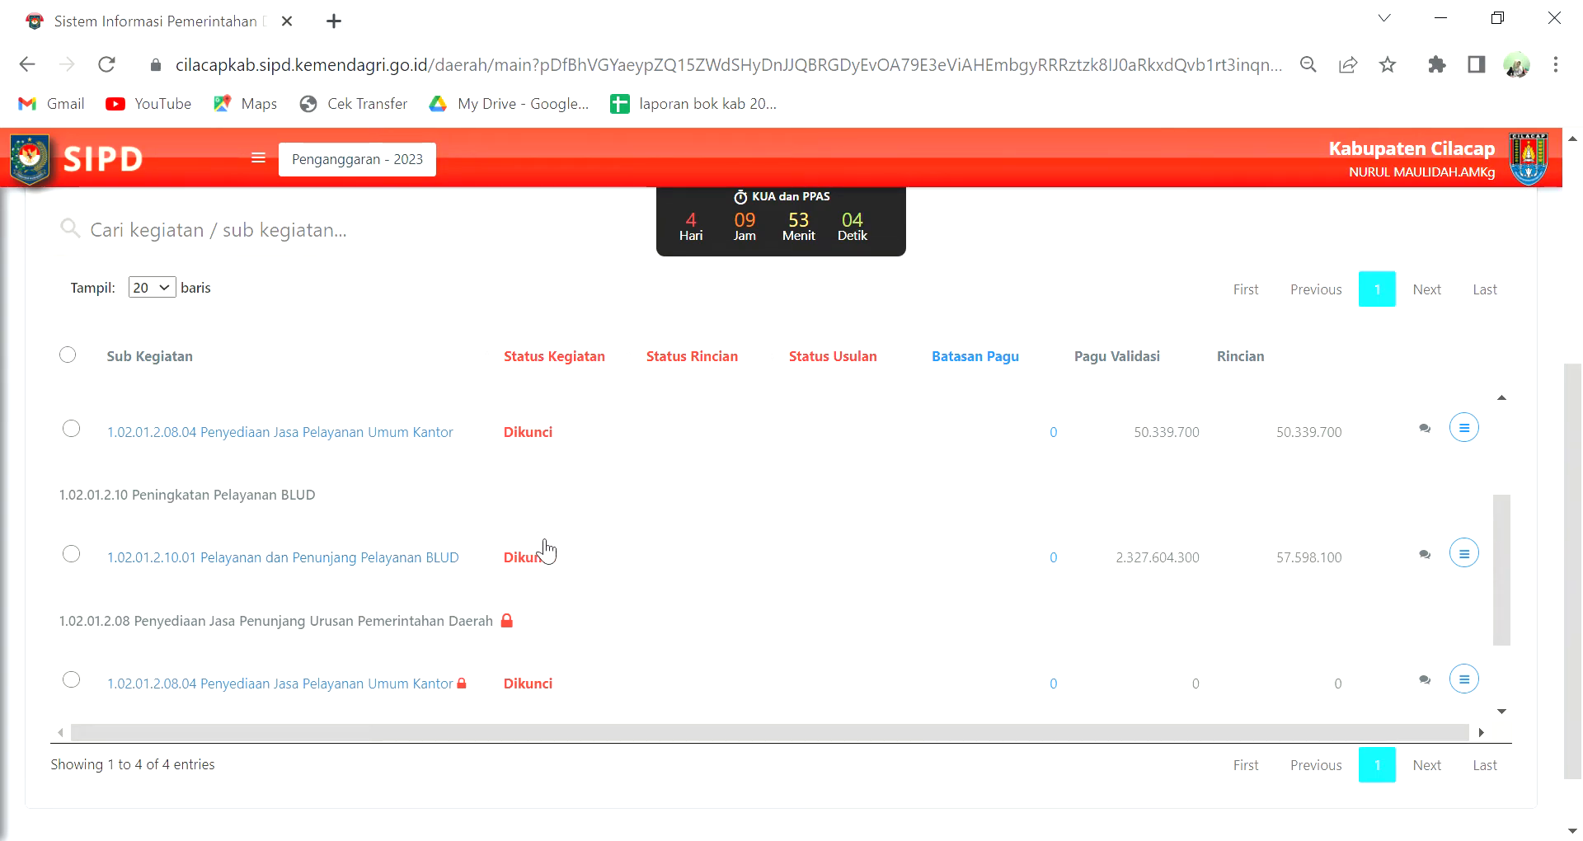
pyautogui.scroll(-2, 551, 562)
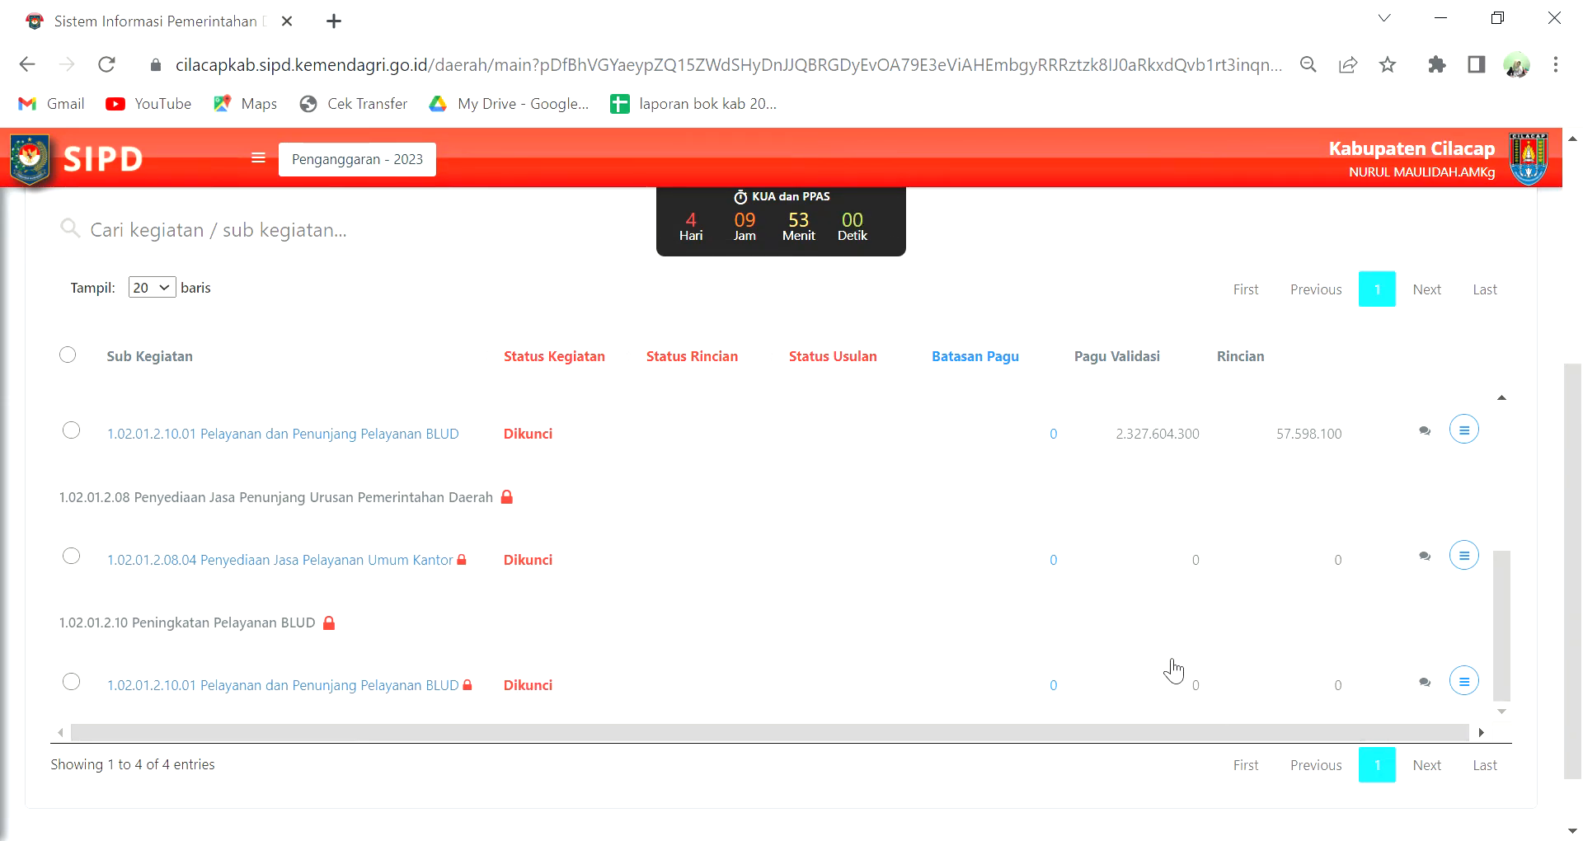
pyautogui.scroll(1, 1169, 664)
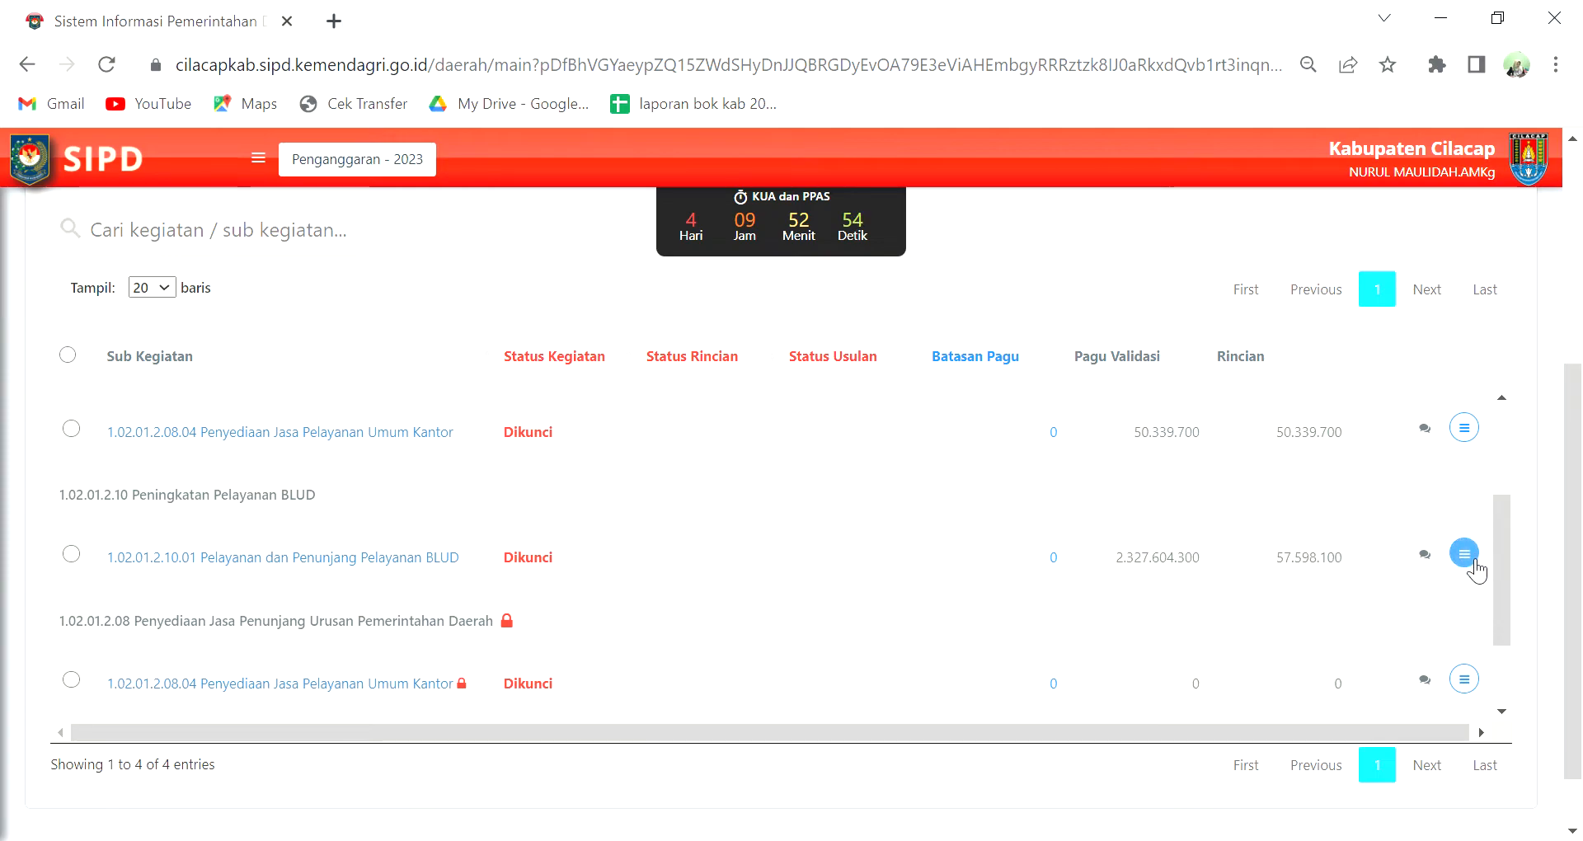
pyautogui.click(1473, 562)
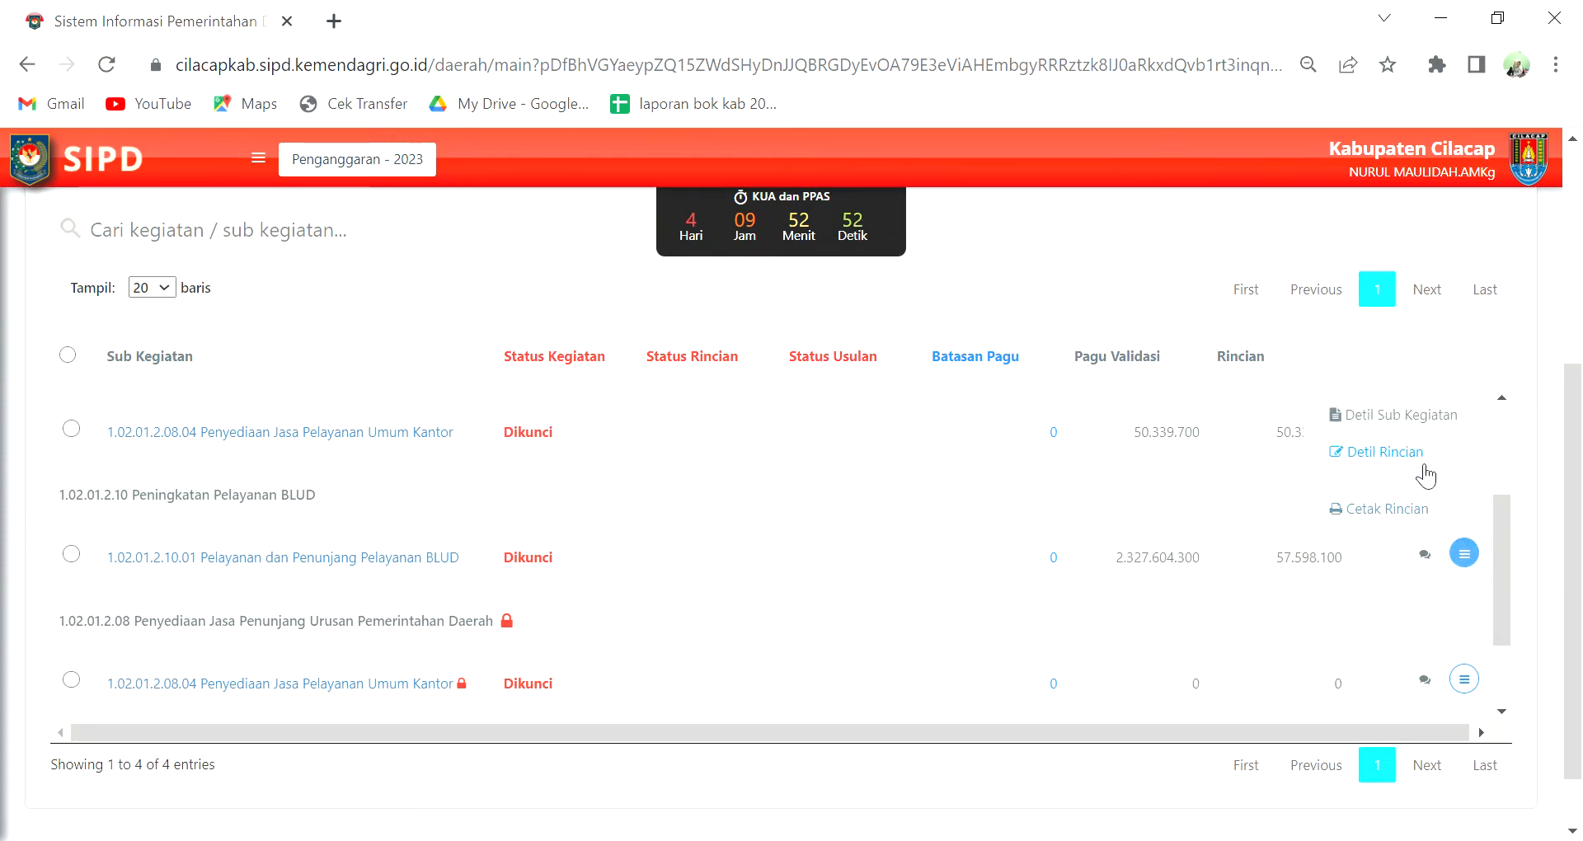
pyautogui.click(1405, 454)
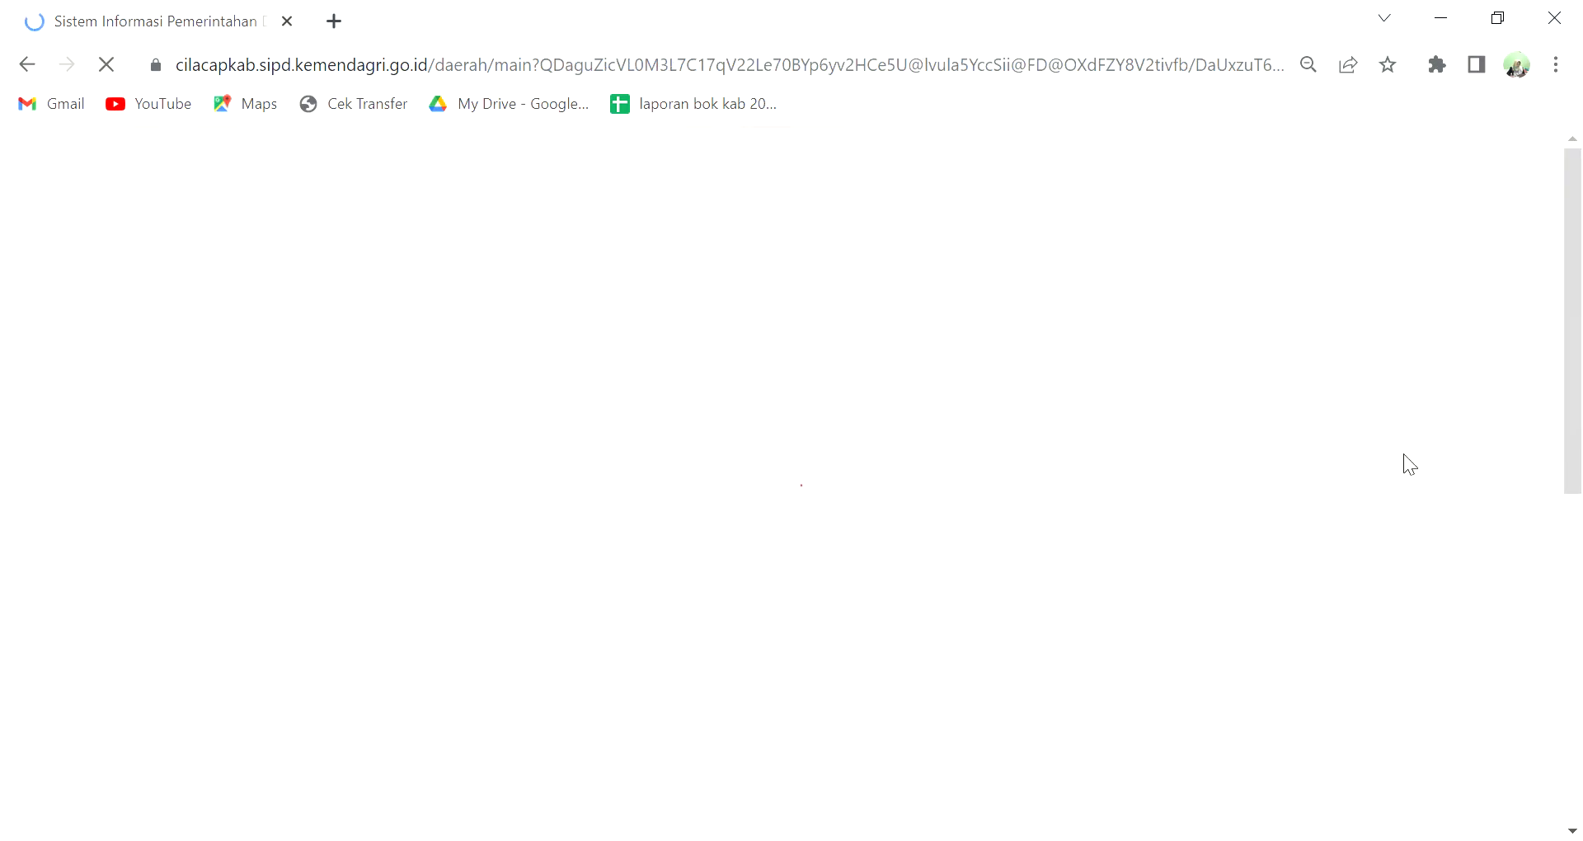
# Review the sub-activity's Detil Sub Kegiatan information and its Pagu Validasi and Rincian amounts
pyautogui.scroll(-5, 1340, 483)
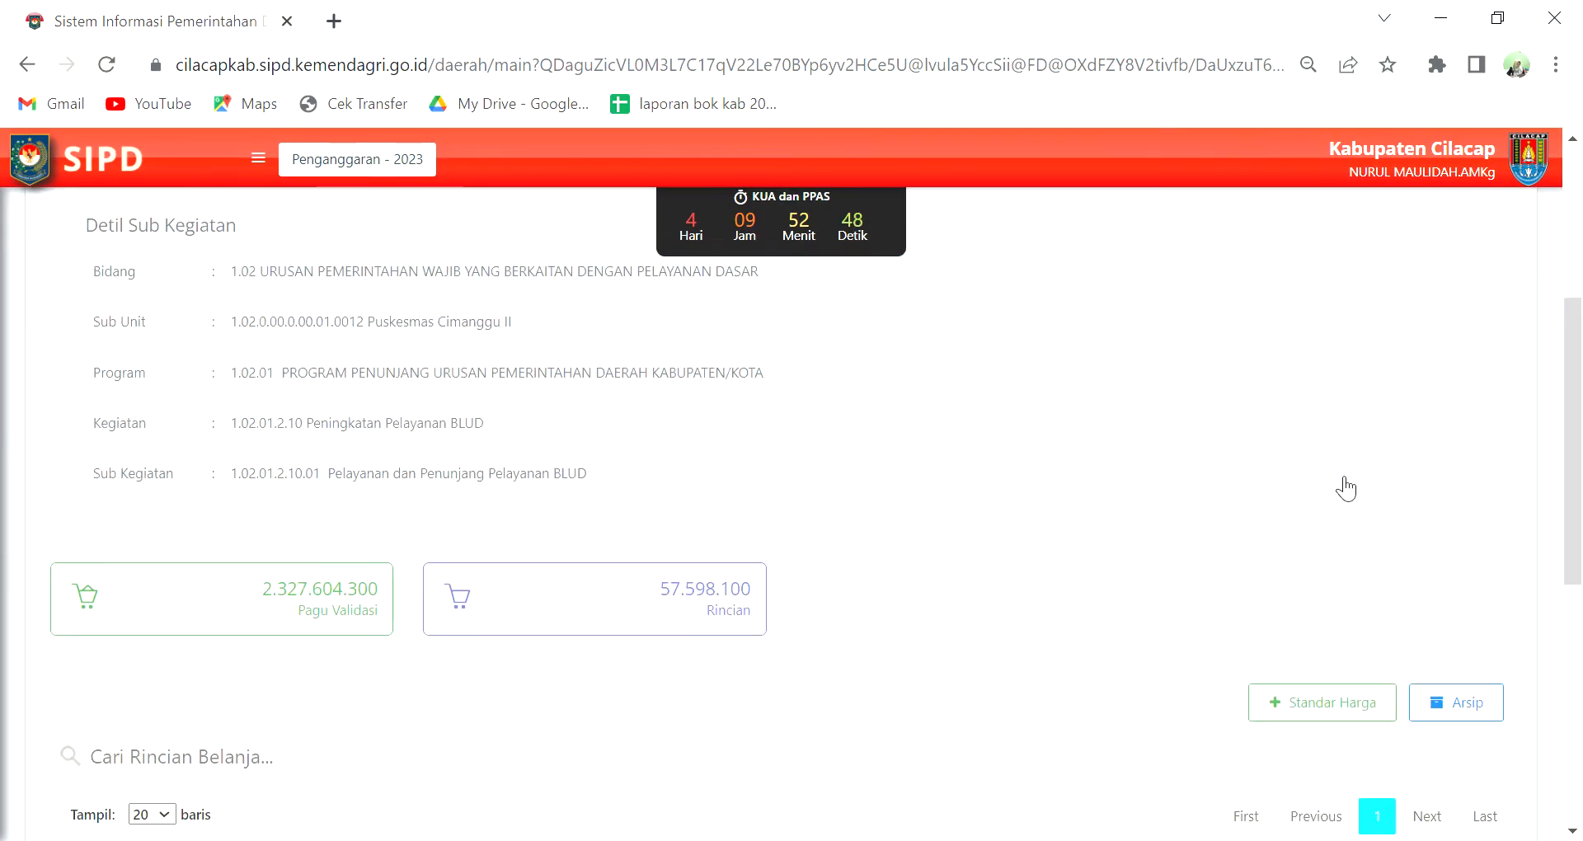
pyautogui.scroll(-3, 1346, 488)
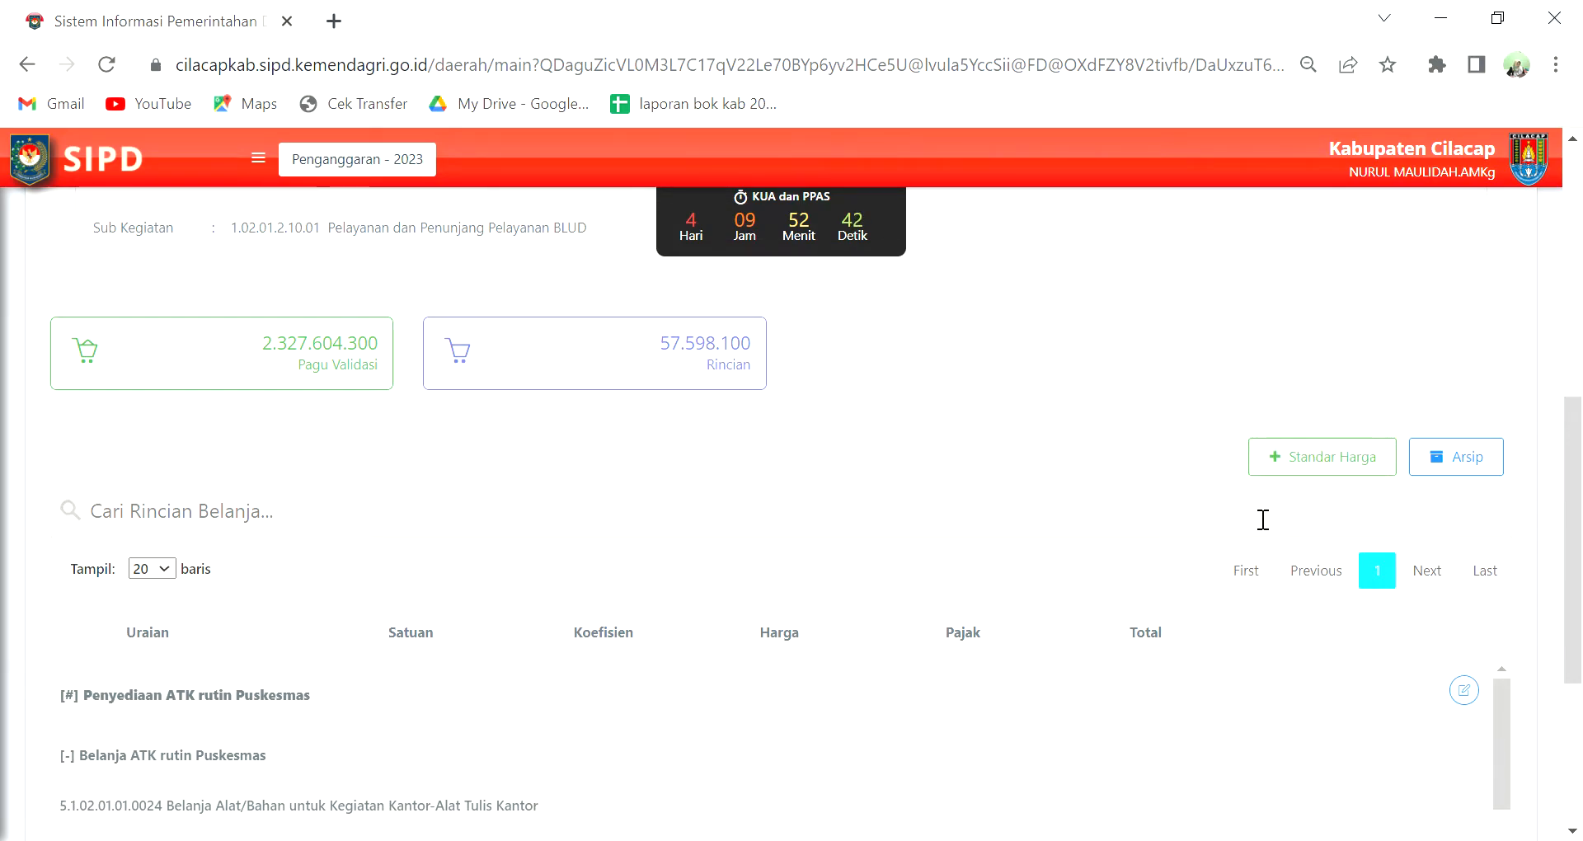
pyautogui.click(1296, 467)
pyautogui.scroll(5, 759, 439)
pyautogui.moveTo(303, 602); pyautogui.dragTo(611, 633)
pyautogui.click(611, 632)
pyautogui.scroll(-3, 1120, 603)
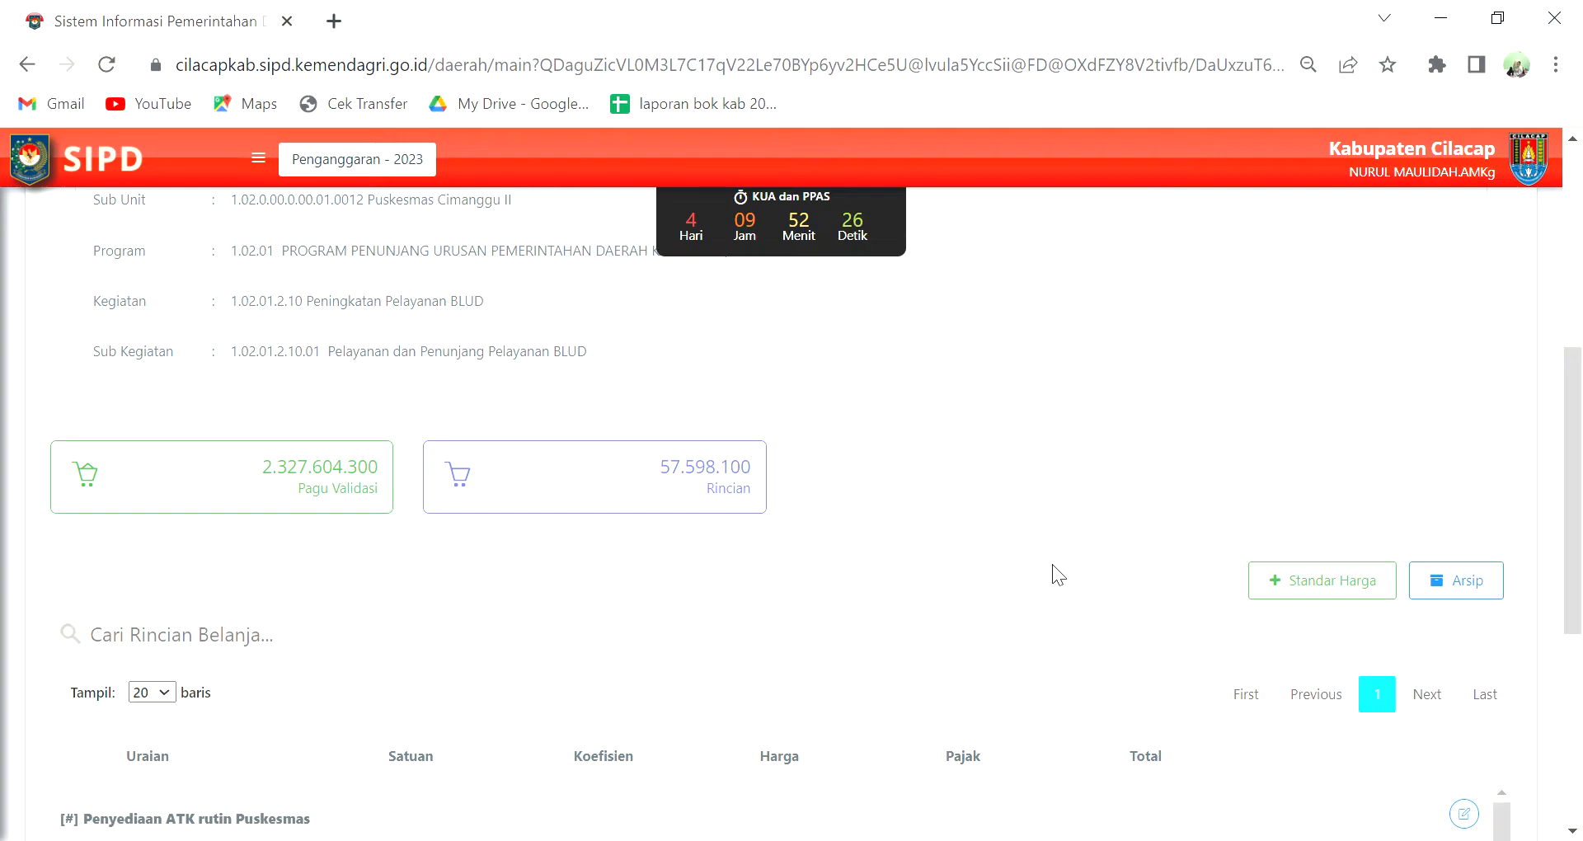
# Examine the Rincian Belanja entries of the sub-activity, including their coefficients, prices and totals
pyautogui.scroll(-5, 1056, 549)
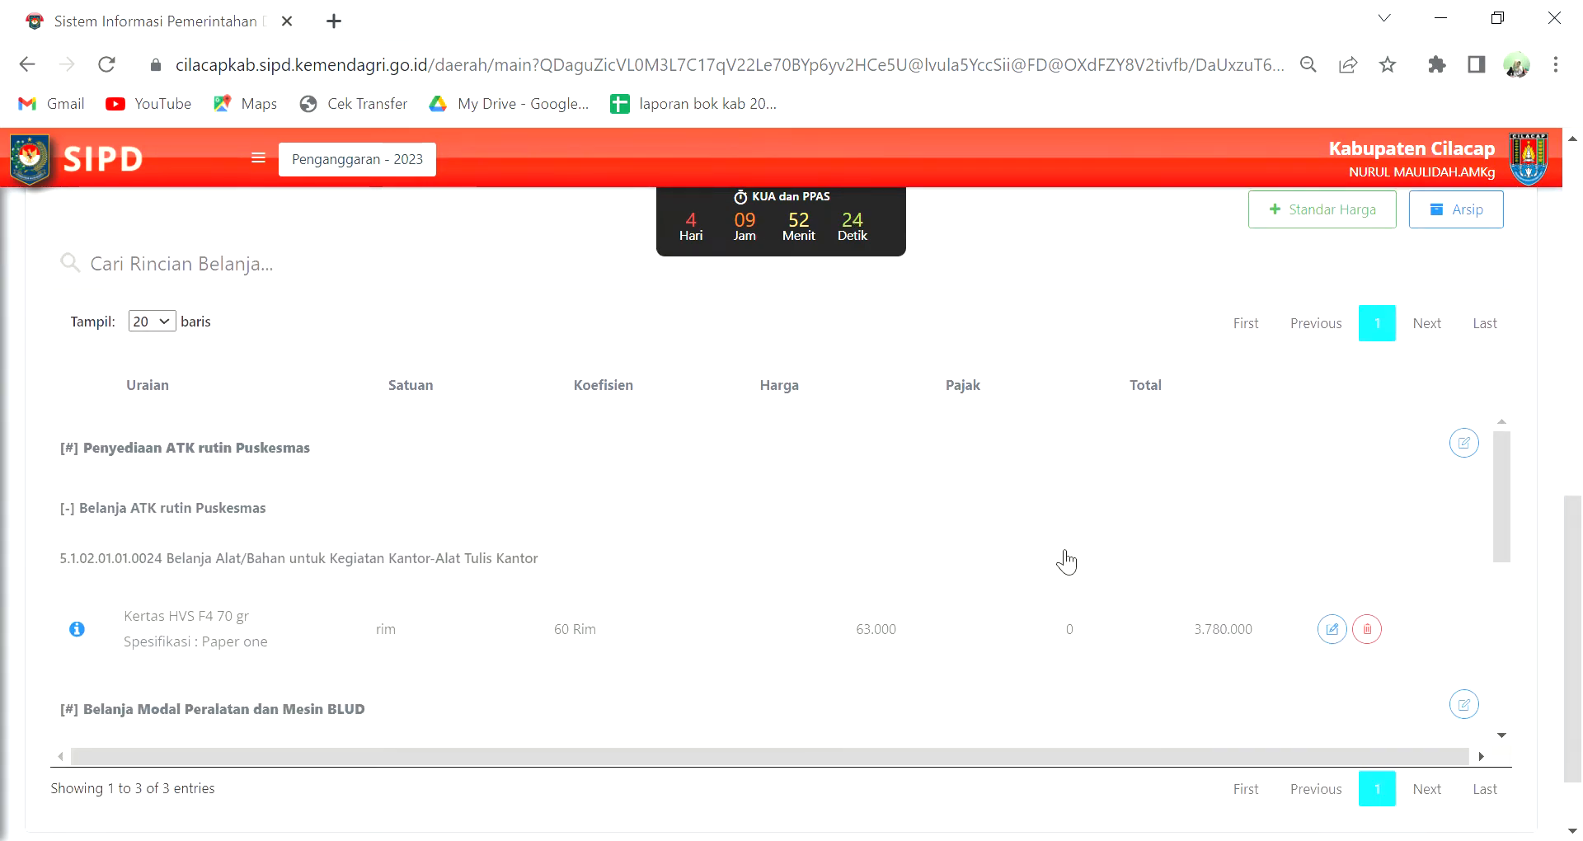
pyautogui.scroll(3, 1113, 520)
pyautogui.scroll(-3, 1011, 610)
pyautogui.scroll(-3, 262, 484)
pyautogui.scroll(3, 262, 484)
pyautogui.scroll(-3, 262, 484)
pyautogui.scroll(3, 262, 484)
pyautogui.scroll(3, 1223, 606)
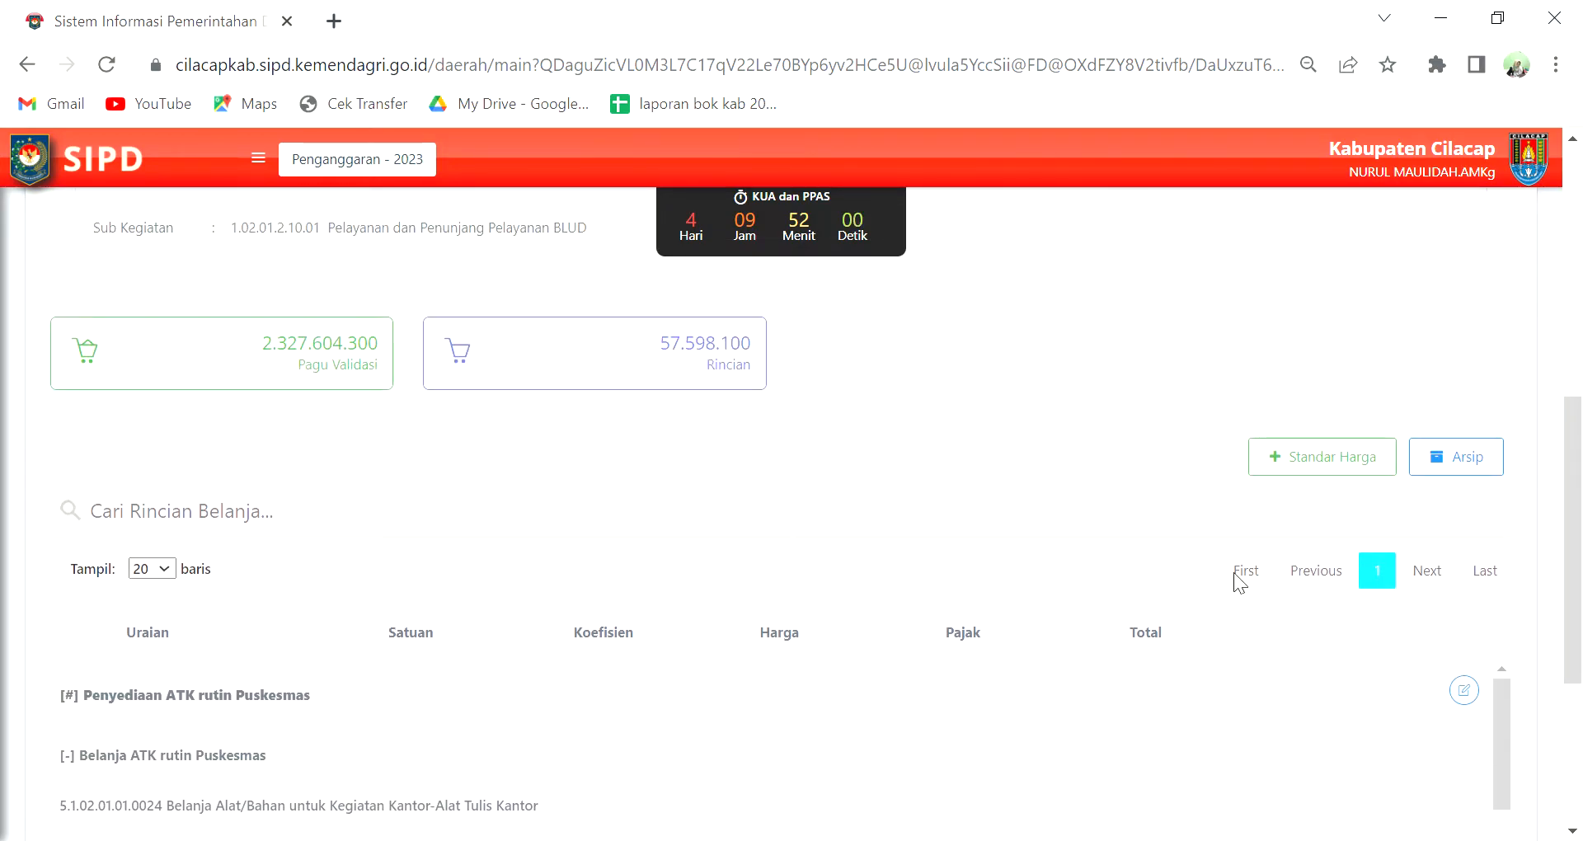
pyautogui.scroll(-1, 1233, 577)
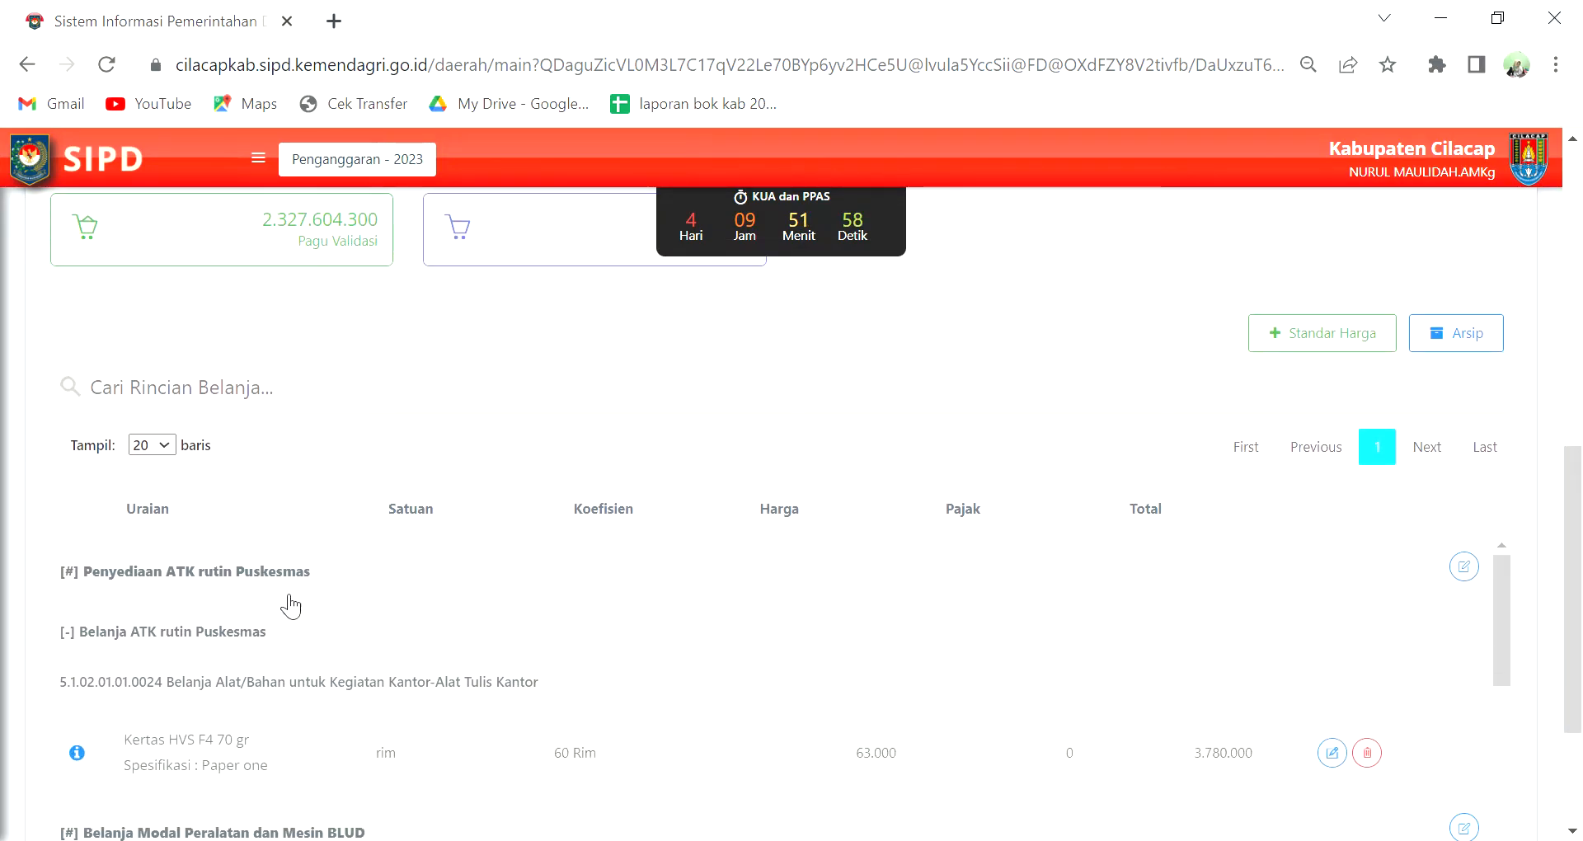
pyautogui.scroll(-1, 384, 606)
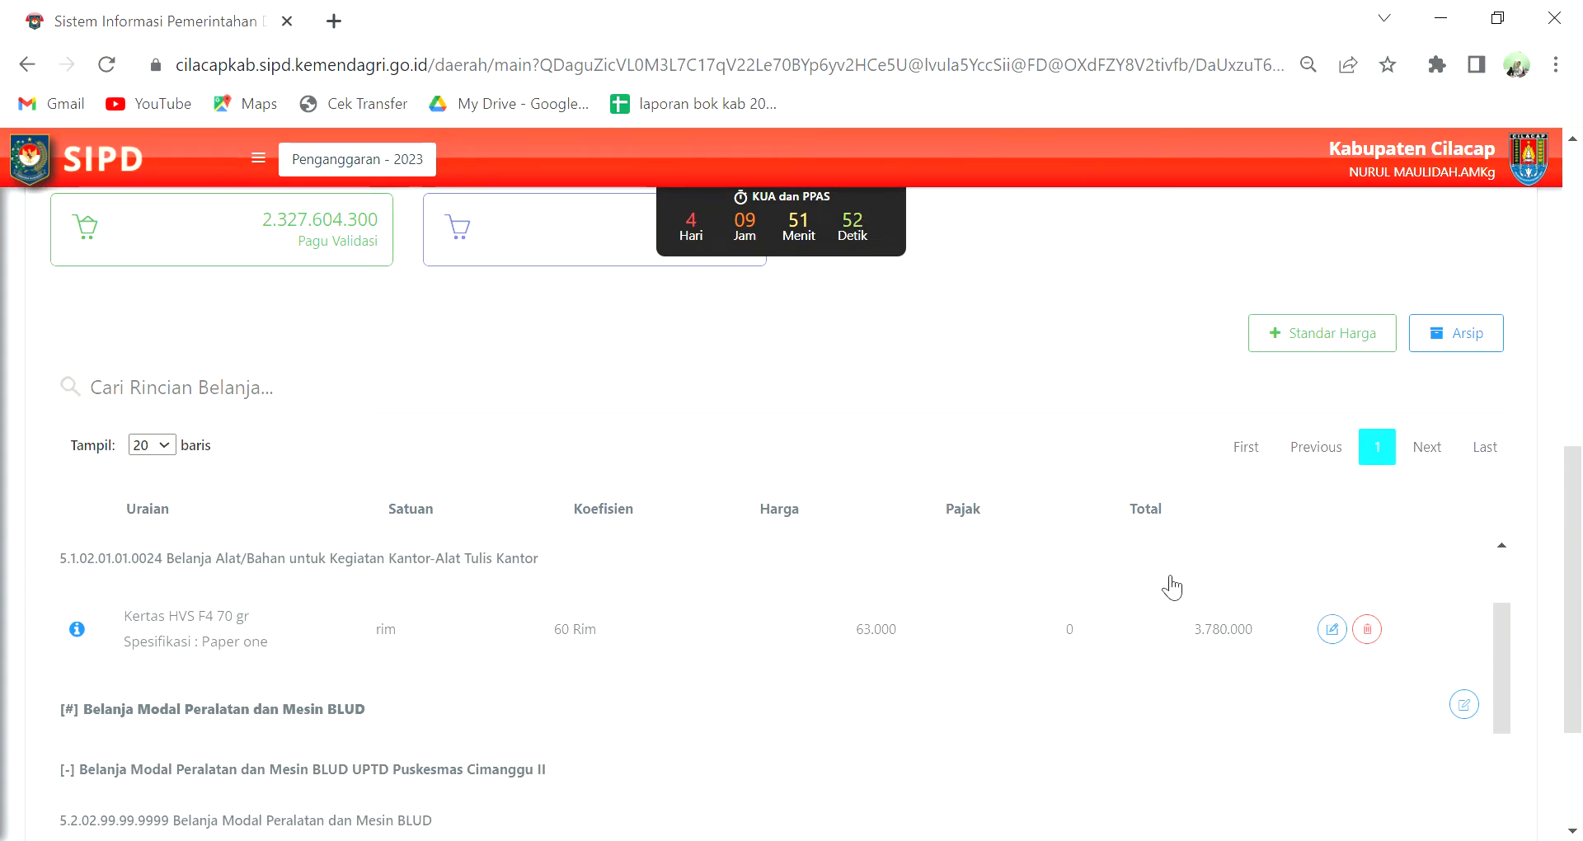
pyautogui.scroll(-1, 1228, 699)
pyautogui.scroll(-1, 1227, 697)
pyautogui.scroll(-2, 912, 763)
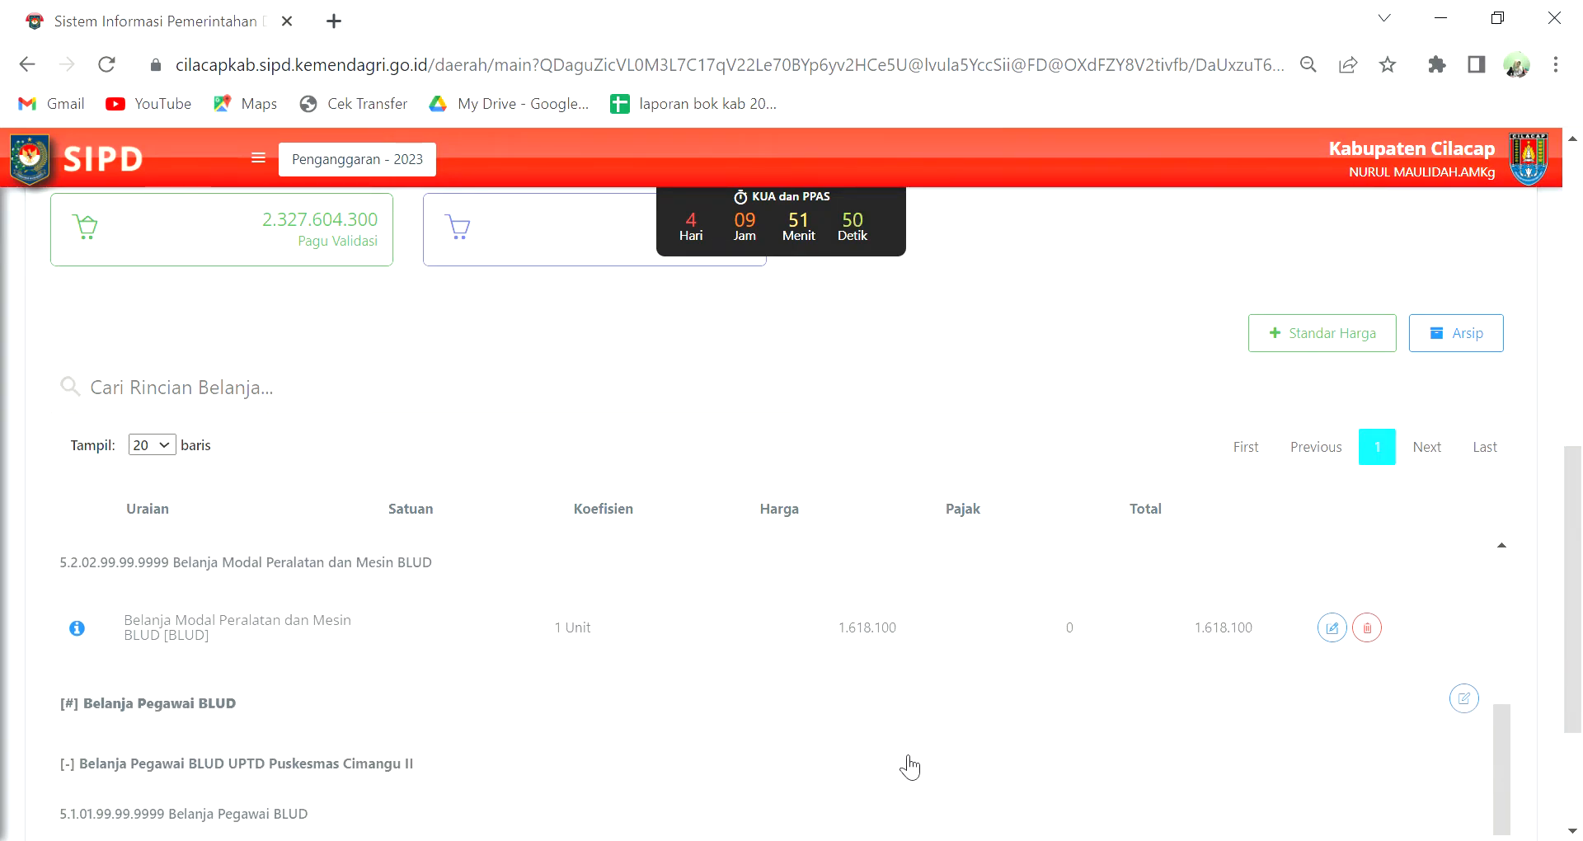
pyautogui.scroll(-3, 812, 771)
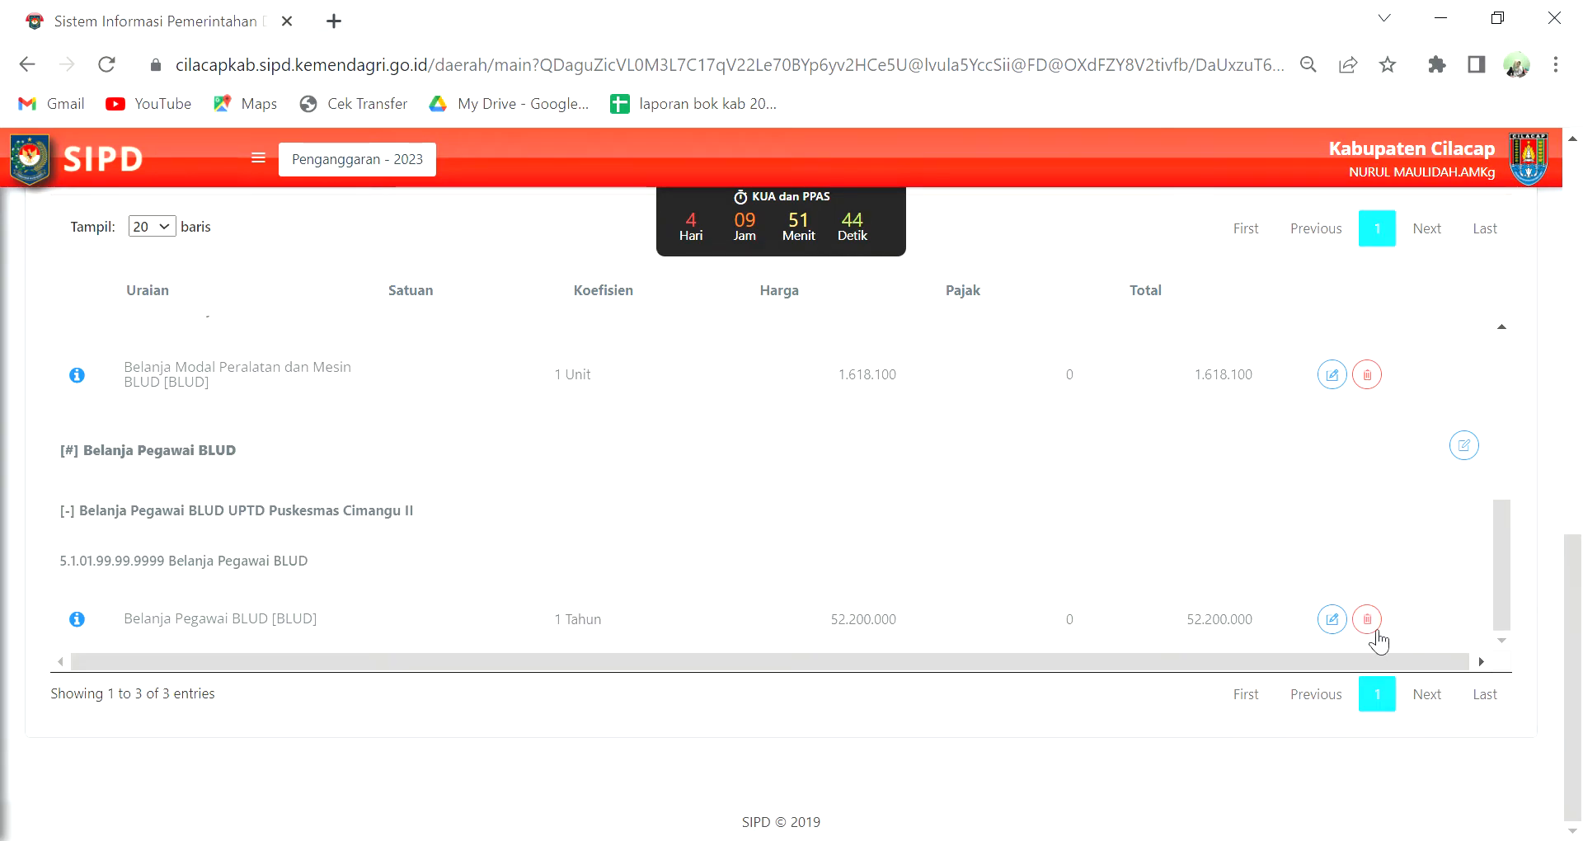
# Delete the Kertas HVS F4 70 gr component from Belanja ATK rutin Puskesmas and confirm the removal
pyautogui.scroll(3, 1376, 637)
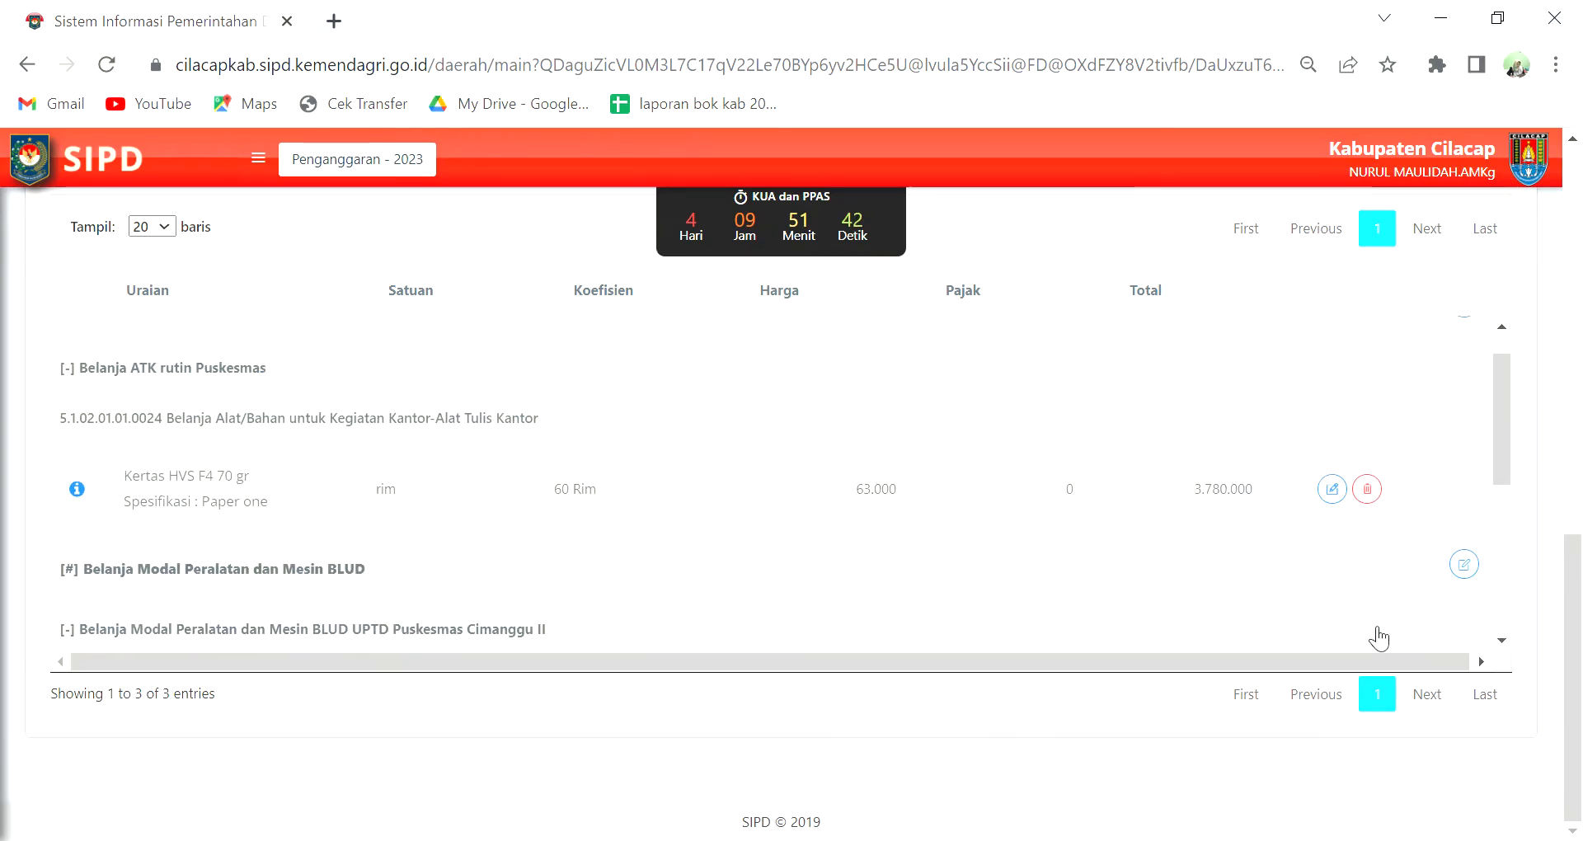
pyautogui.click(1369, 490)
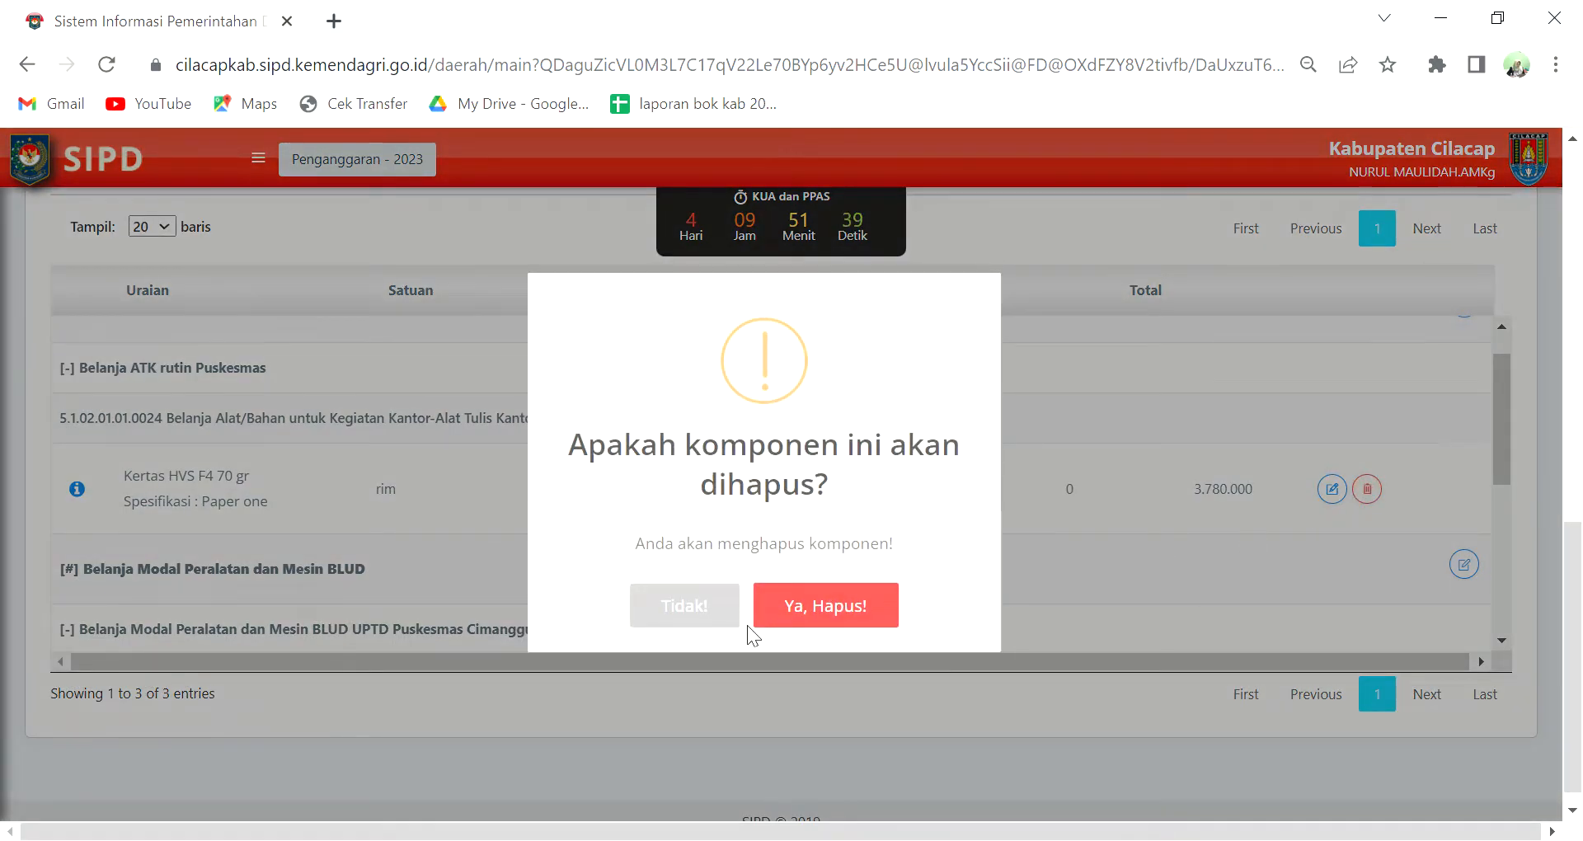
pyautogui.click(788, 605)
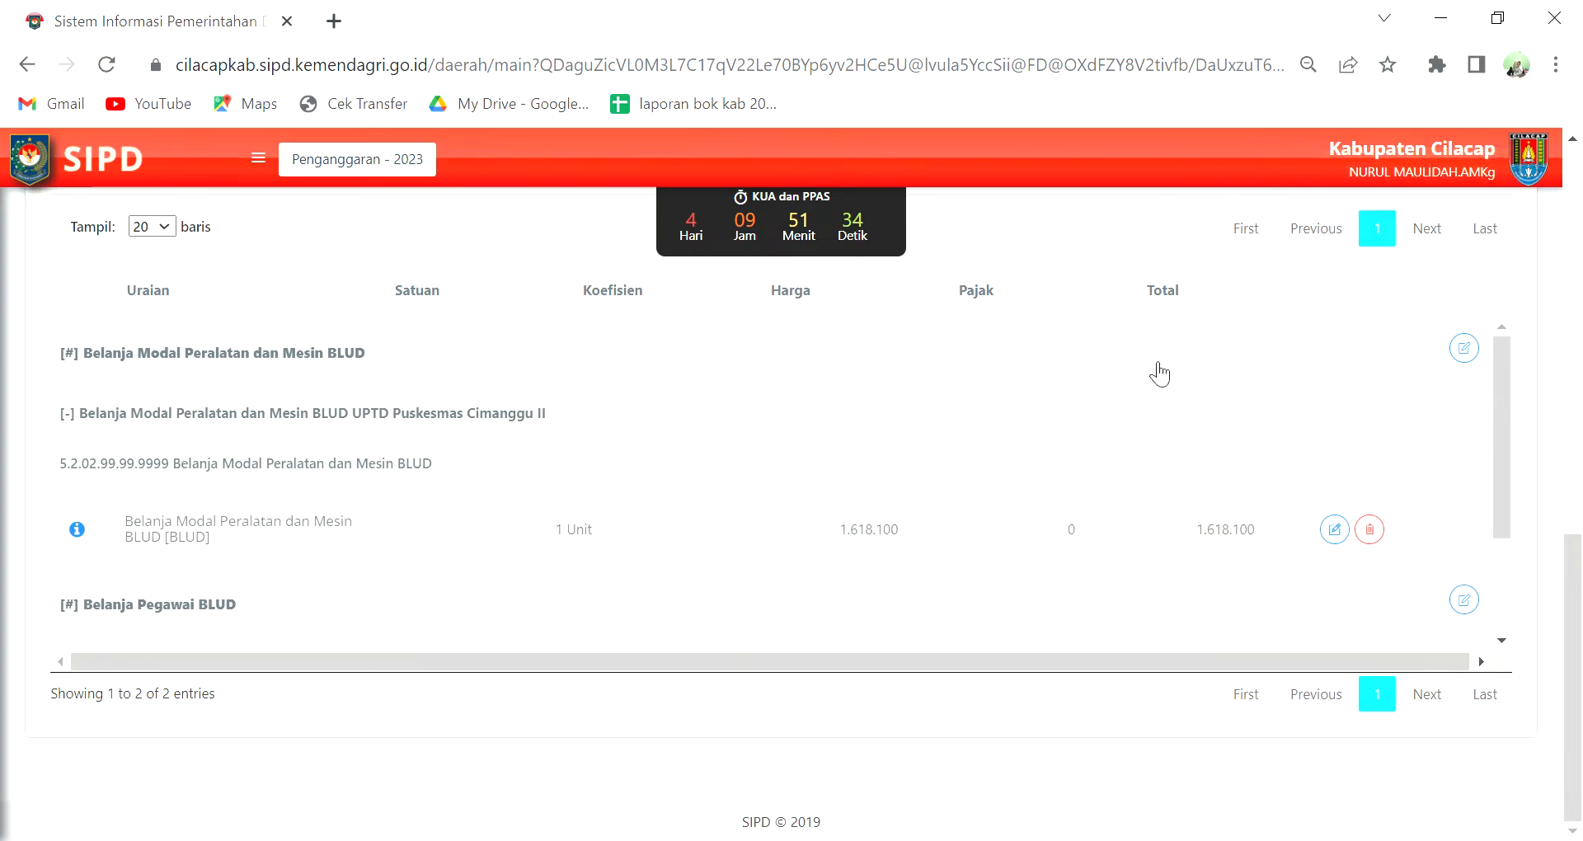
# Start a new Standar Harga expenditure entry and set its Objek Belanja to Belanja Barang Jasa dan Modal
pyautogui.scroll(7, 1172, 284)
pyautogui.scroll(-6, 1303, 371)
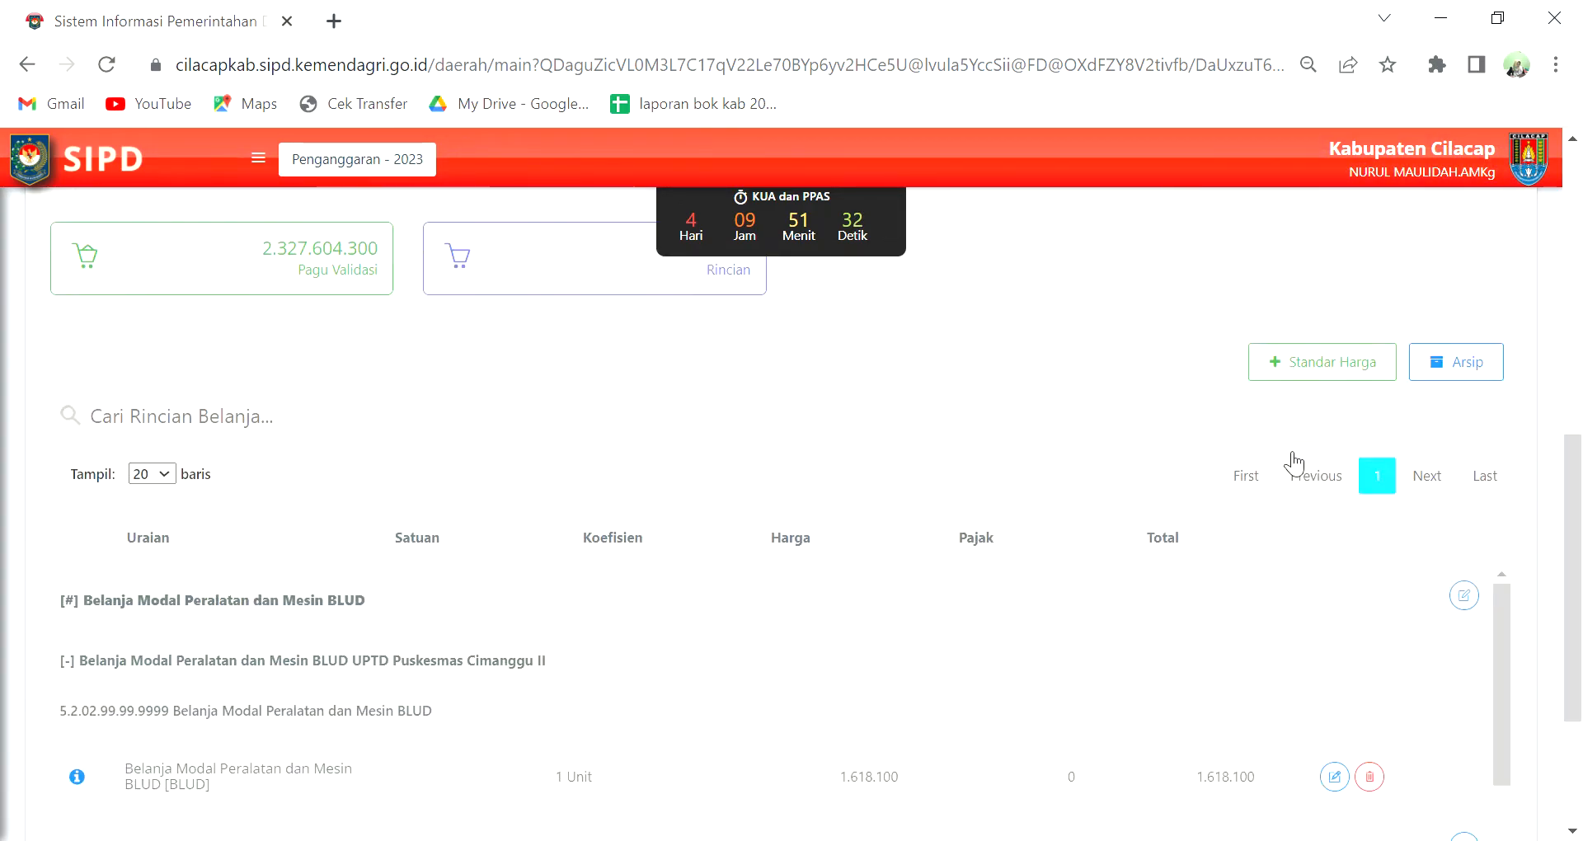
pyautogui.click(1366, 246)
pyautogui.click(1320, 262)
pyautogui.click(1324, 264)
pyautogui.click(1319, 264)
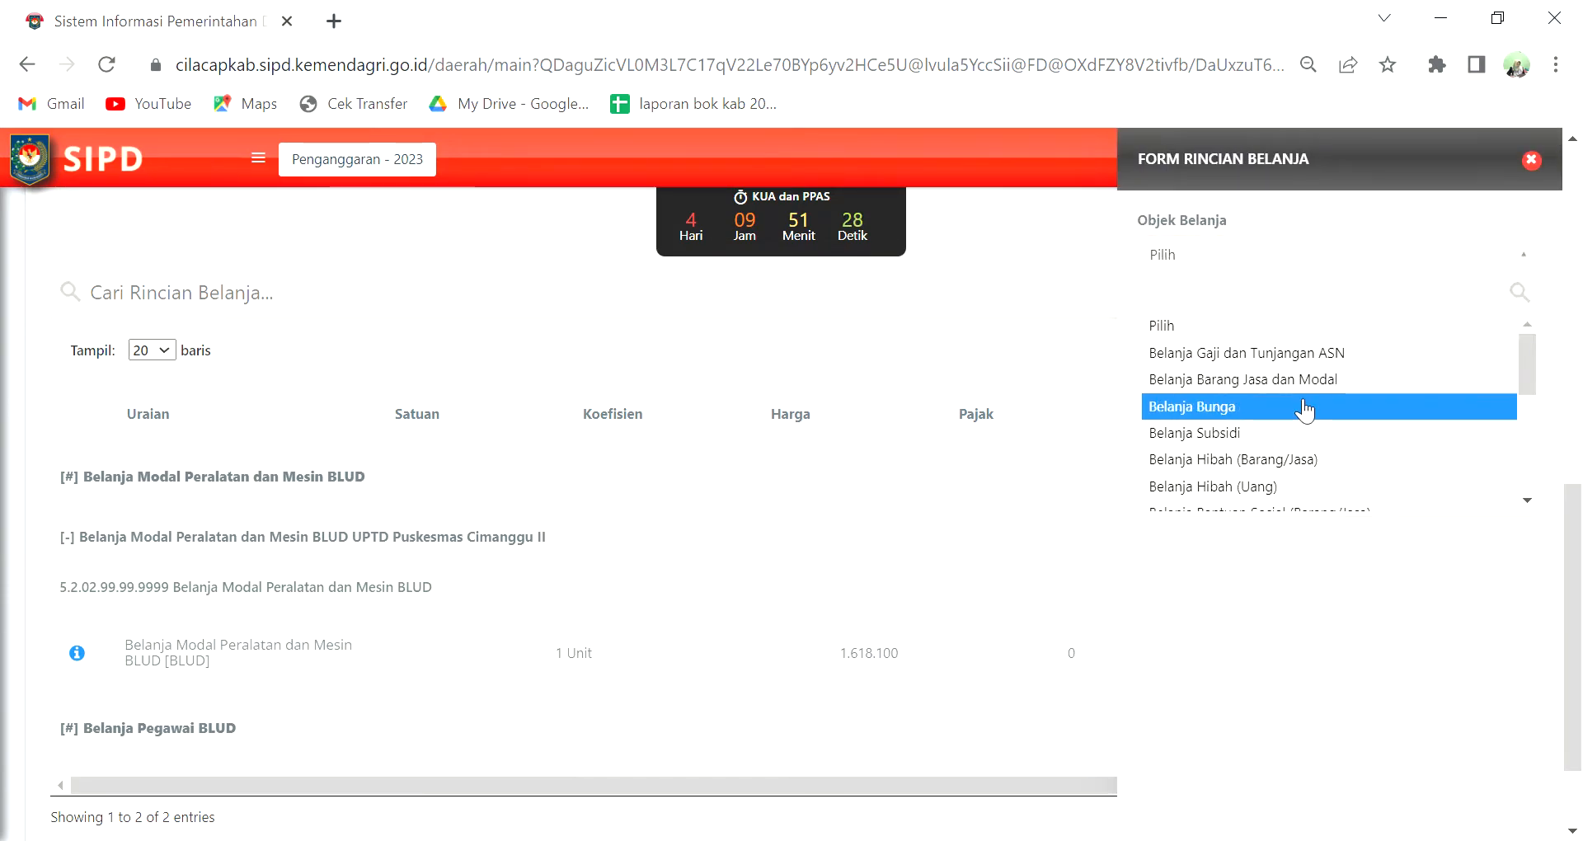
pyautogui.scroll(-3, 1296, 404)
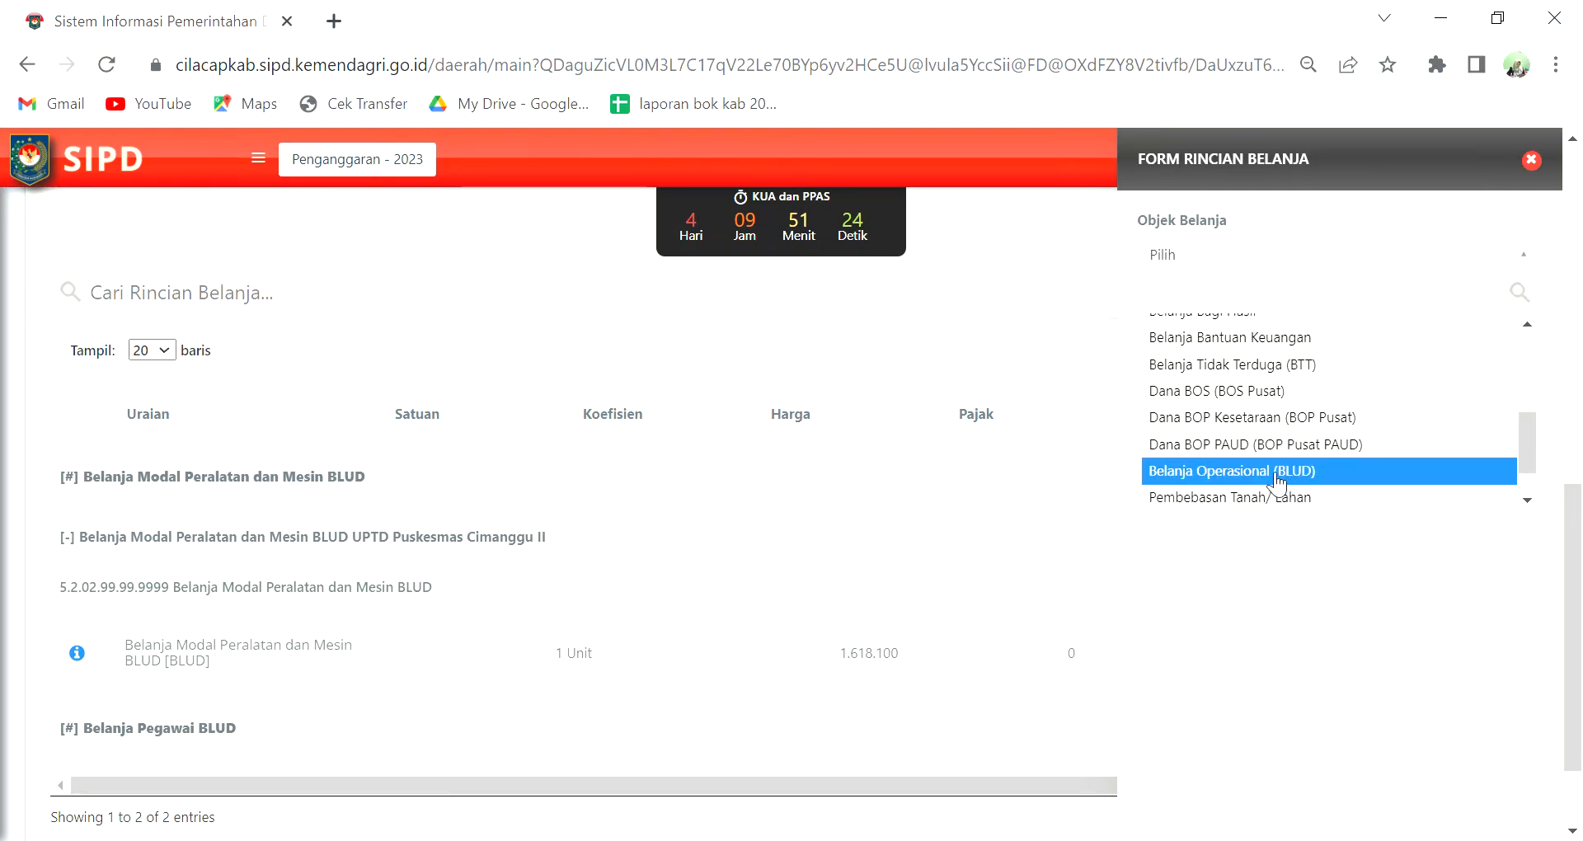
pyautogui.click(1240, 247)
pyautogui.click(1241, 247)
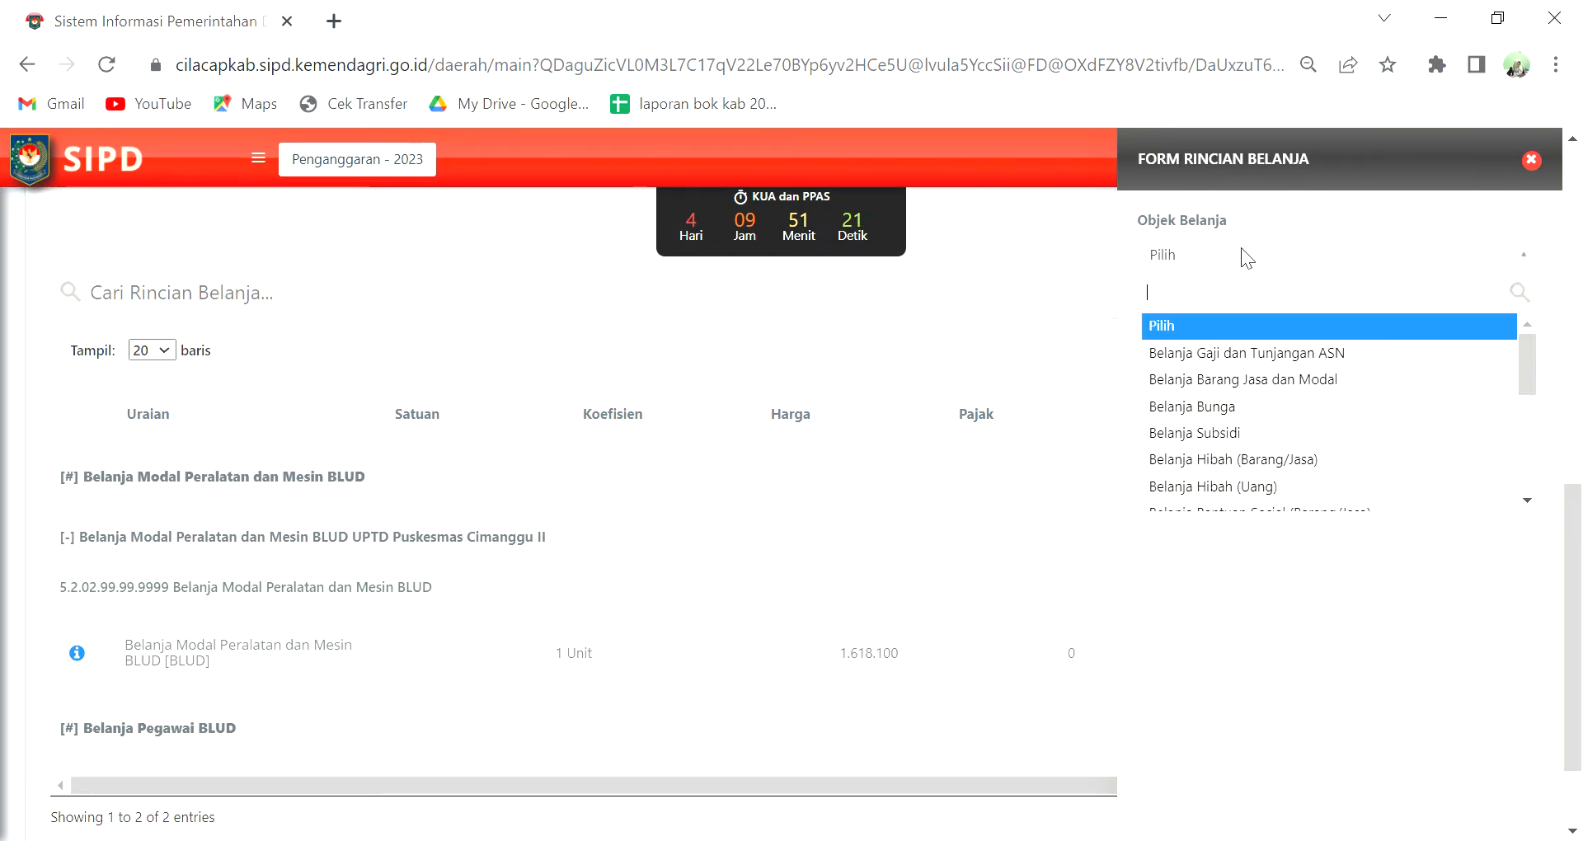
pyautogui.click(1300, 381)
pyautogui.scroll(3, 425, 321)
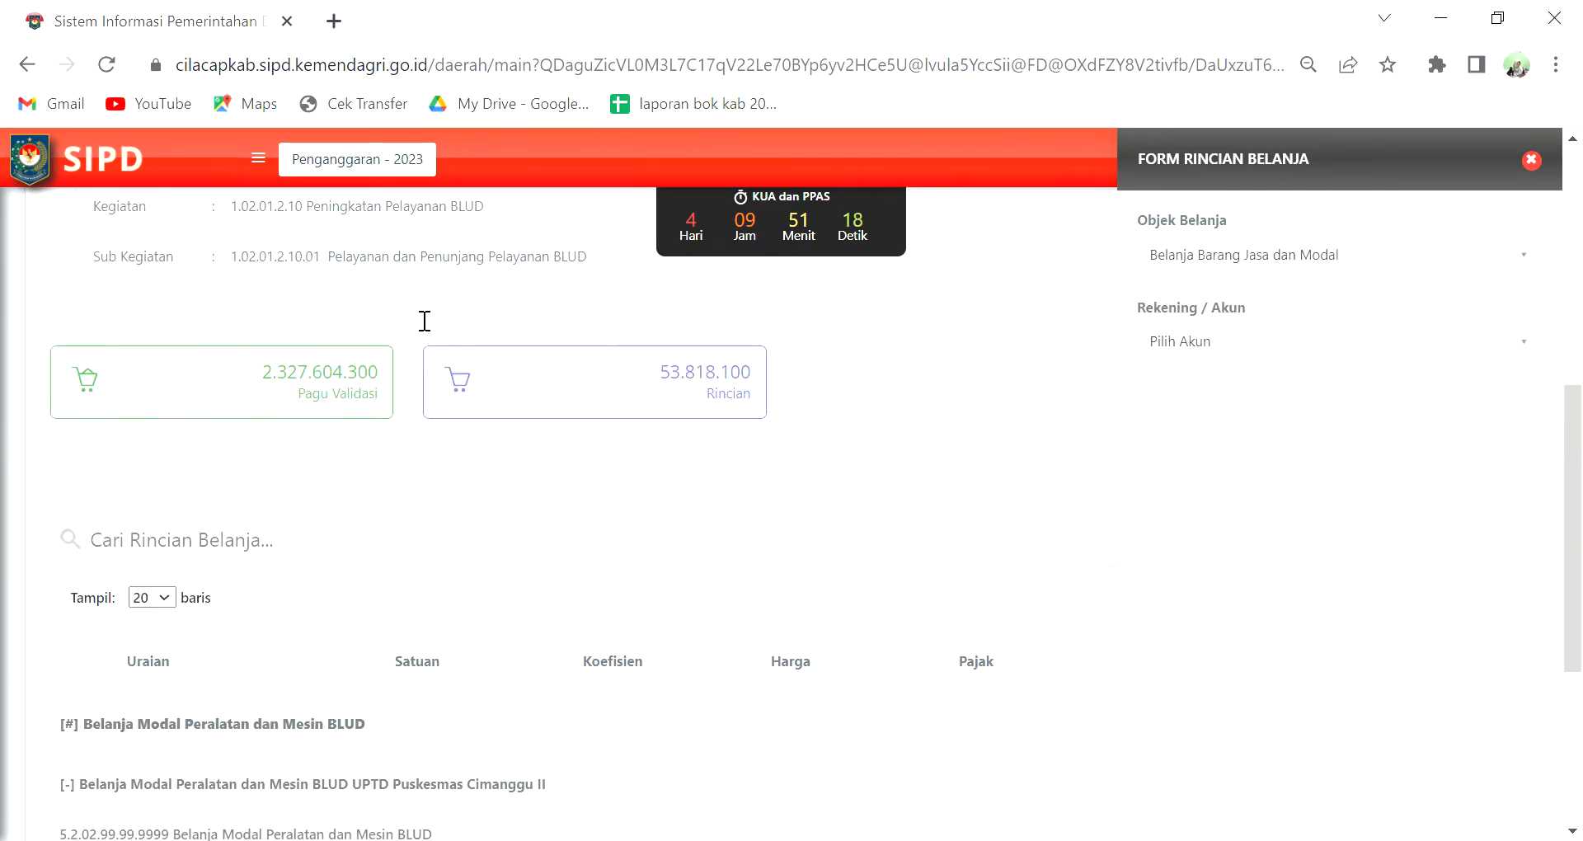
# Set the Rekening / Akun to 5.1.02.01.01.0024 Belanja Alat/Bahan untuk Kegiatan Kantor-Alat Tulis Kantor
pyautogui.scroll(3, 425, 320)
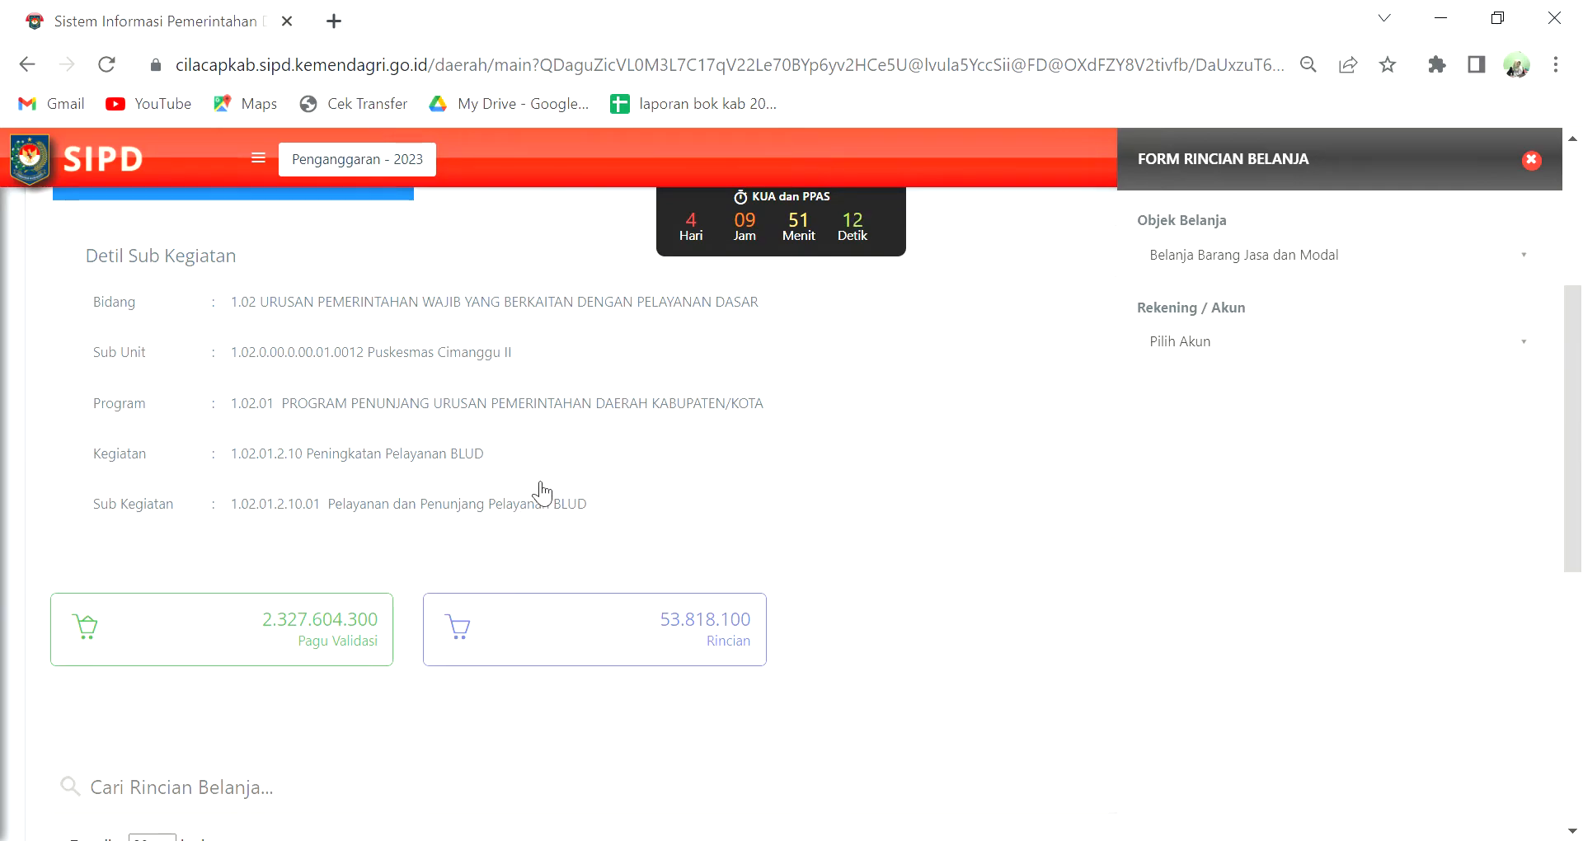
pyautogui.click(1245, 347)
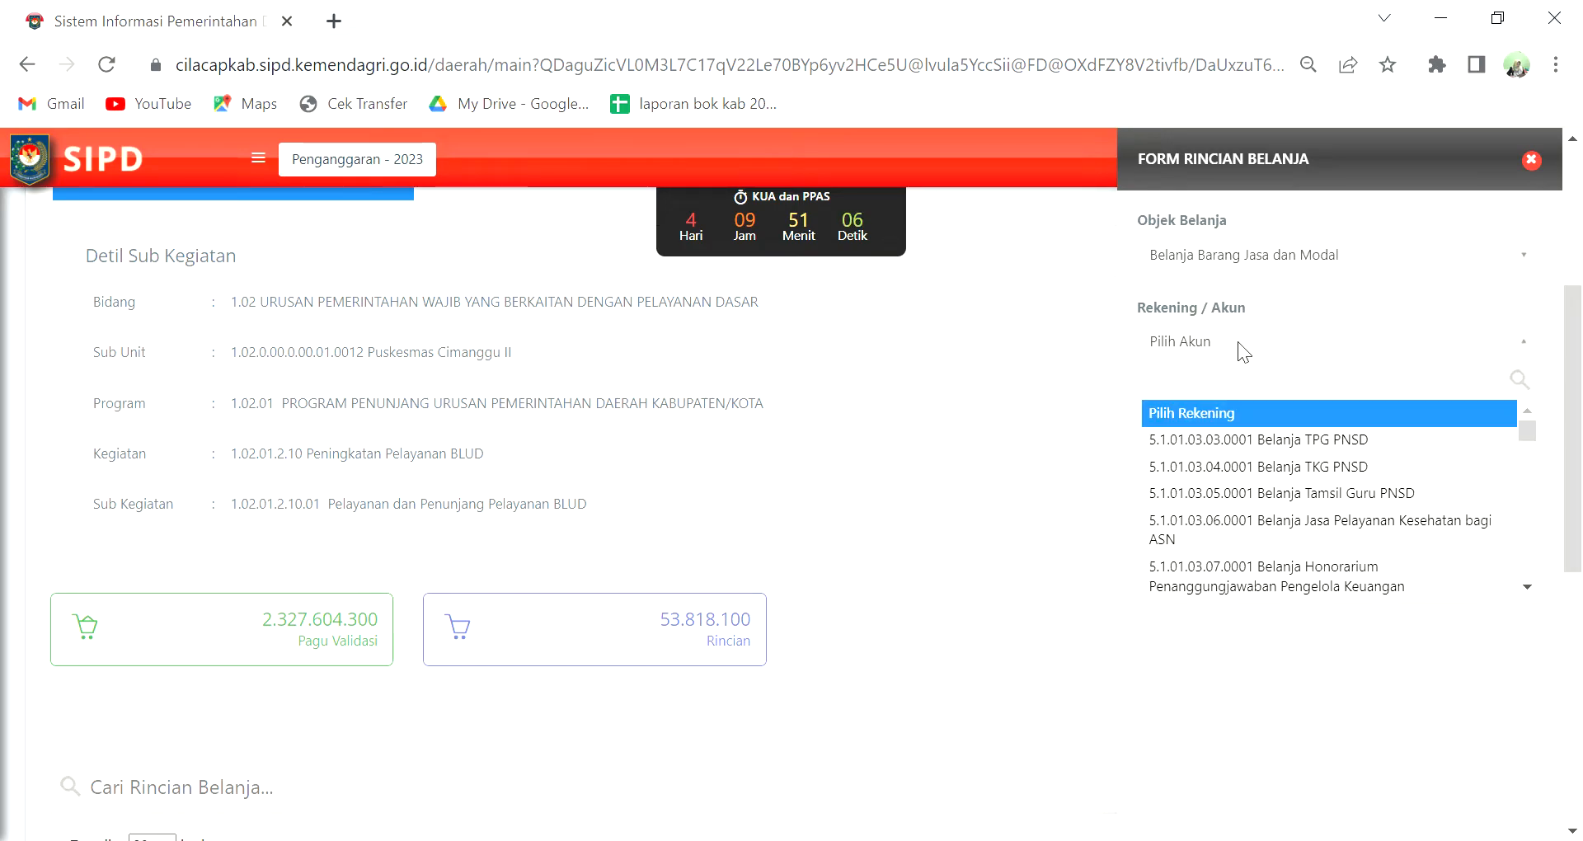
pyautogui.write('kantor')
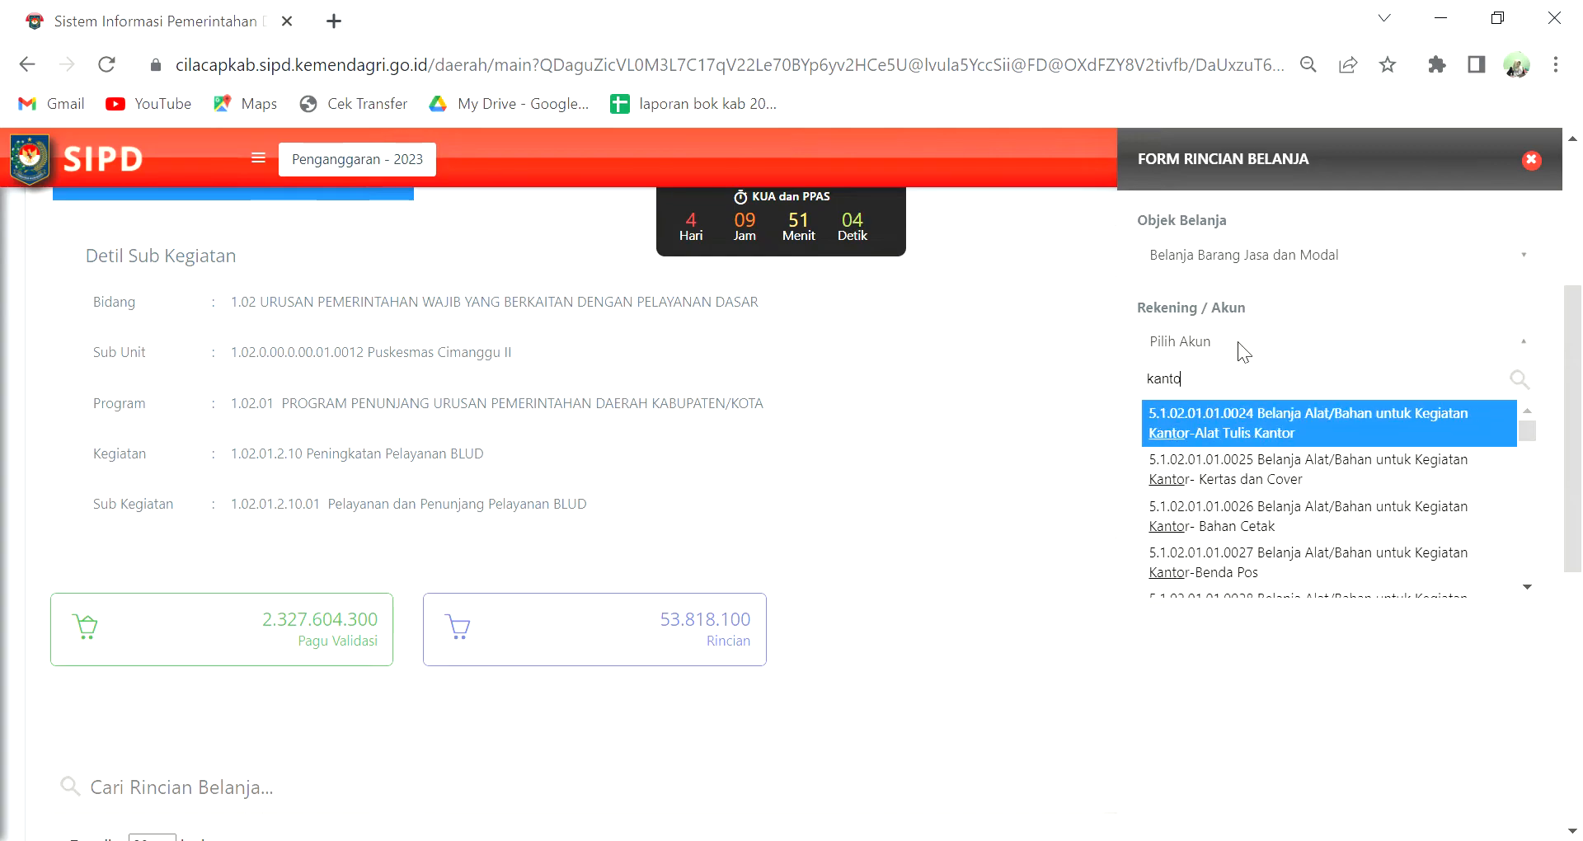
pyautogui.click(1264, 416)
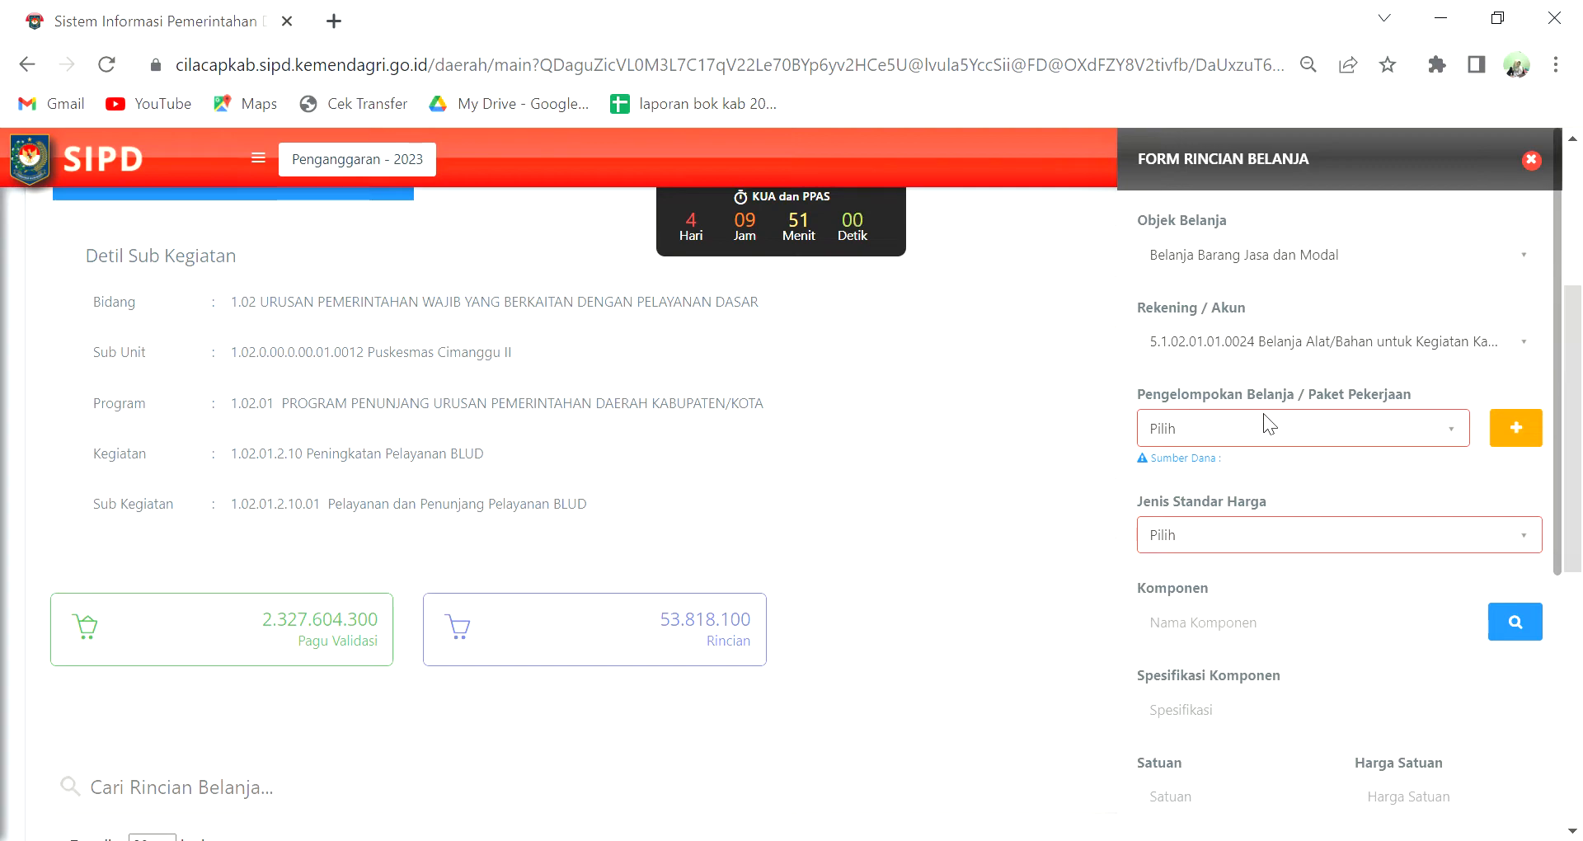
# Add a Pemaketan Pekerjaan grouping funded by Pendapatan dari BLUD, described as "Penyediaan ATK pelayanan rawat jalan dan inap", and save it
pyautogui.click(1539, 435)
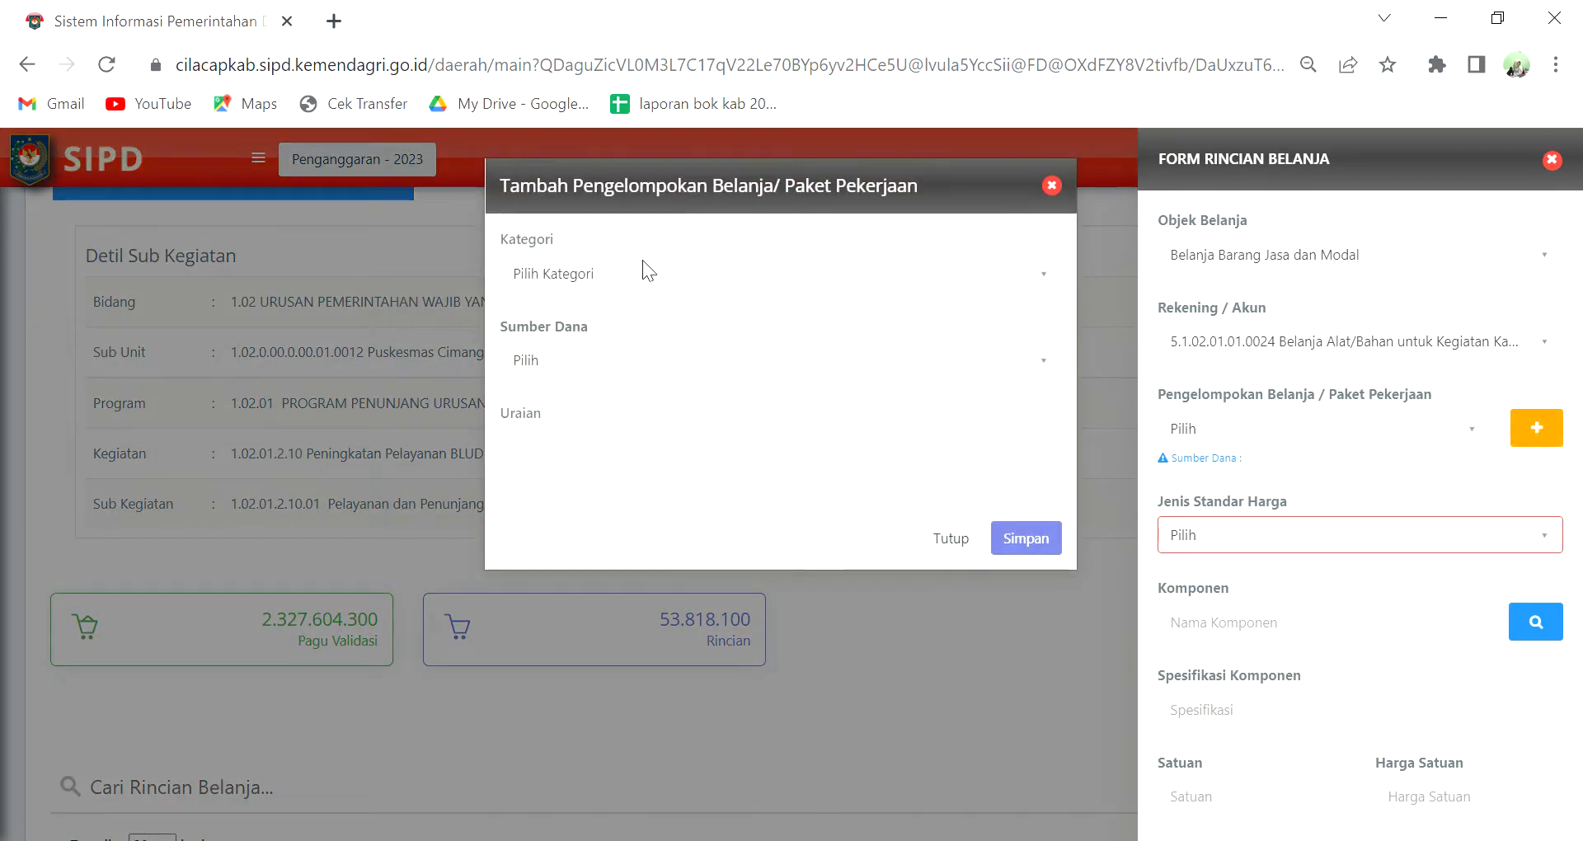
pyautogui.click(640, 276)
pyautogui.click(637, 372)
pyautogui.click(637, 367)
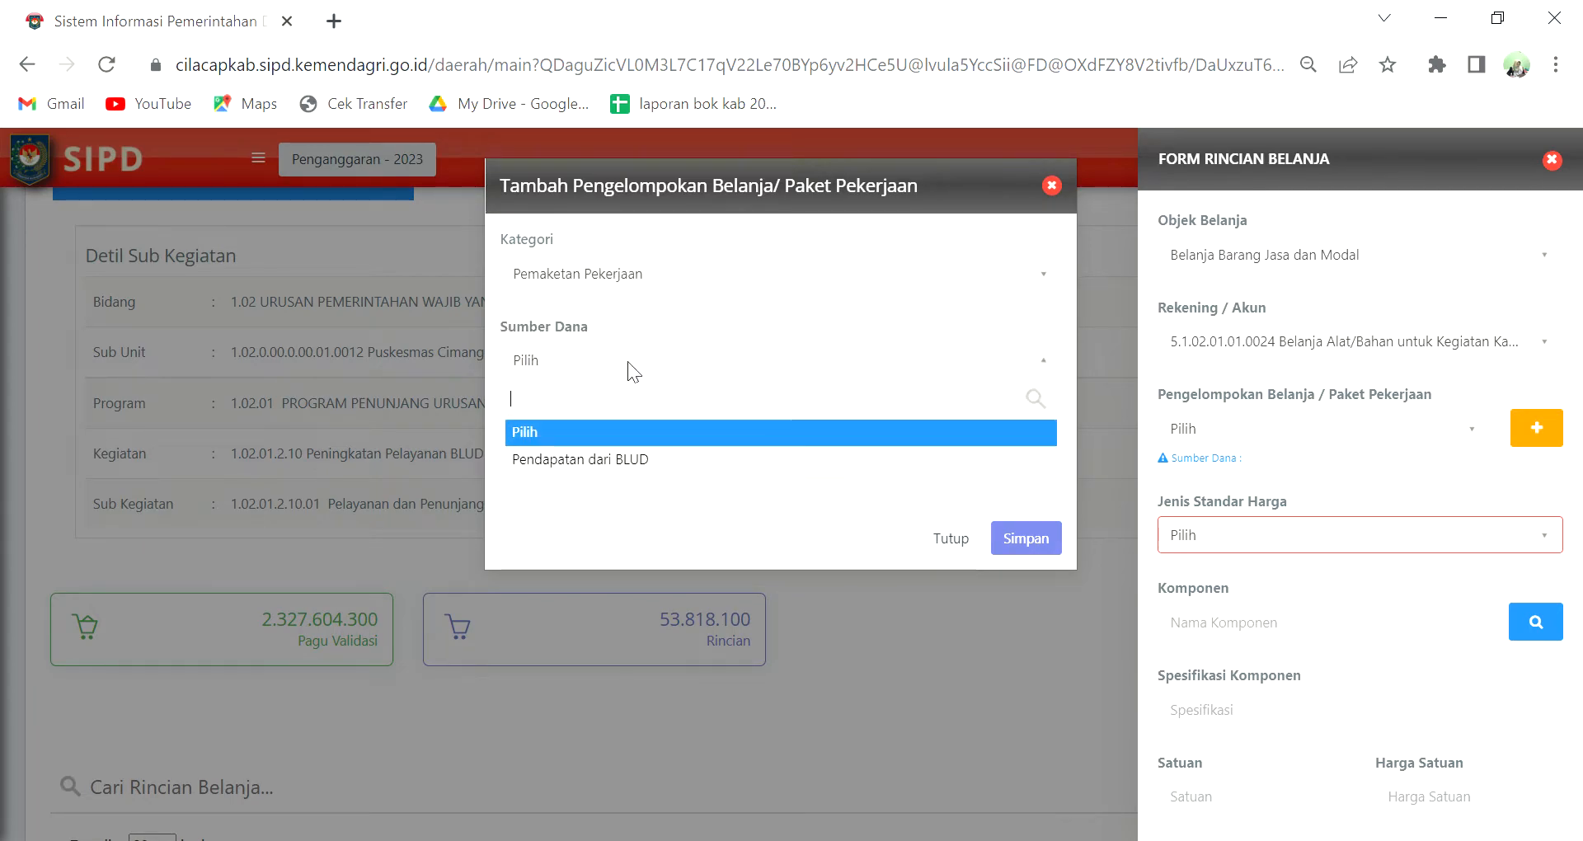
pyautogui.click(642, 462)
pyautogui.click(638, 462)
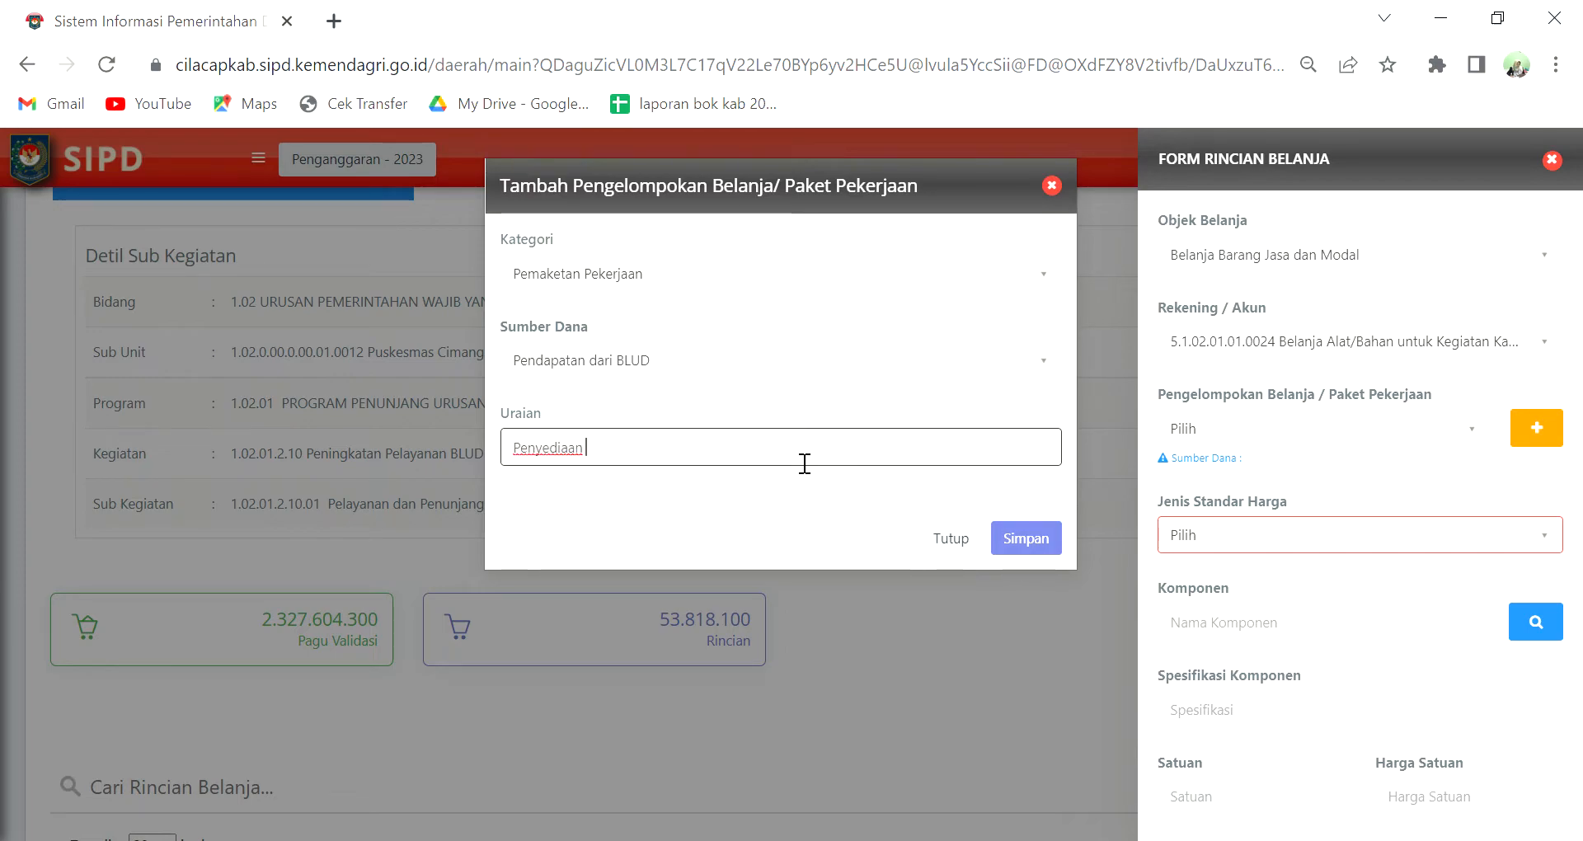
pyautogui.write('ATK pelayanan')
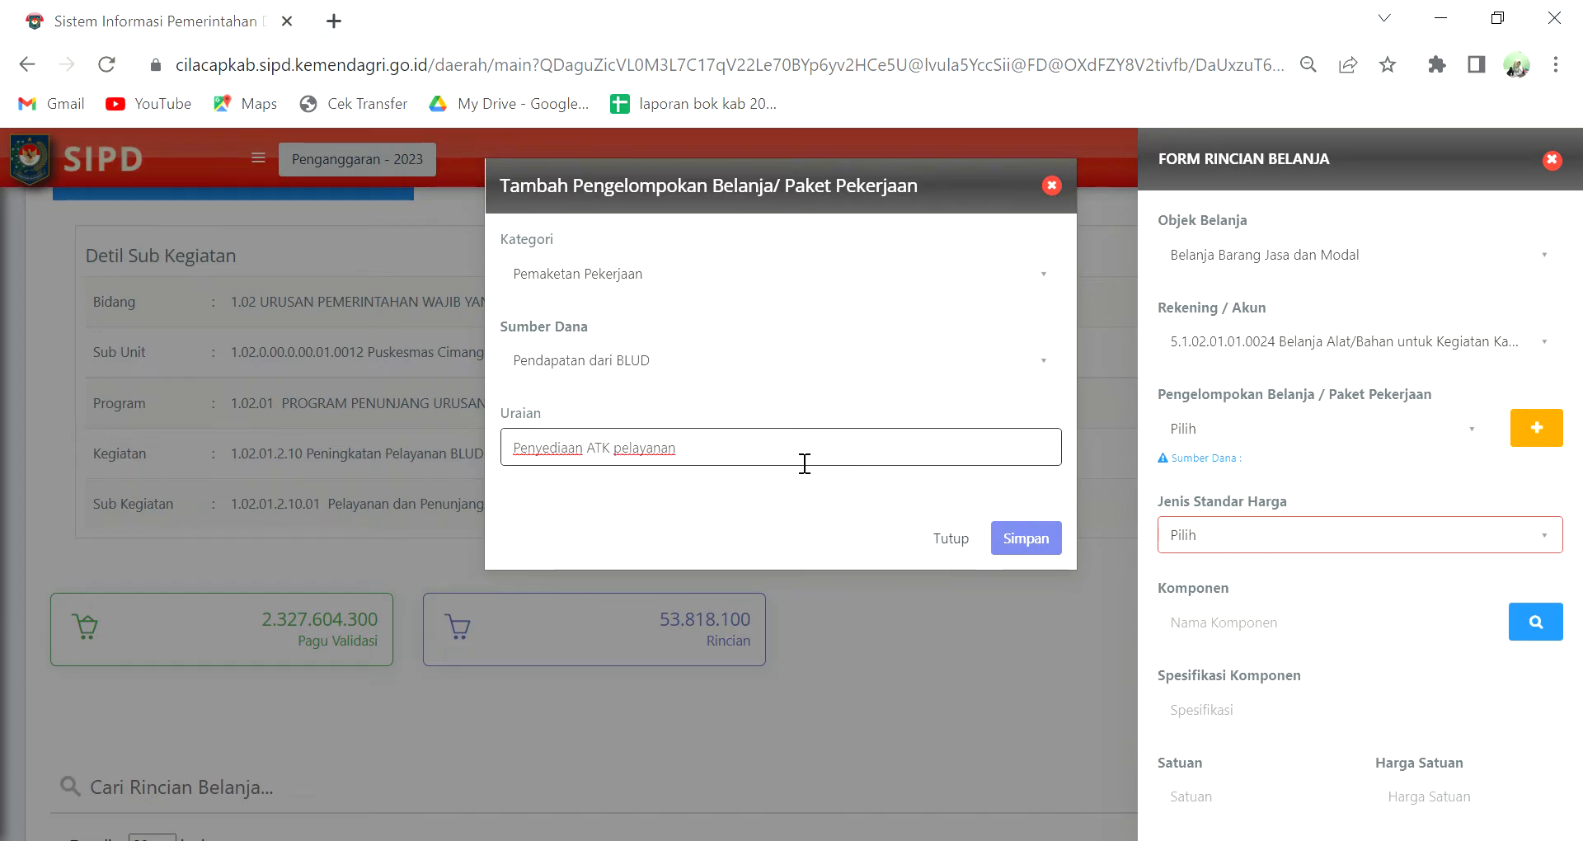
pyautogui.write(' rawat jalan dan inap')
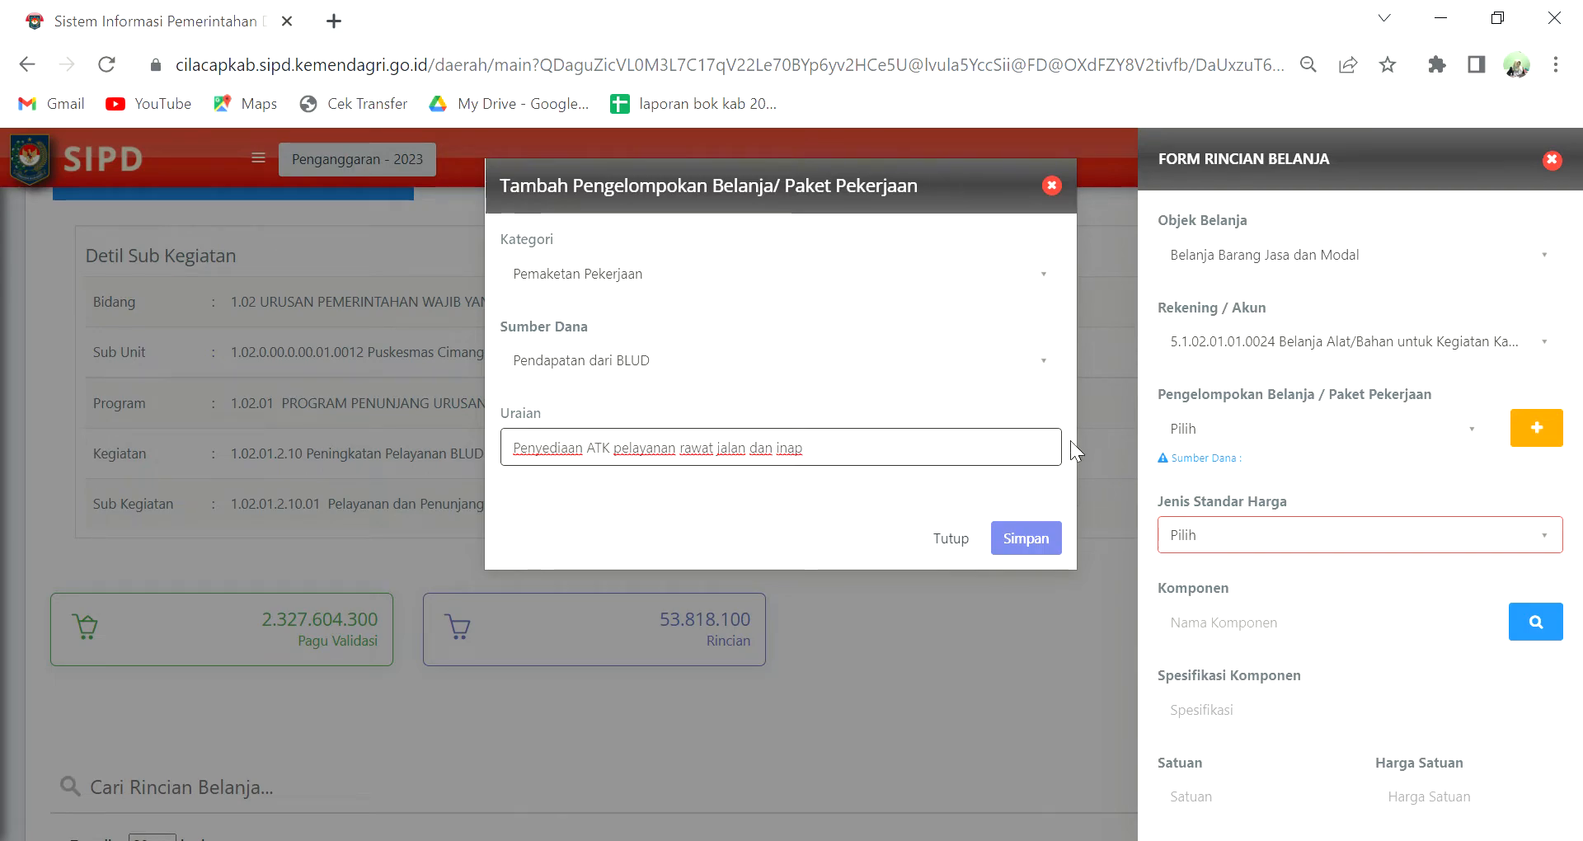
pyautogui.click(1021, 544)
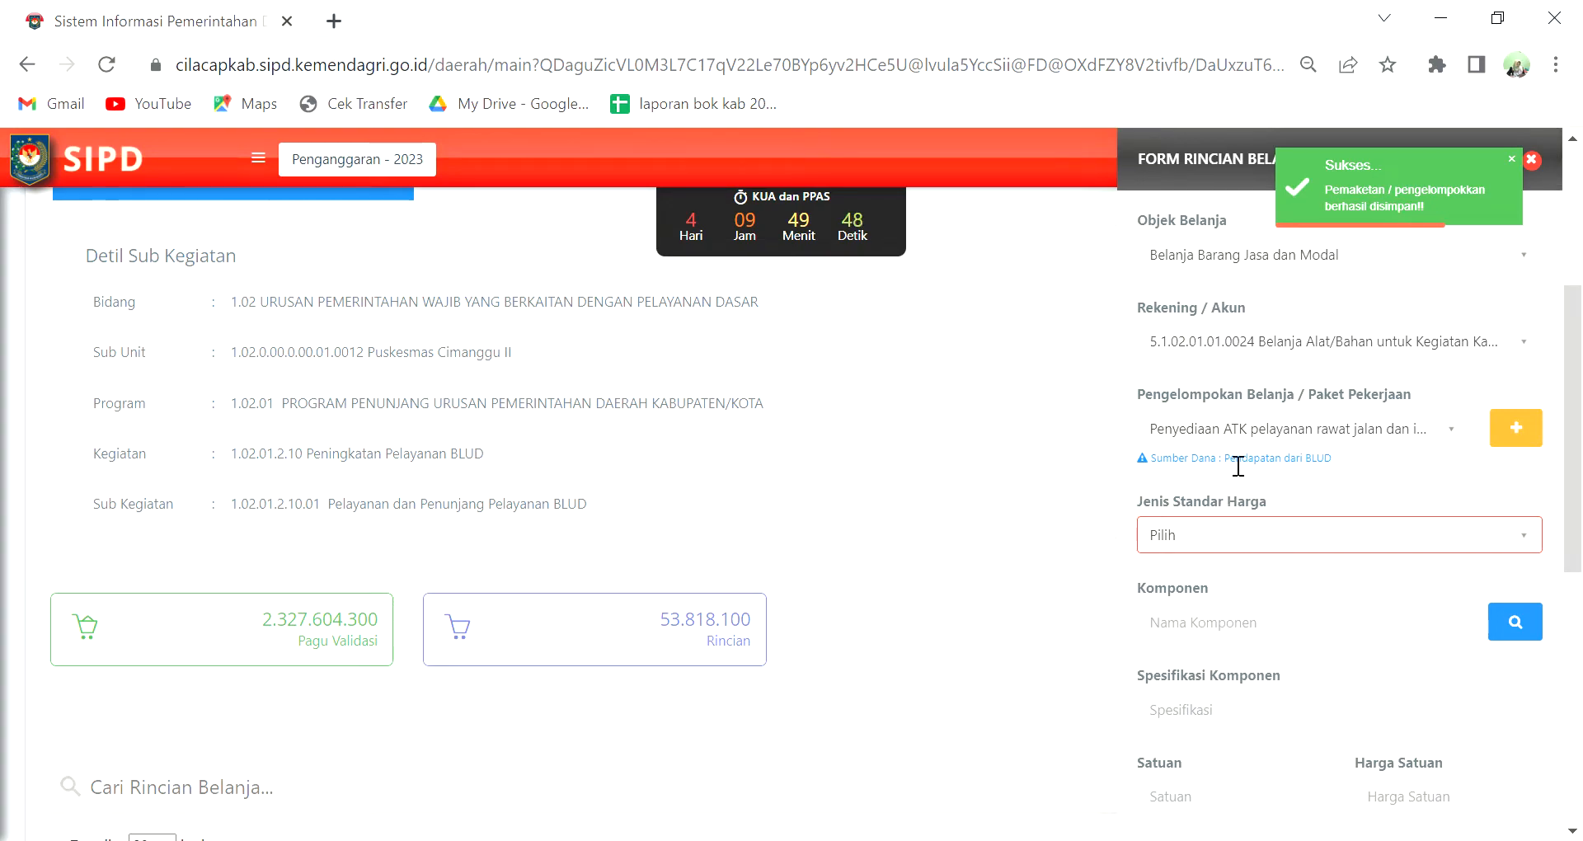
# Set Jenis Standar Harga to SSH and choose the Paper one Kertas HVS F4 70 gr as the component, searching for "kertas hvs 70"
pyautogui.click(1273, 544)
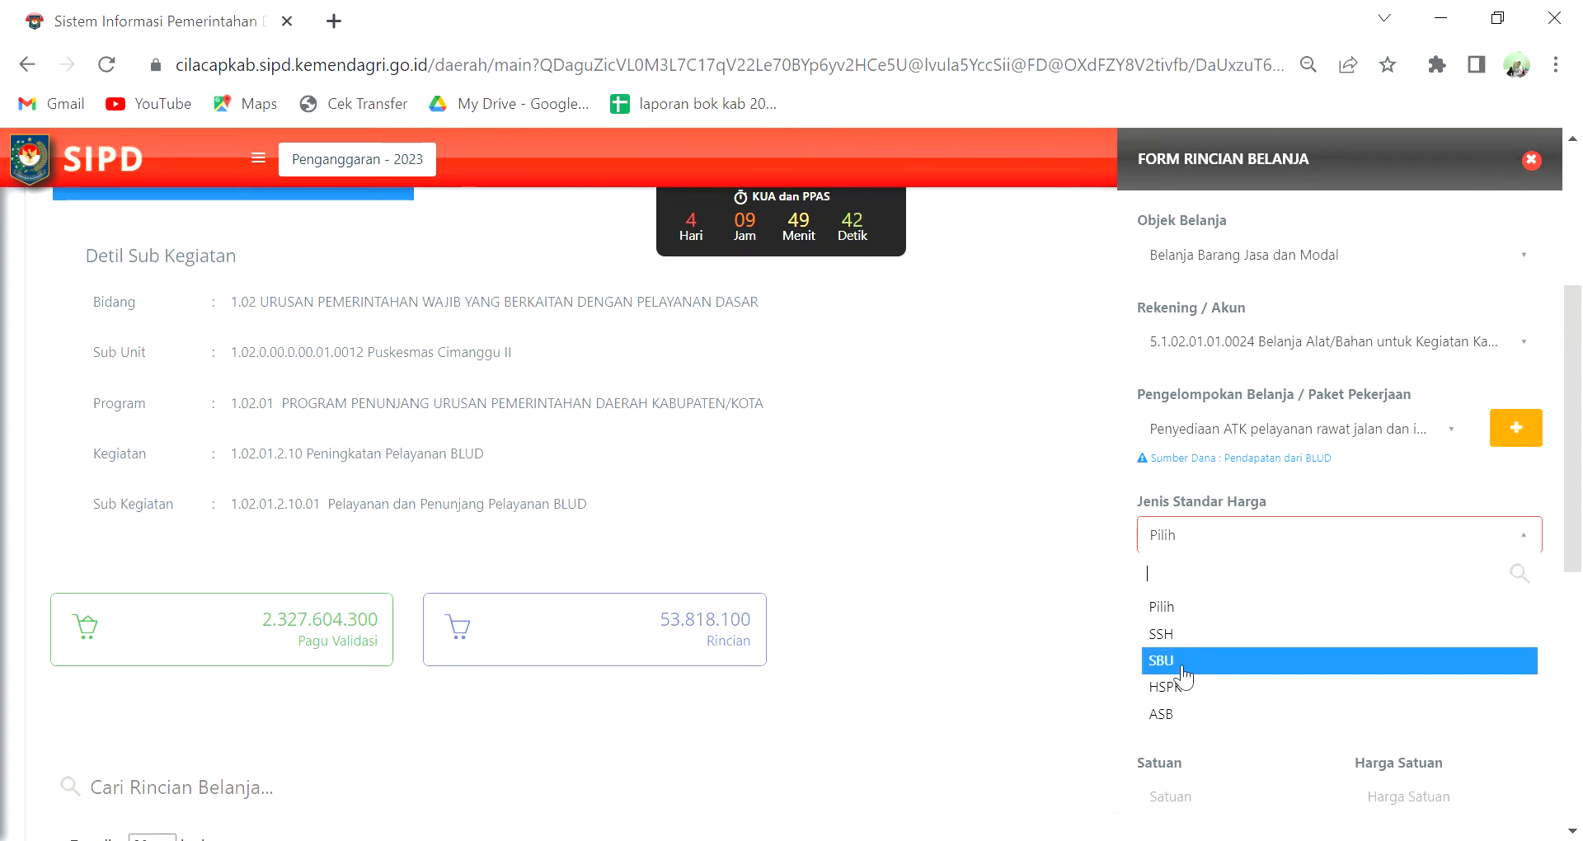
pyautogui.click(1175, 637)
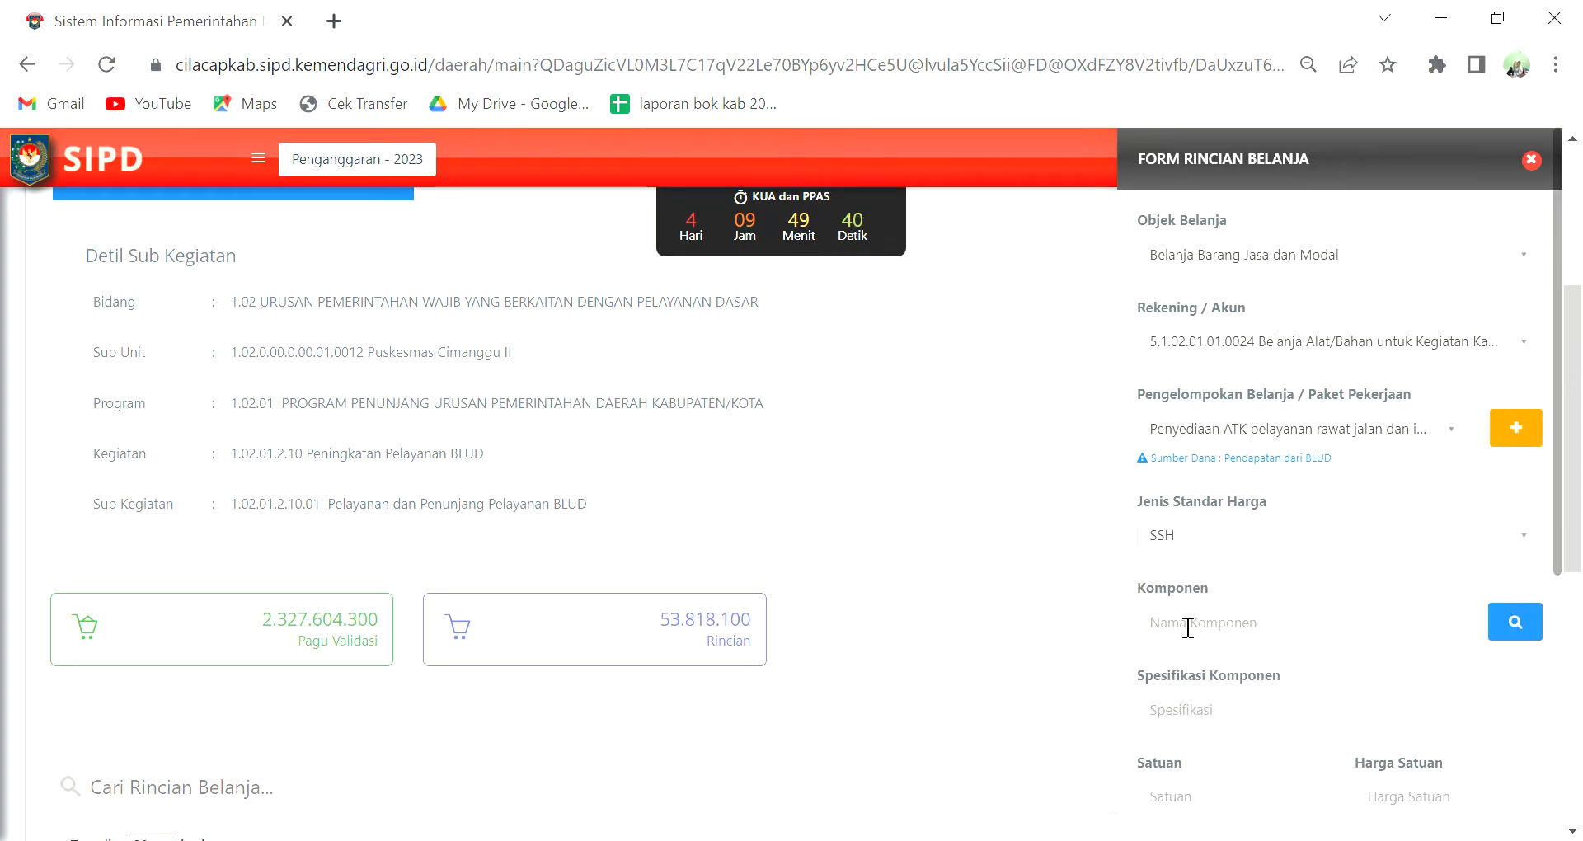
pyautogui.click(1496, 628)
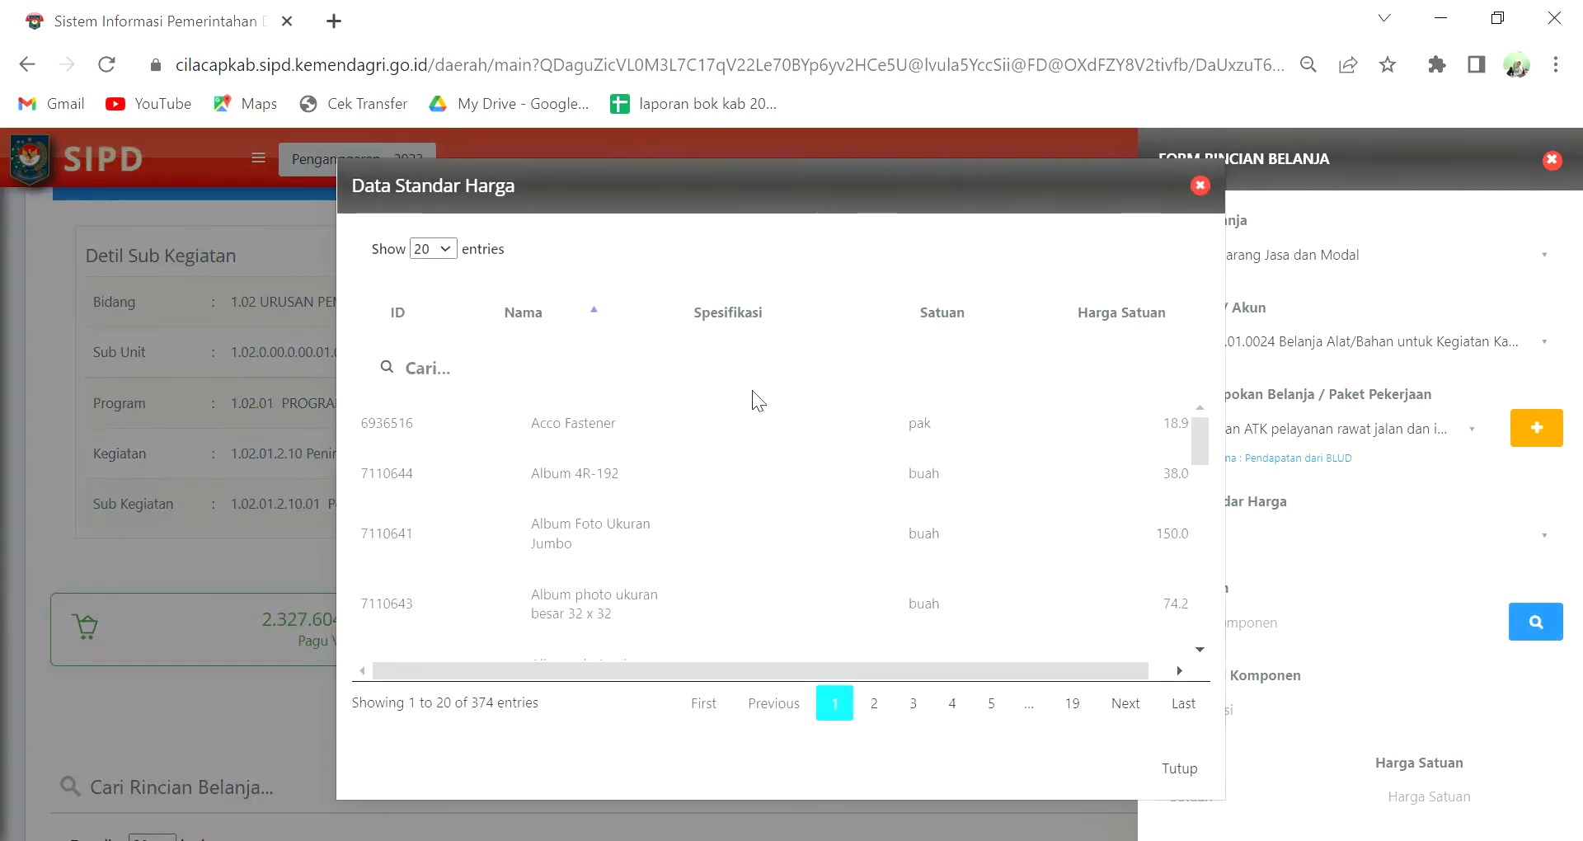
pyautogui.write('kertas')
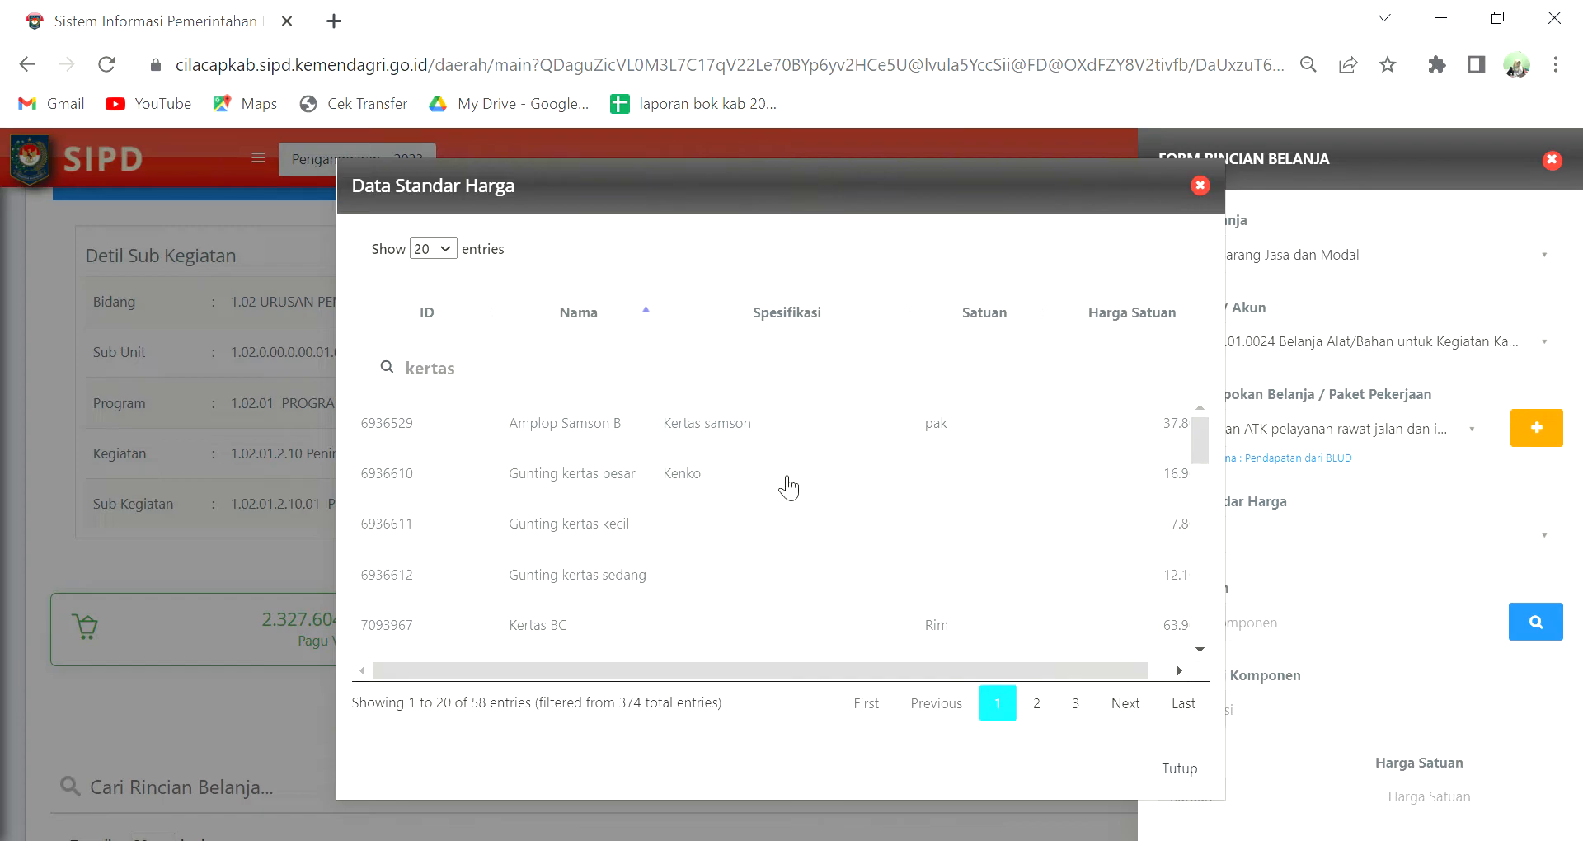
pyautogui.write(' hvs 70')
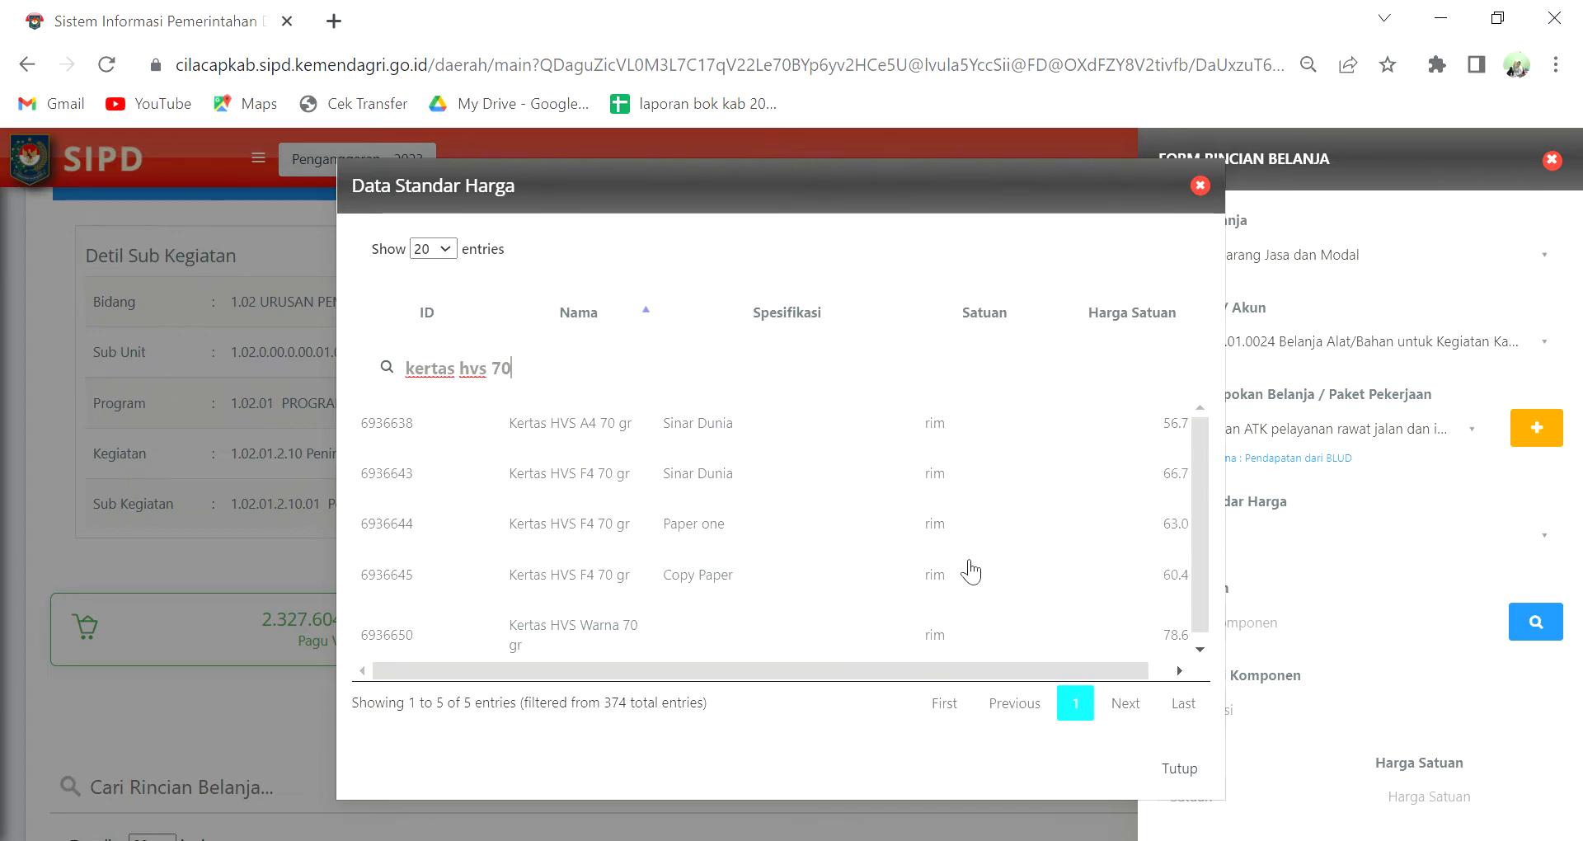
pyautogui.click(640, 526)
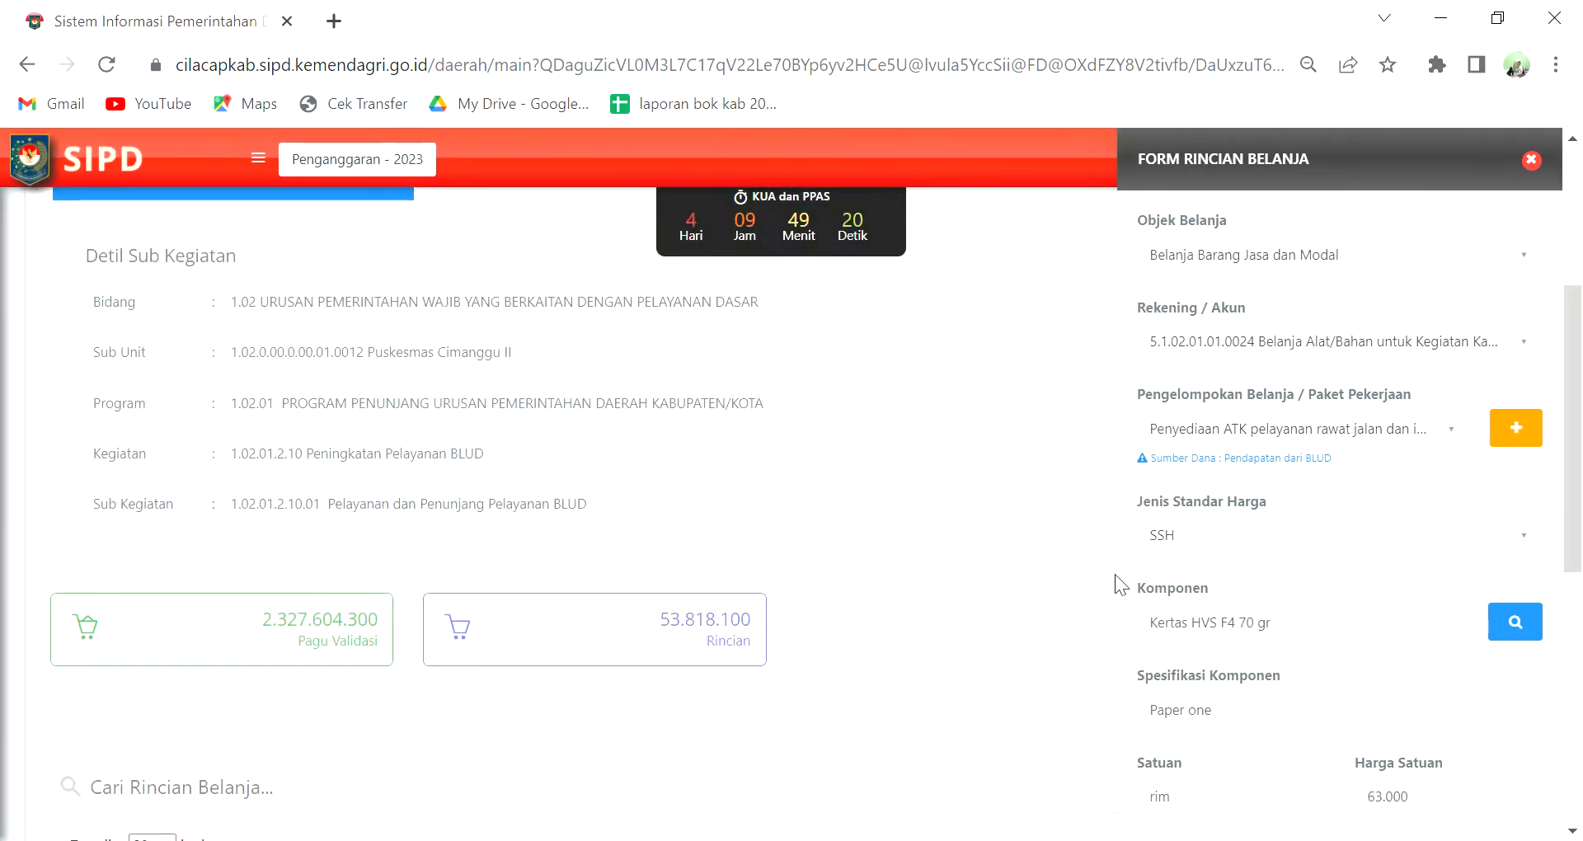
pyautogui.scroll(-5, 1165, 547)
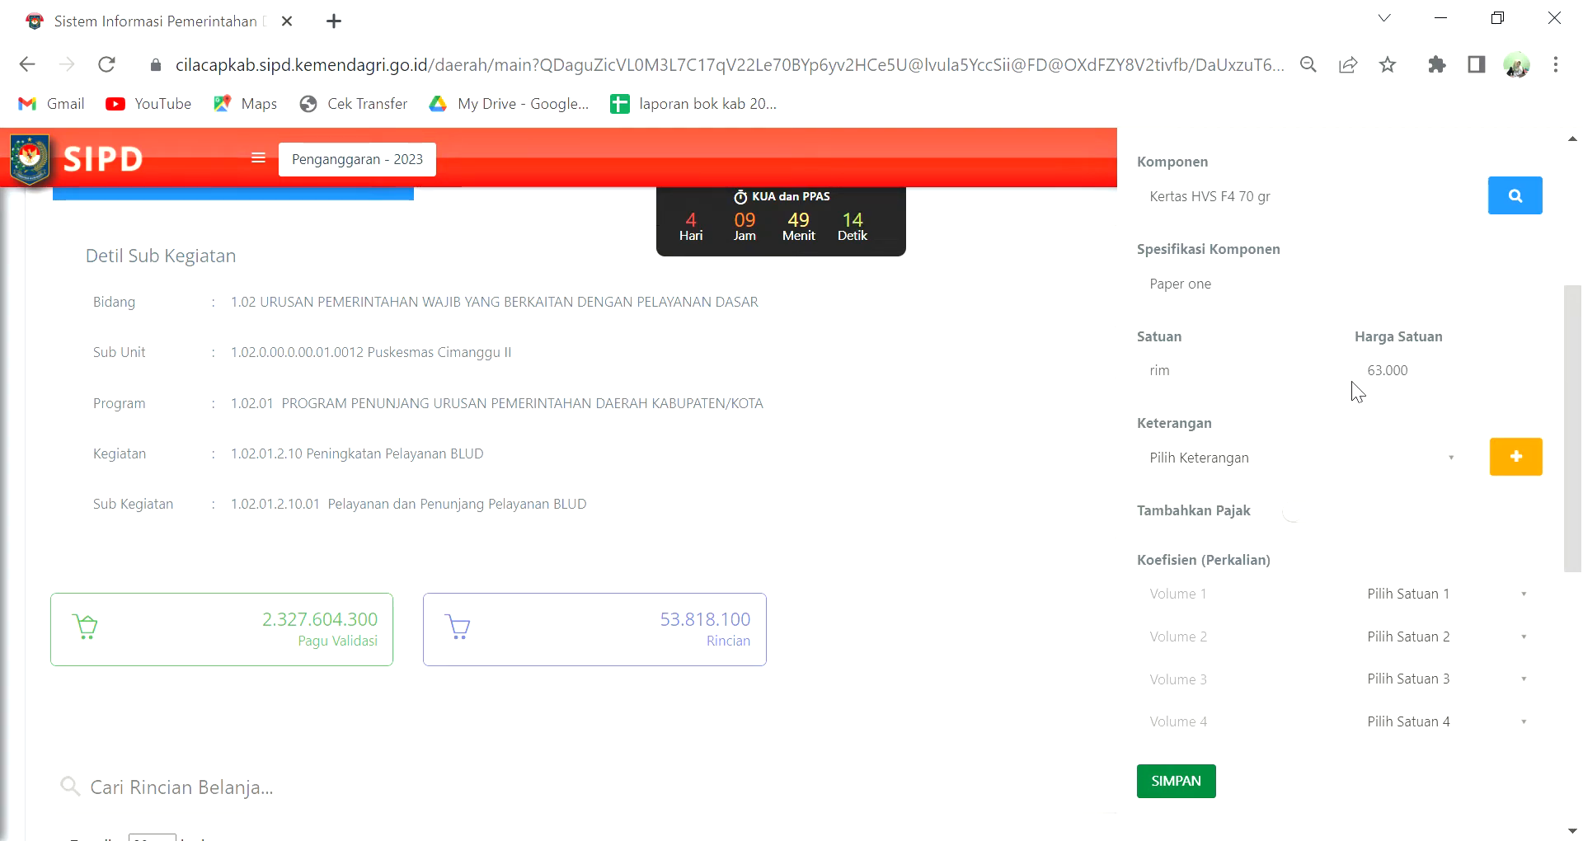
pyautogui.click(1288, 473)
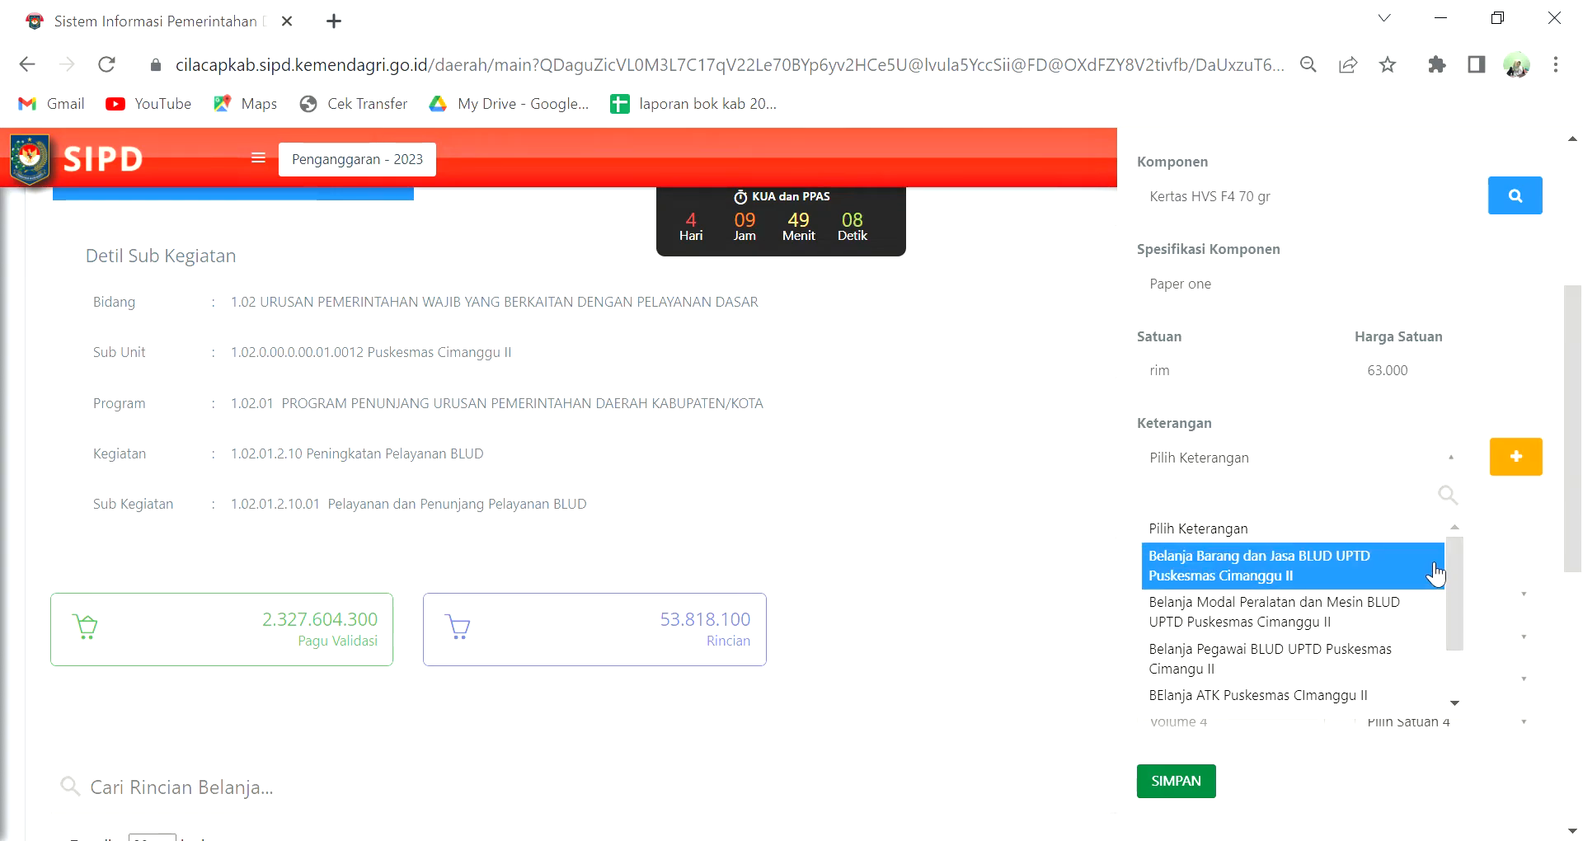
pyautogui.moveTo(1456, 609); pyautogui.dragTo(1463, 626)
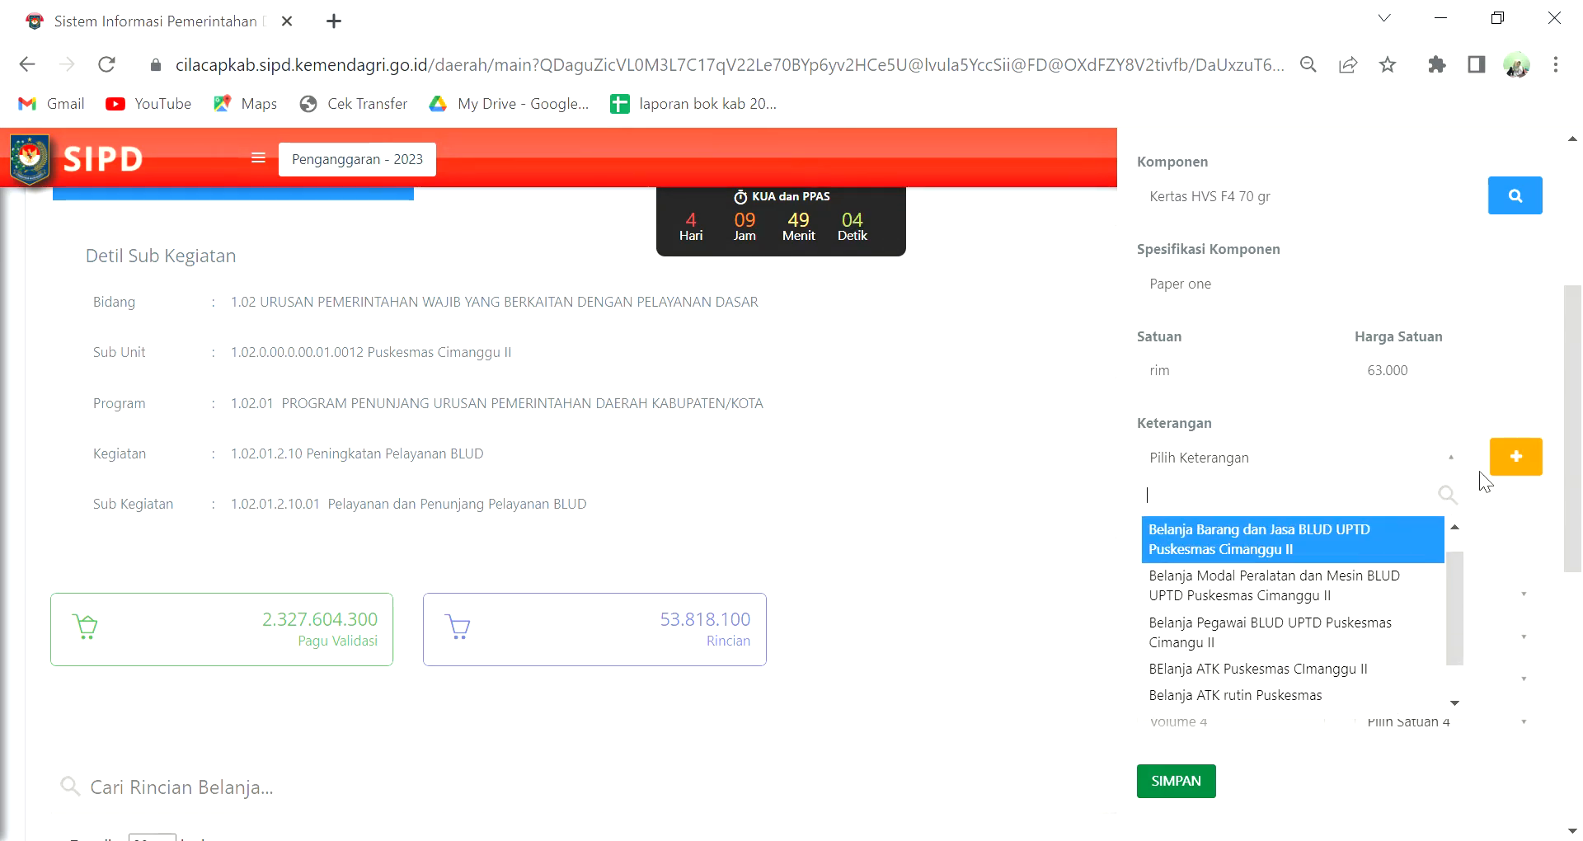
pyautogui.click(1521, 473)
pyautogui.click(1522, 459)
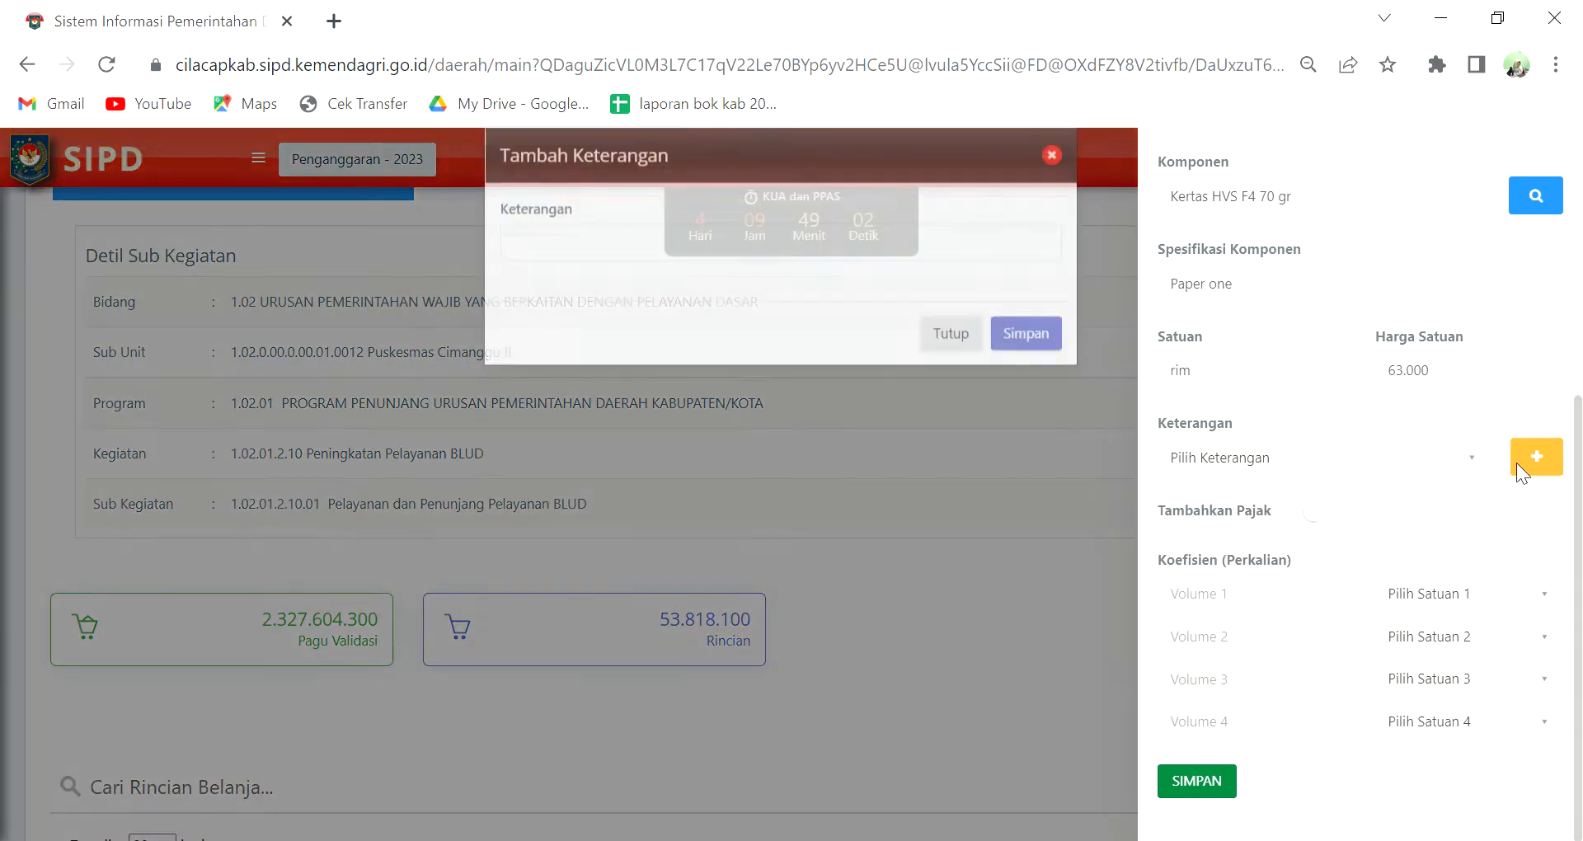
pyautogui.click(628, 279)
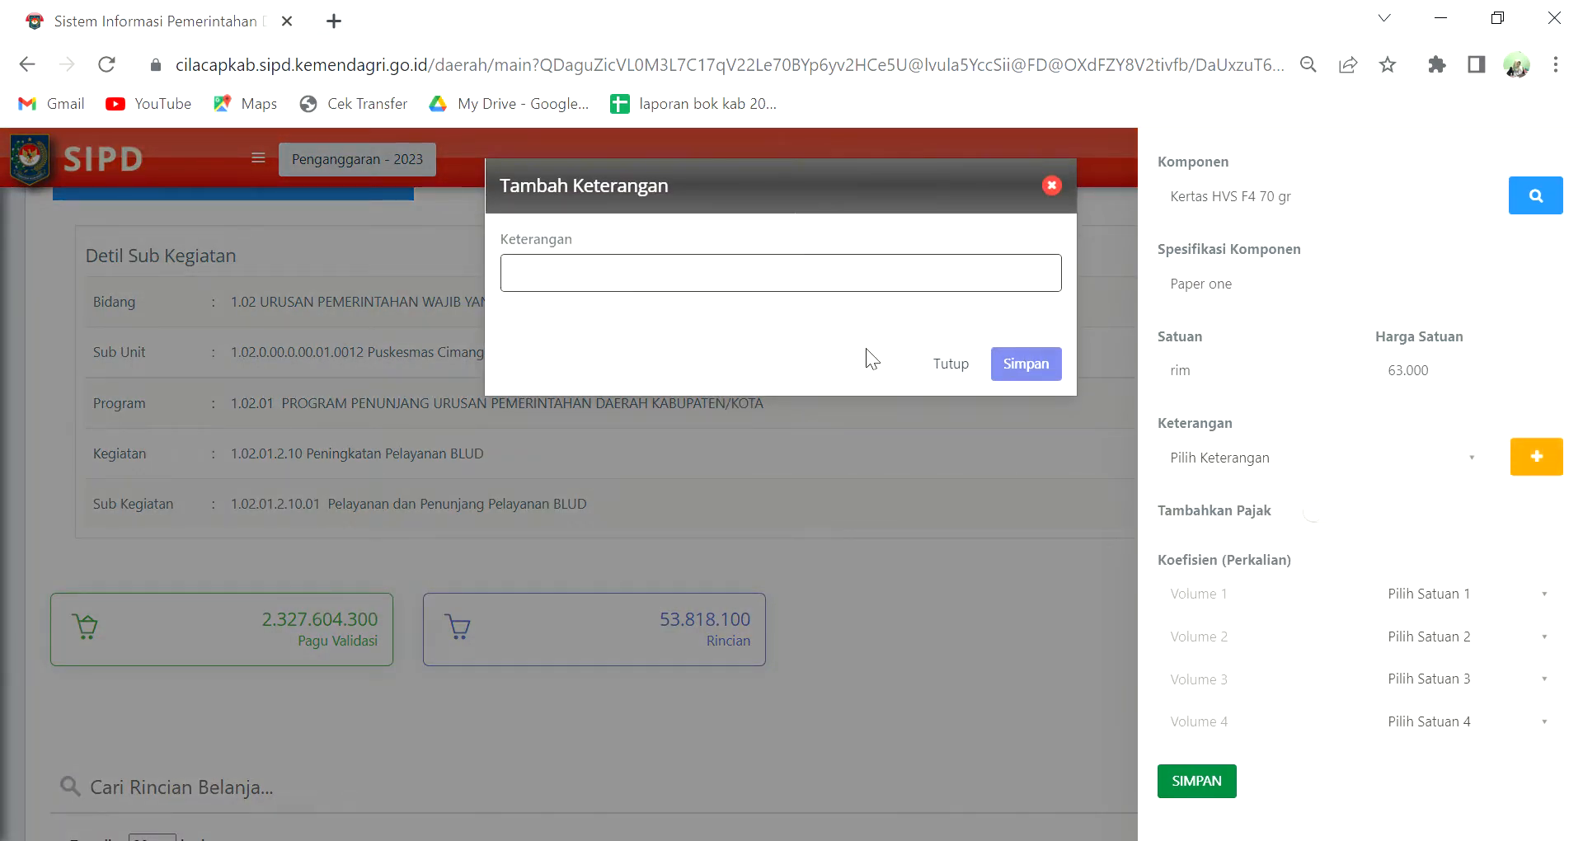
pyautogui.click(957, 367)
# Set the entry's Keterangan to the existing option BElanja ATK Puskesmas CImanggu II
pyautogui.click(1295, 466)
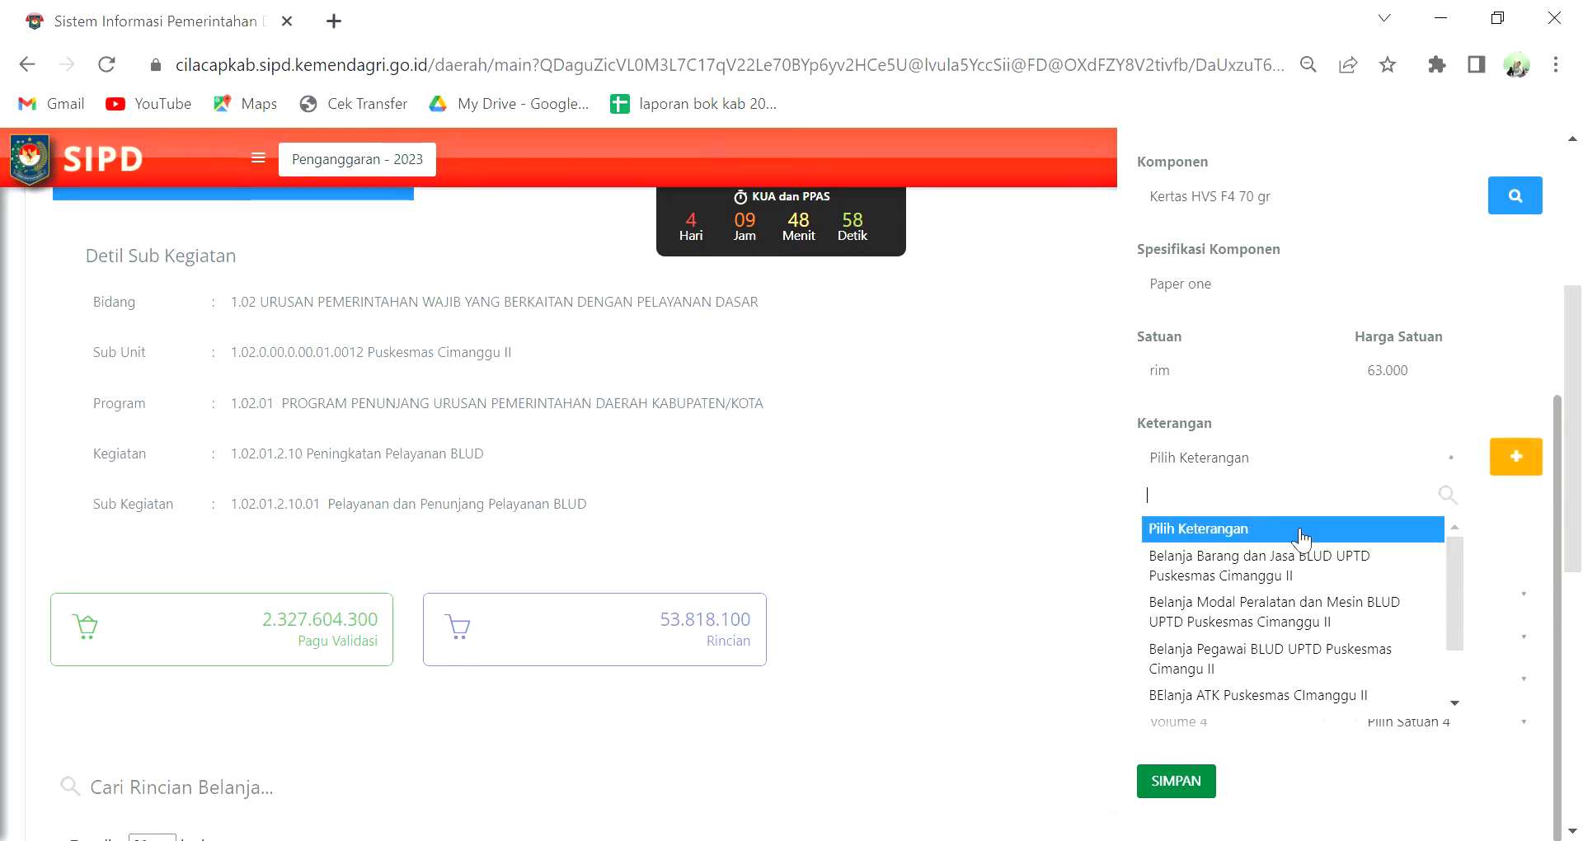
pyautogui.scroll(-1, 1320, 627)
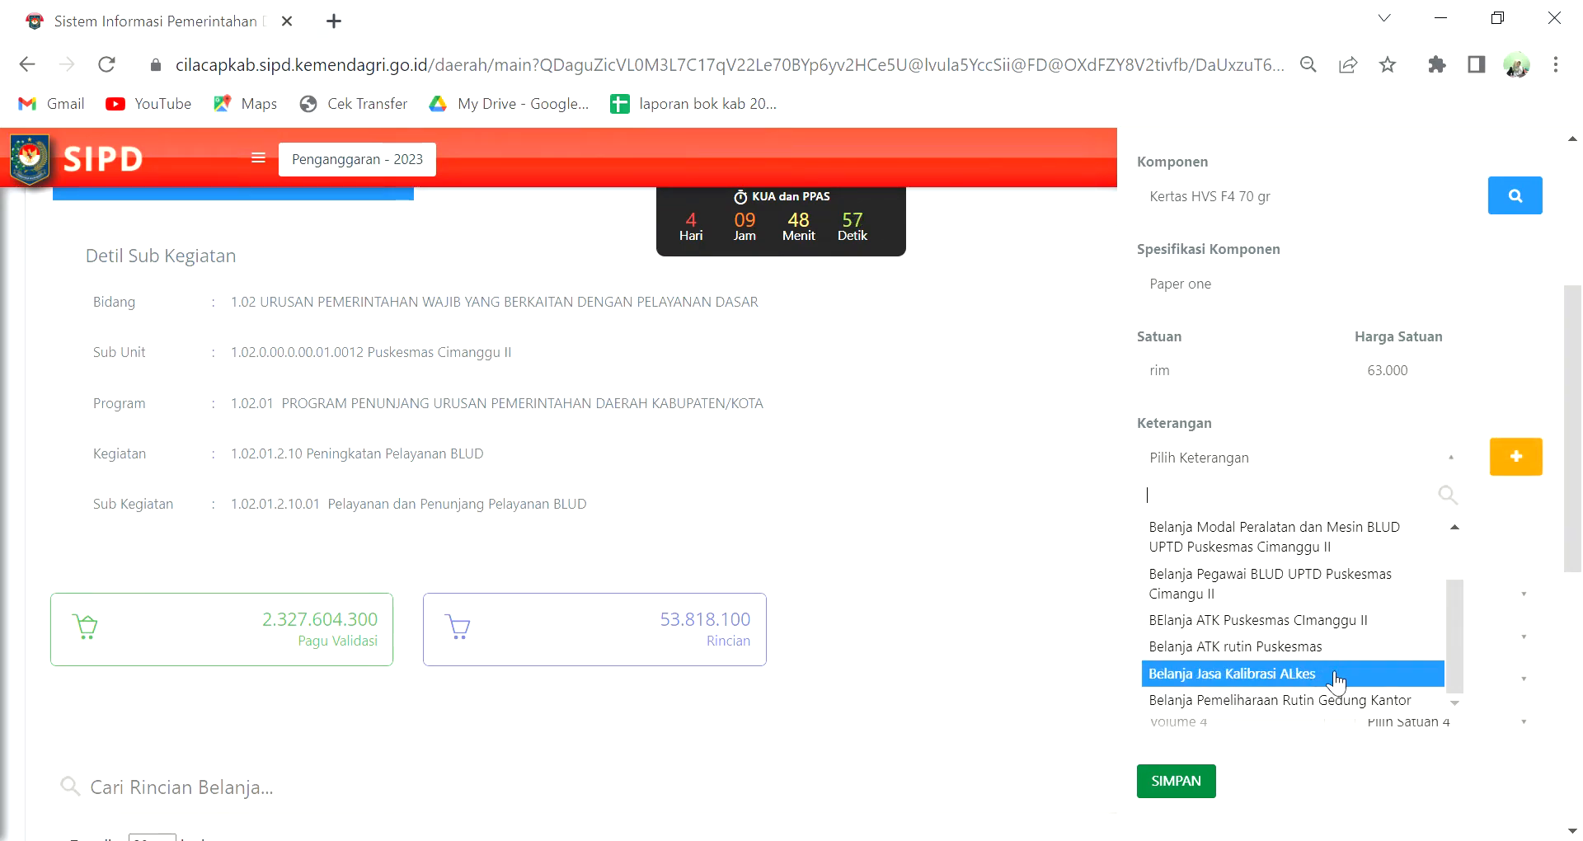
pyautogui.click(1342, 630)
# Enter a first coefficient of 60 Rim for the paper and save the expenditure entry
pyautogui.click(1274, 604)
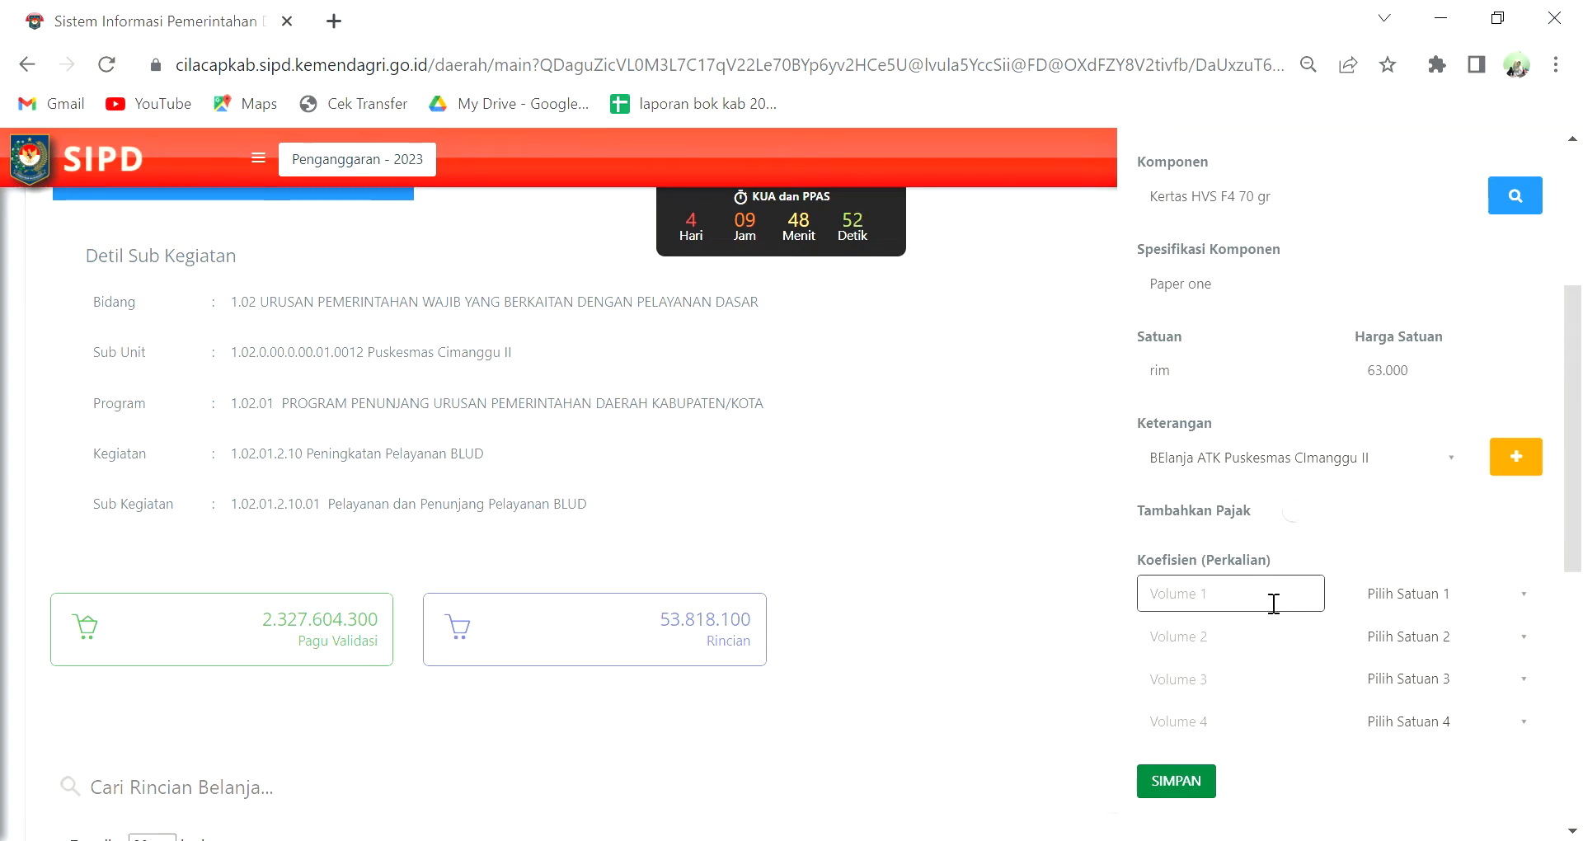
pyautogui.click(1228, 412)
pyautogui.click(1419, 608)
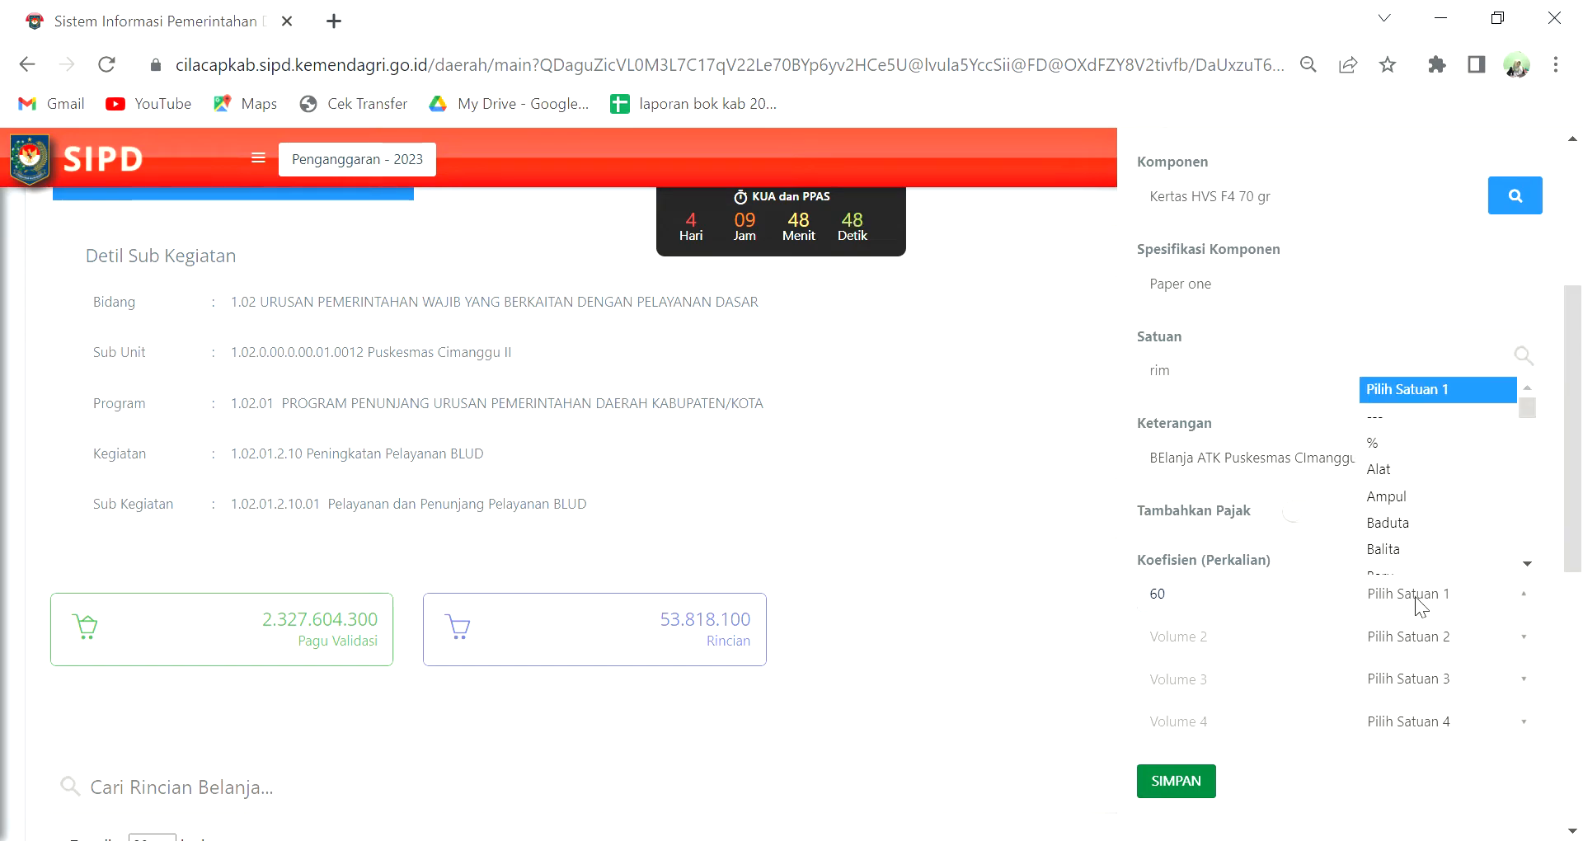
pyautogui.write('rim')
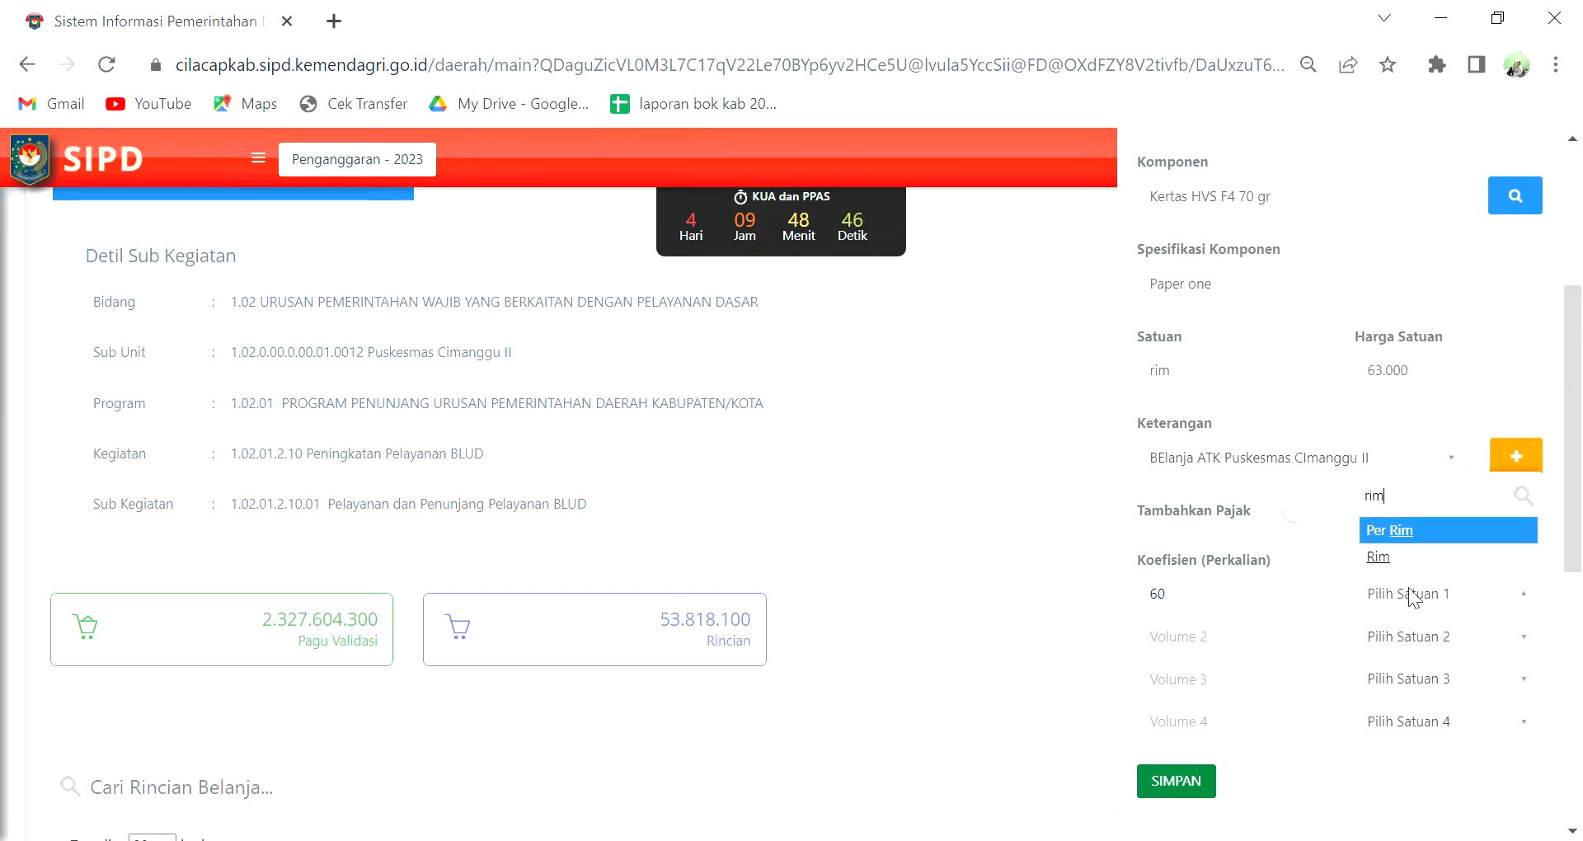
pyautogui.click(1407, 557)
pyautogui.click(1206, 783)
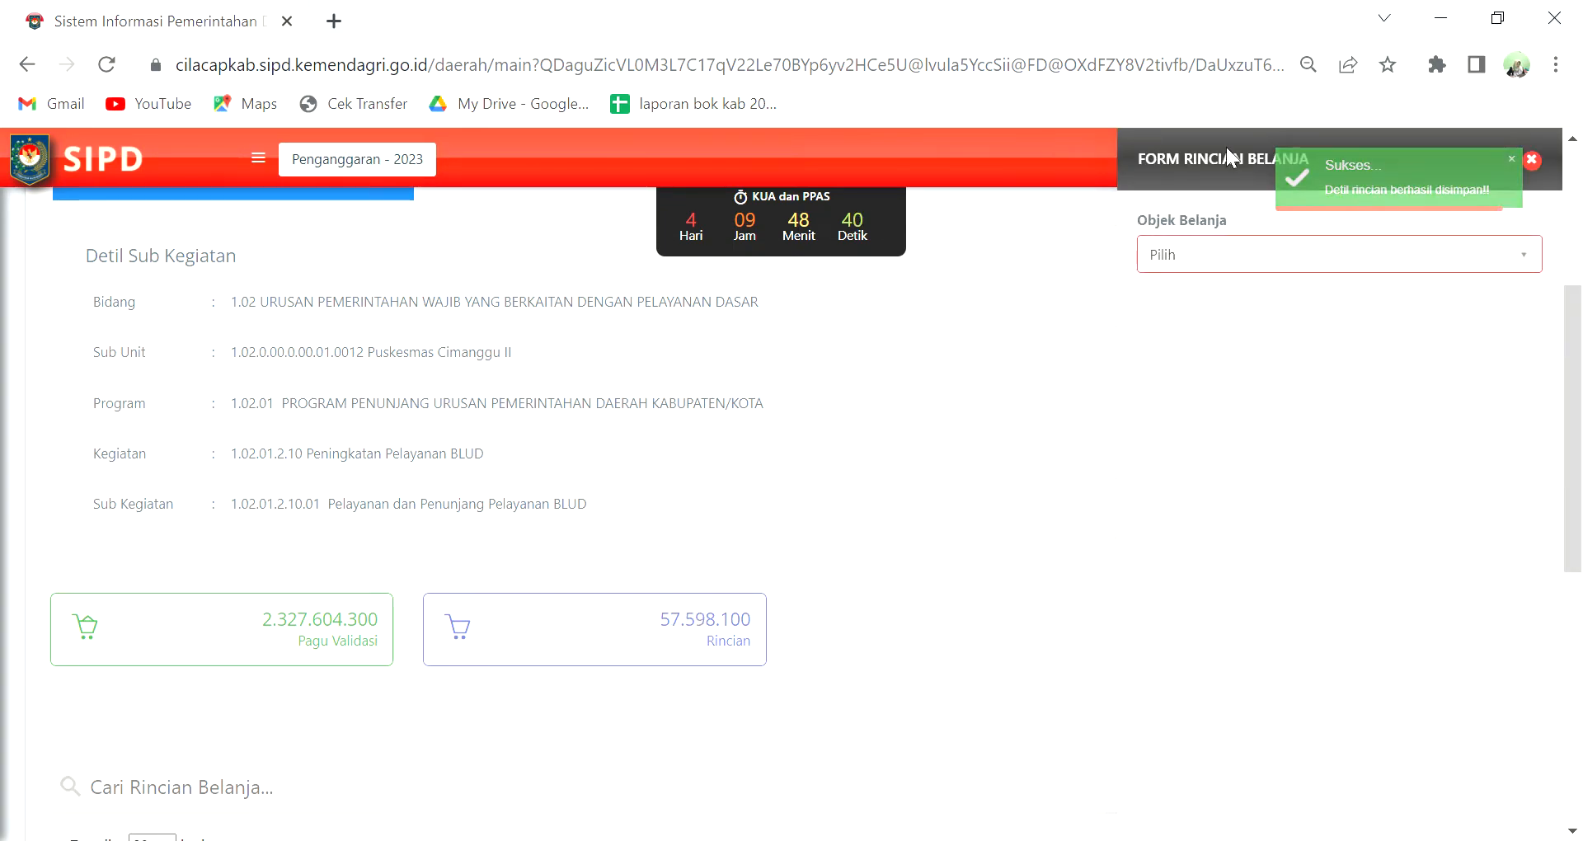
# Set Objek Belanja to Belanja Barang Jasa dan Modal and the account to 5.2.02.07.02.0005 Belanja Modal Alat Kesehatan Umum Lainnya
pyautogui.click(1392, 266)
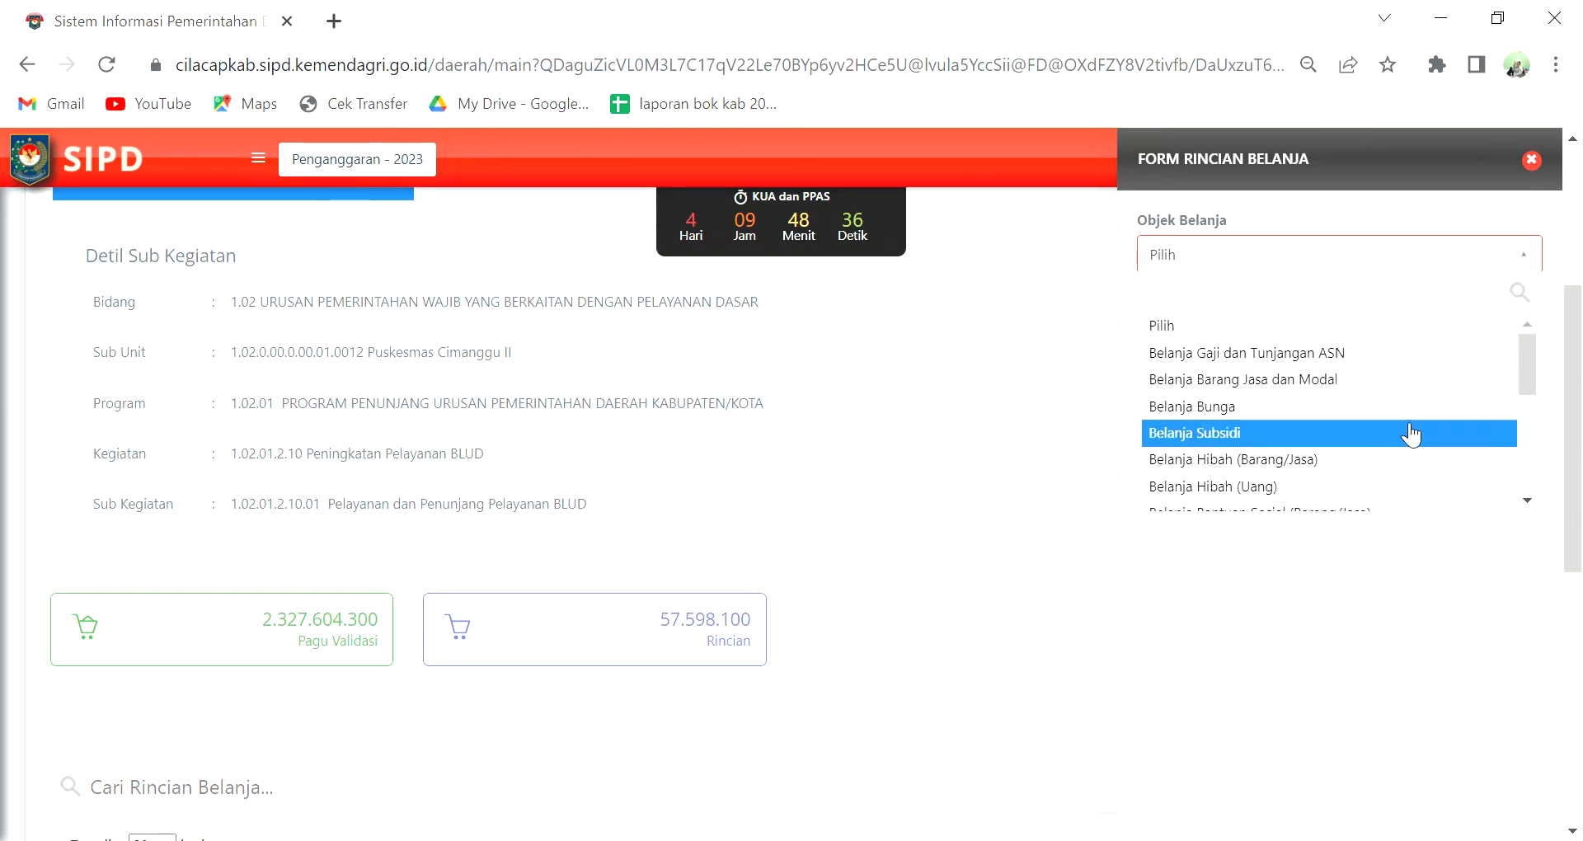
pyautogui.click(1410, 381)
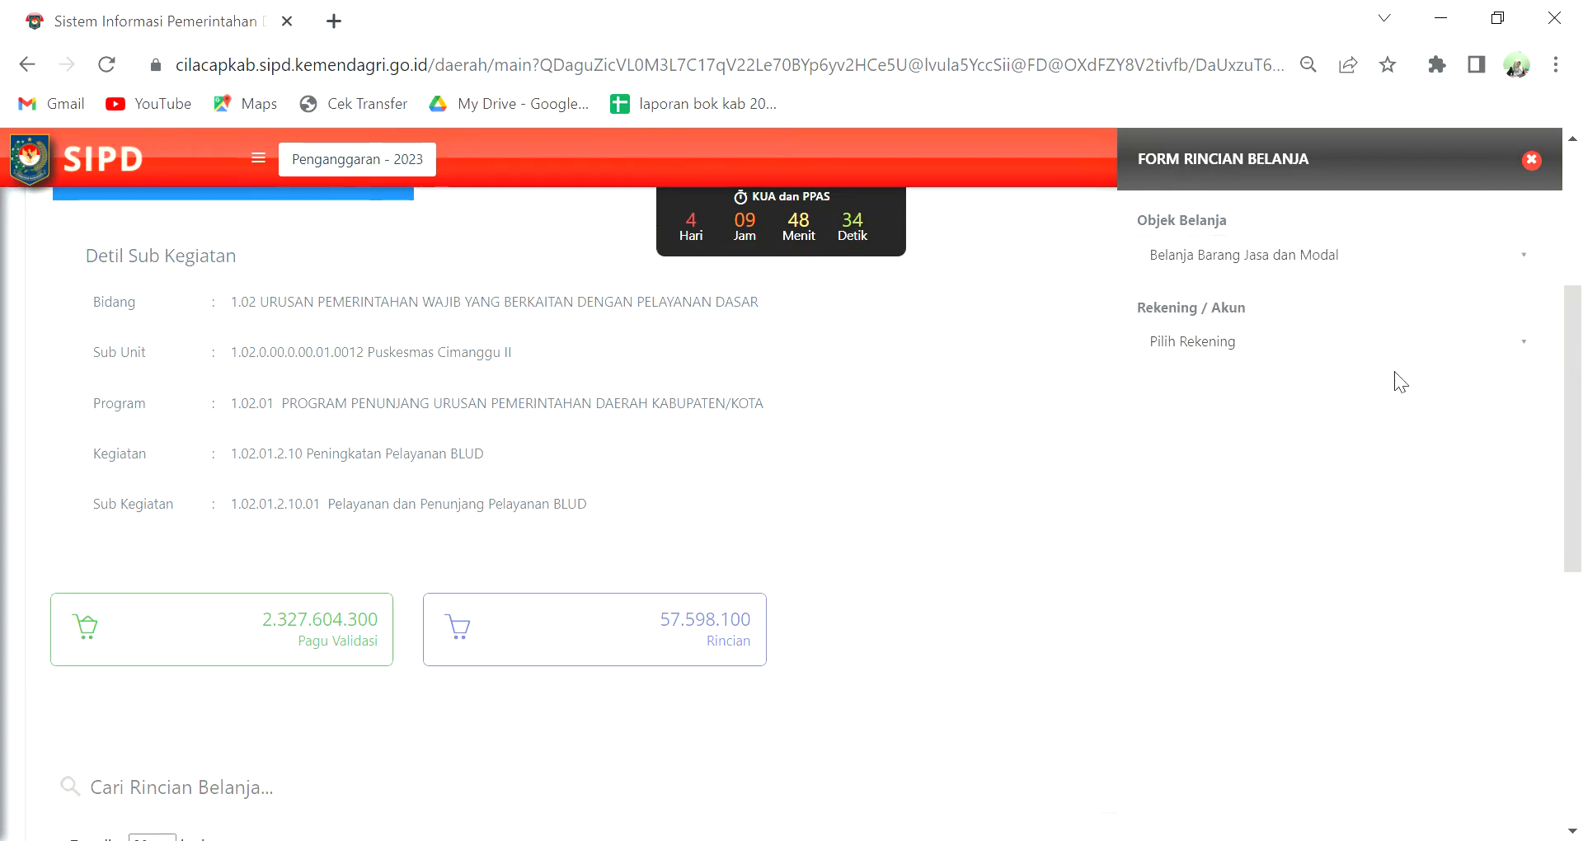
pyautogui.click(1385, 350)
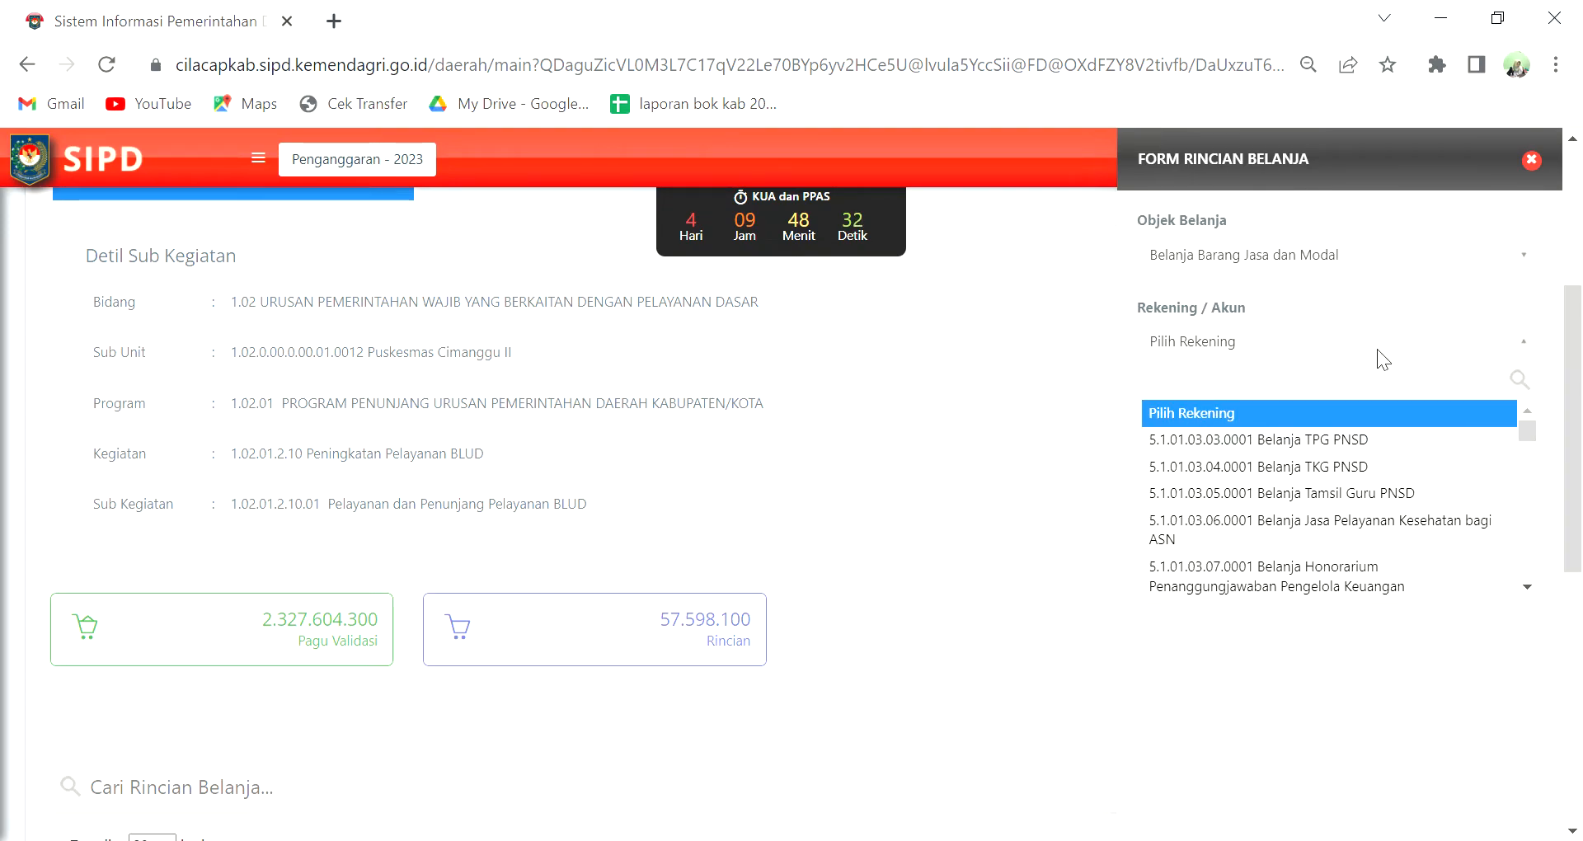
pyautogui.moveTo(1530, 436); pyautogui.dragTo(1532, 449)
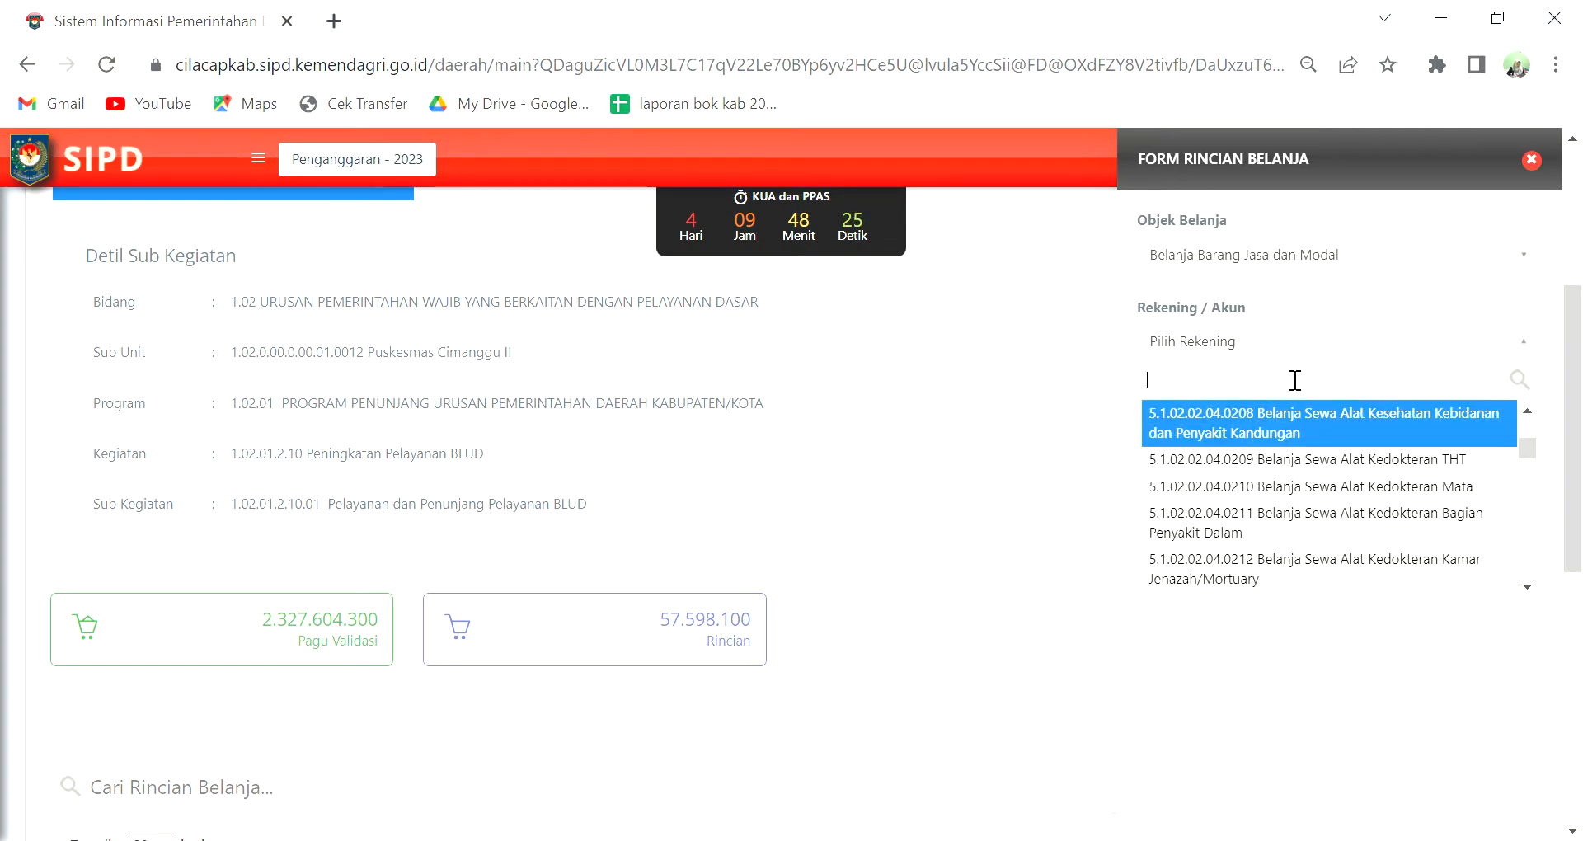
pyautogui.write('modal')
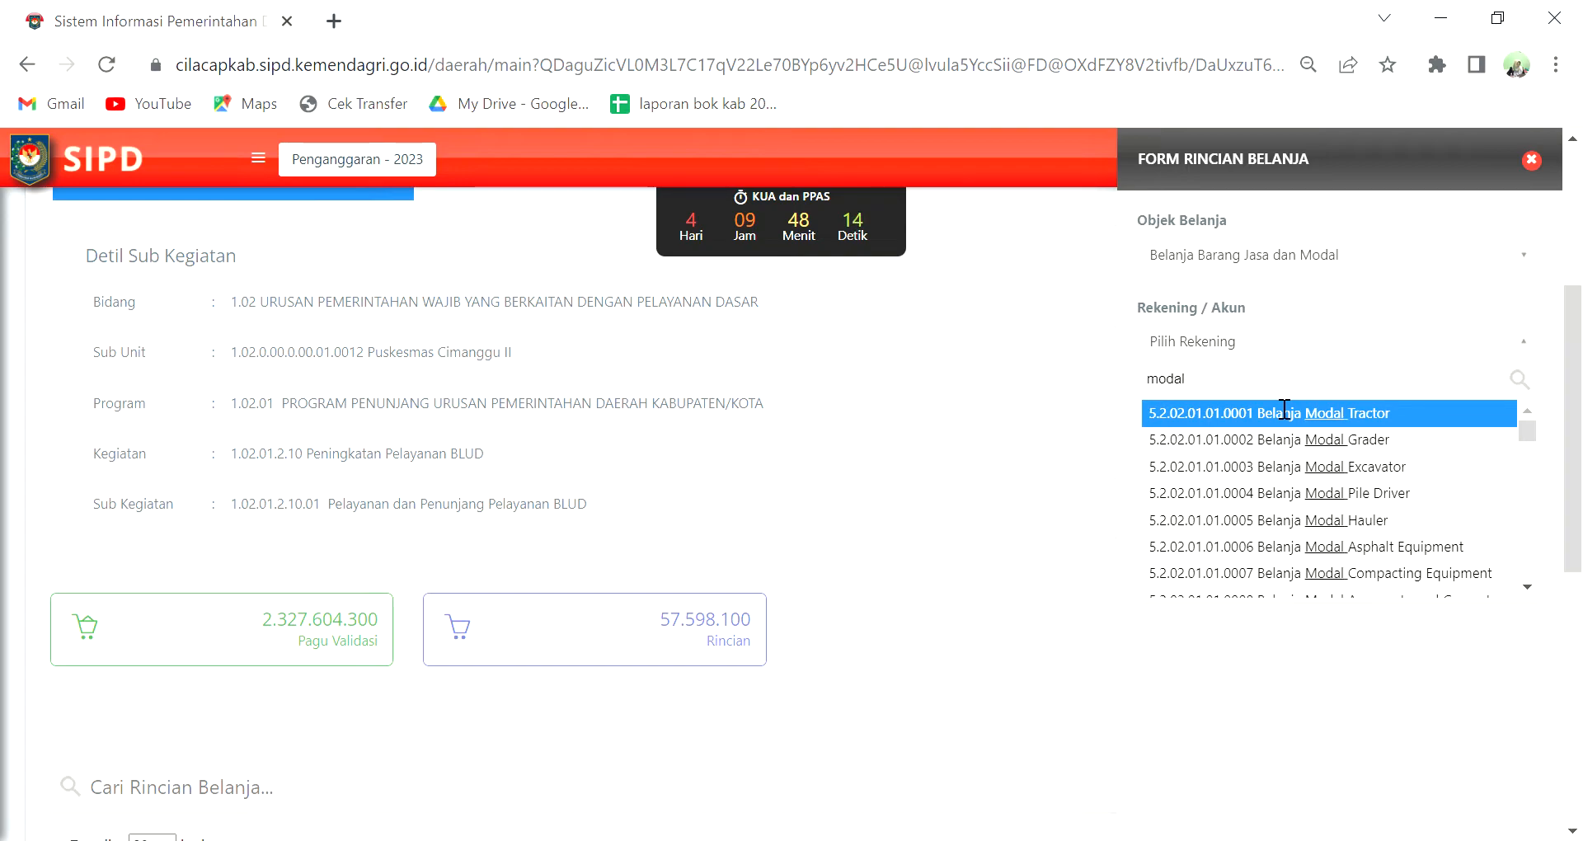
pyautogui.write('alat')
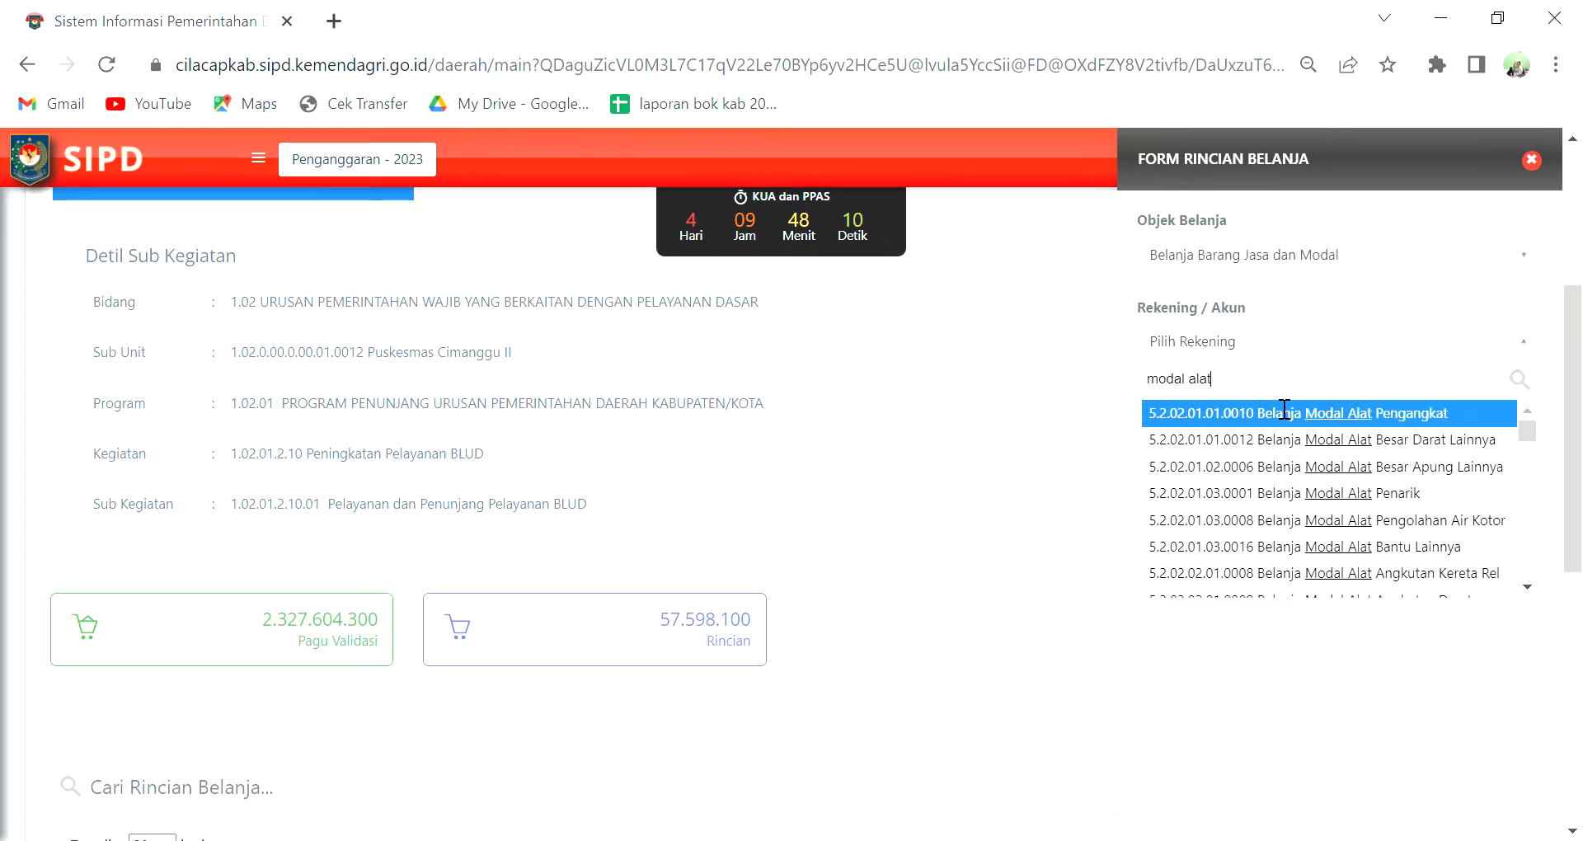
pyautogui.write(' ke')
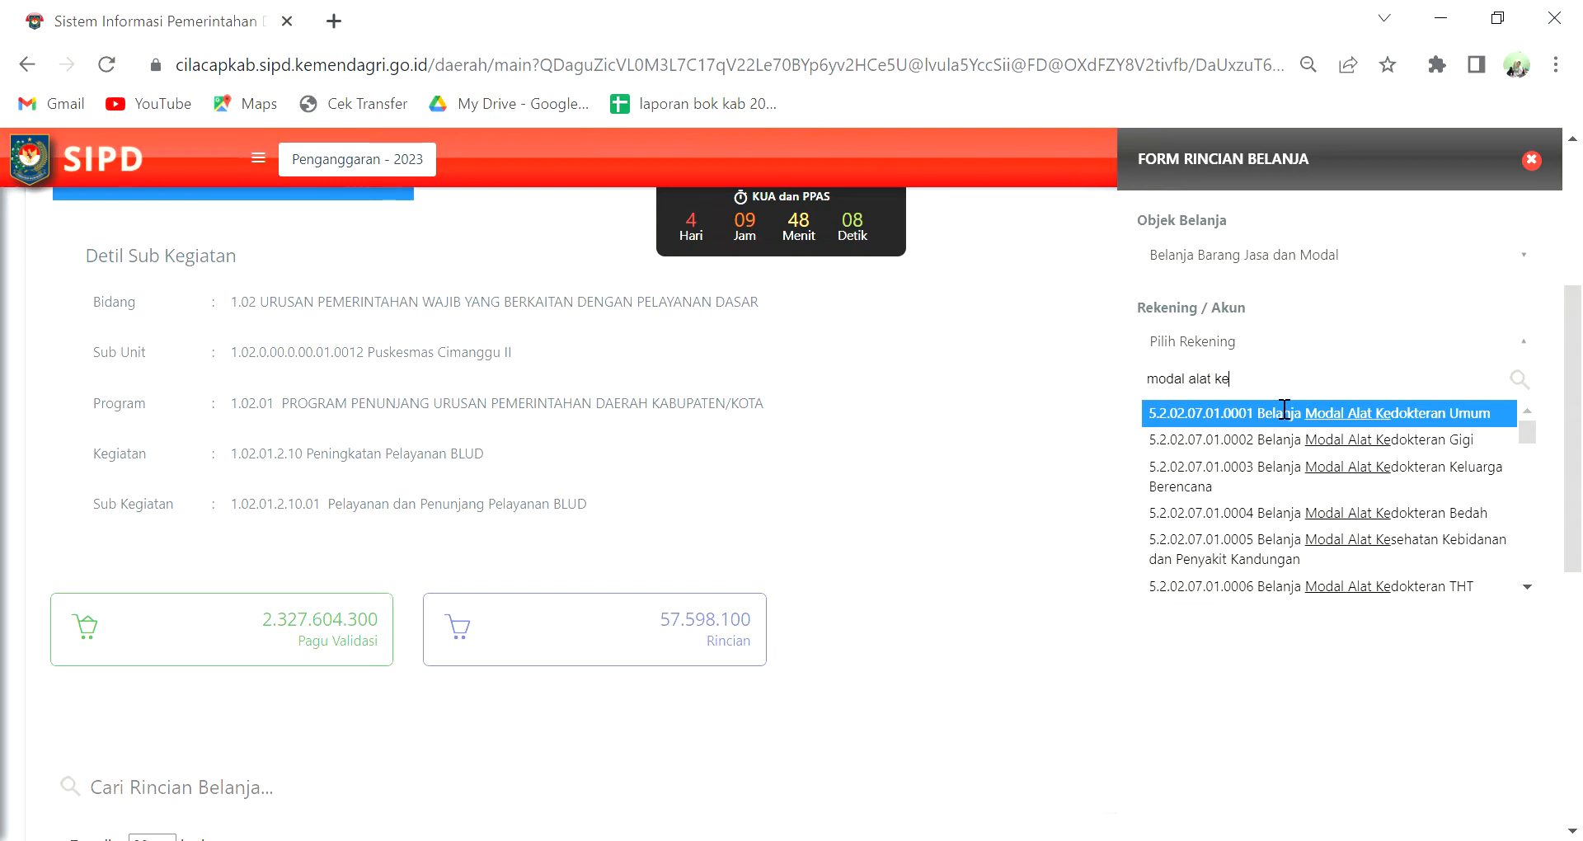
pyautogui.write('se')
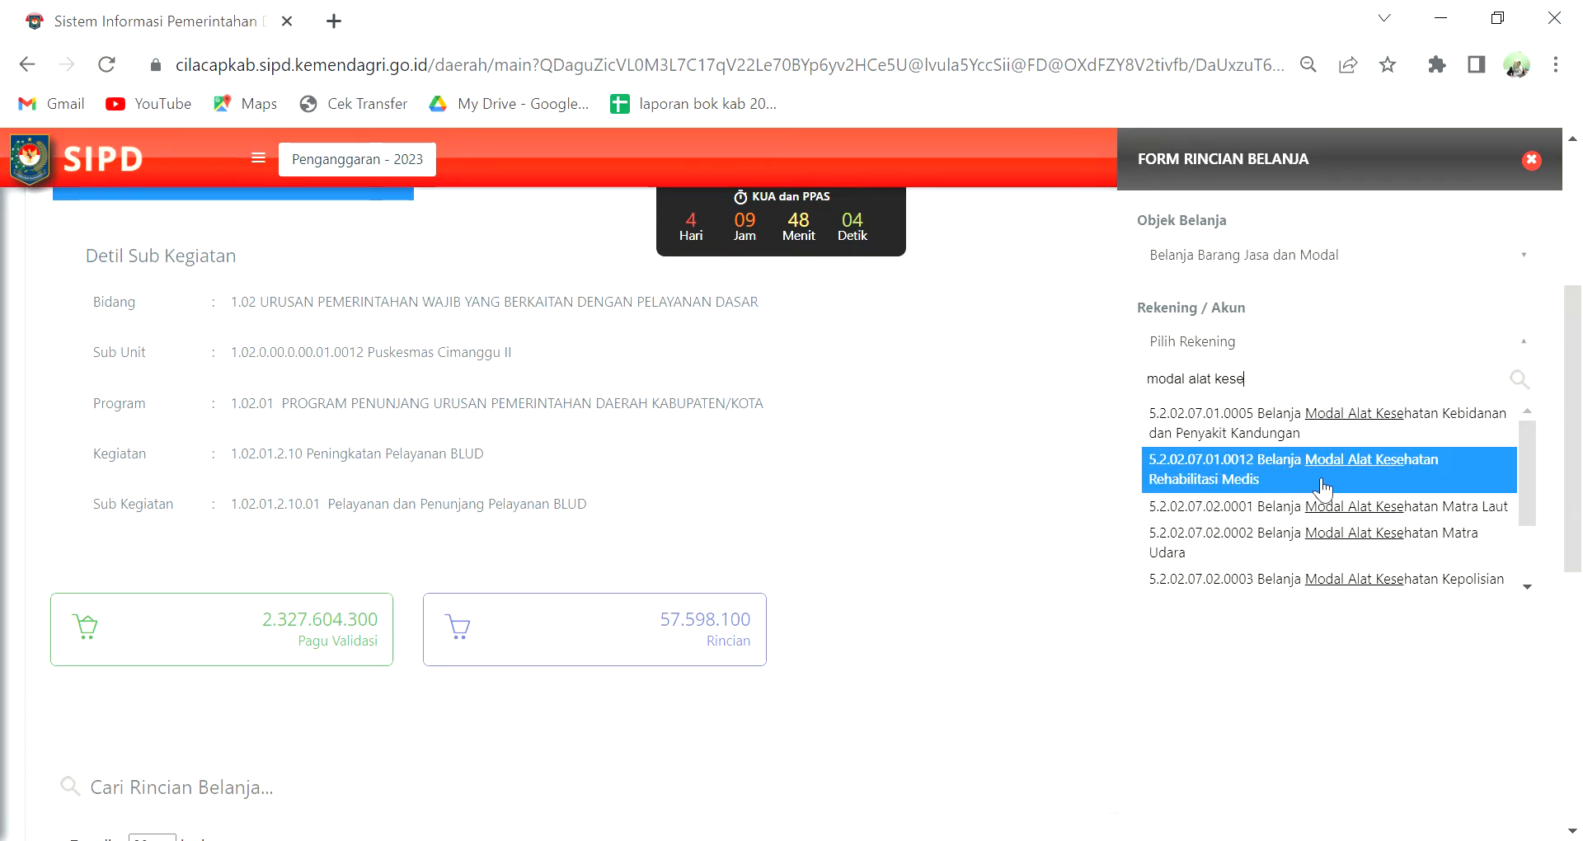
pyautogui.write('hatan')
pyautogui.scroll(-2, 1374, 540)
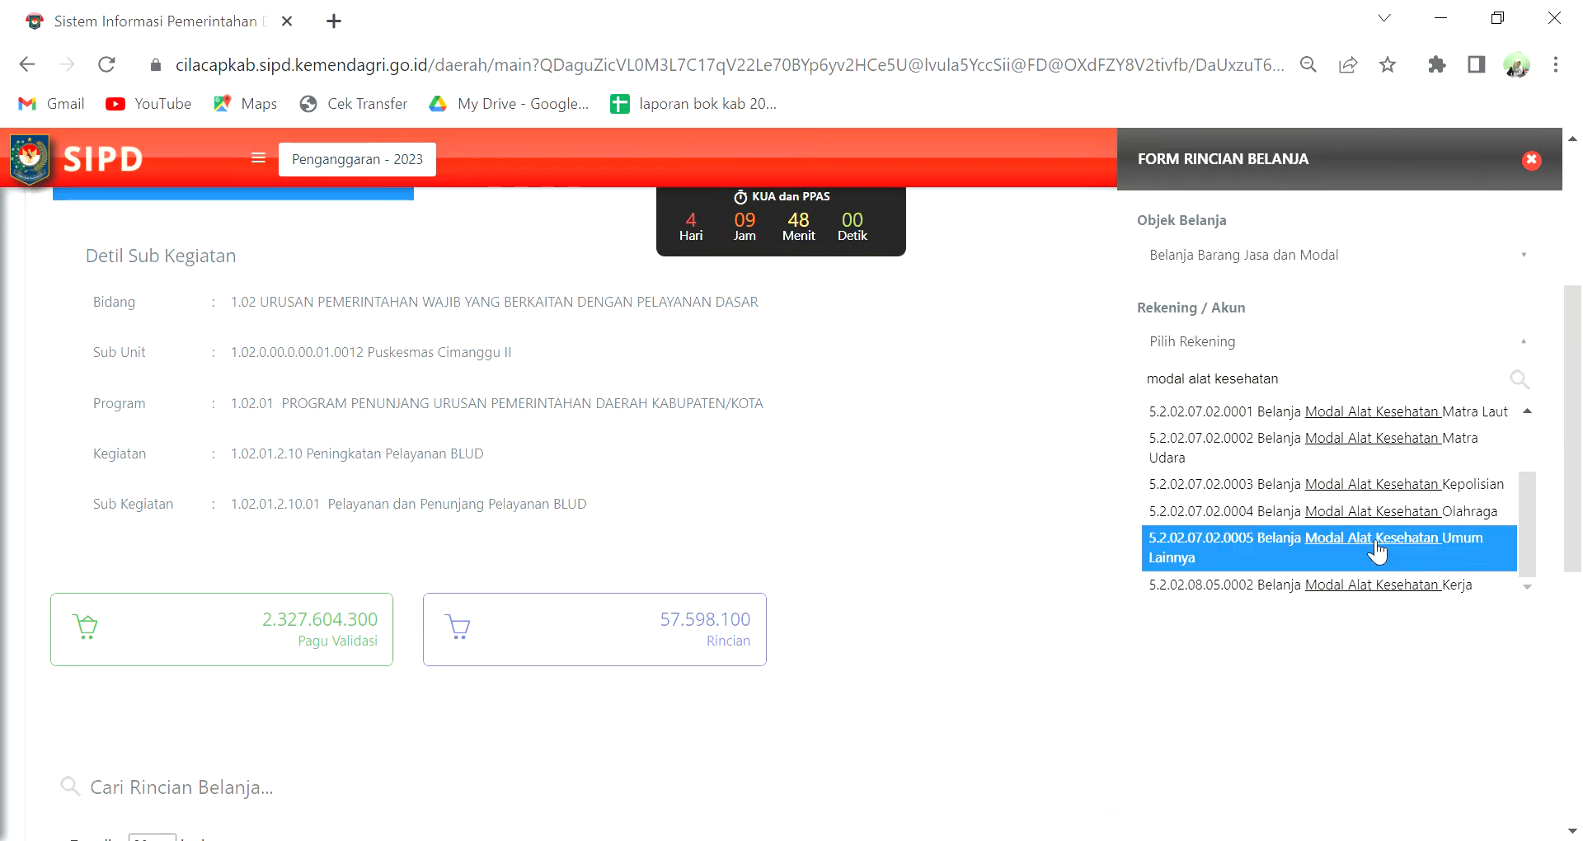
pyautogui.click(1371, 544)
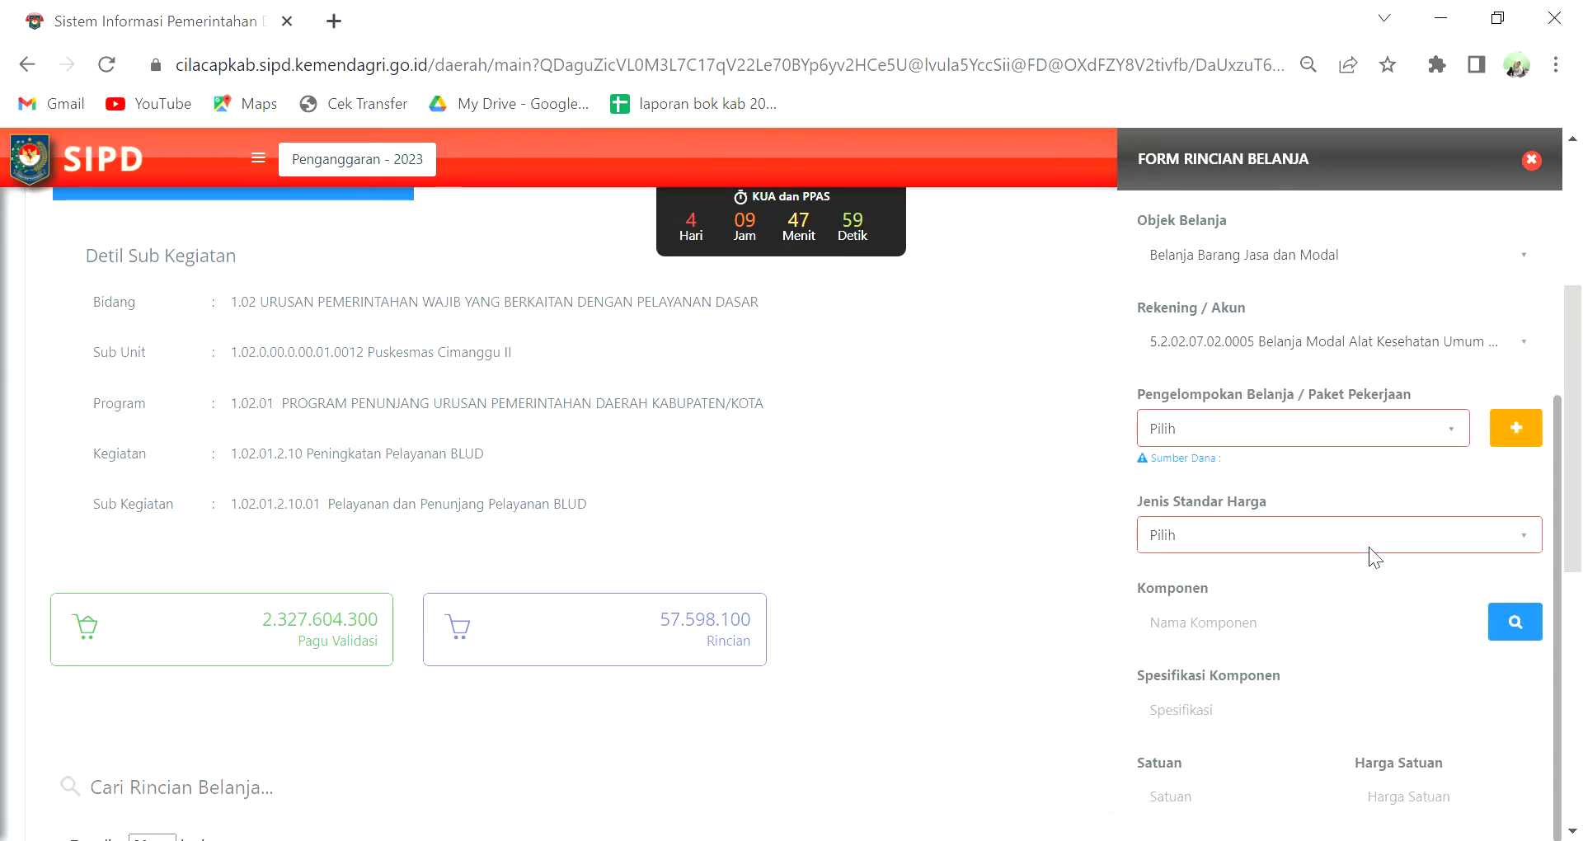
# Start a new expenditure grouping with category Pemaketan Pekerjaan and Sumber Dana Pendapatan dari BLUD
pyautogui.click(1338, 415)
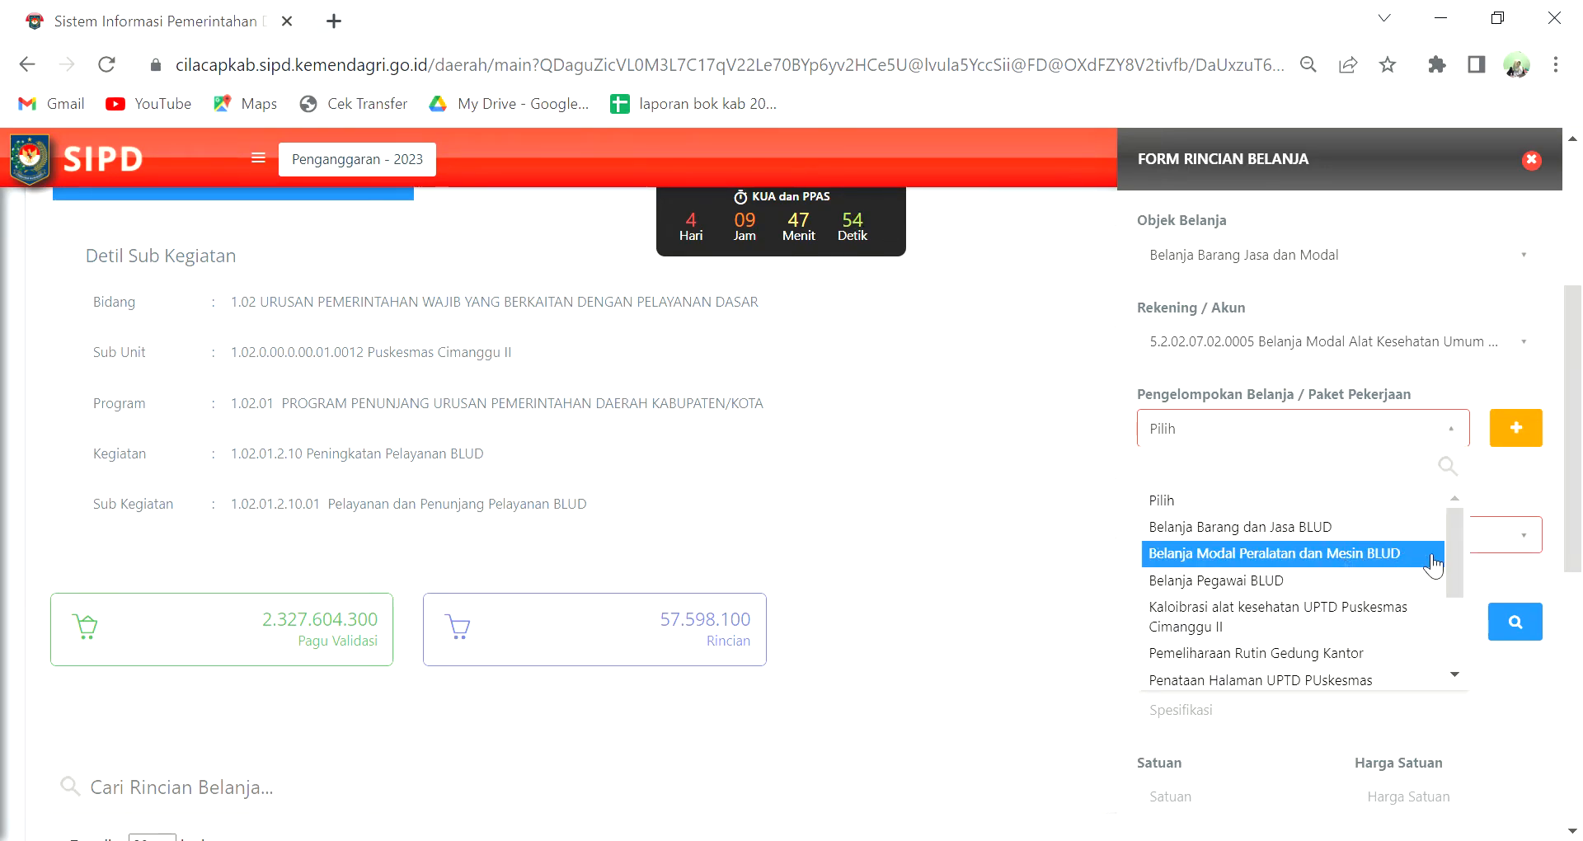
pyautogui.scroll(-3, 1443, 603)
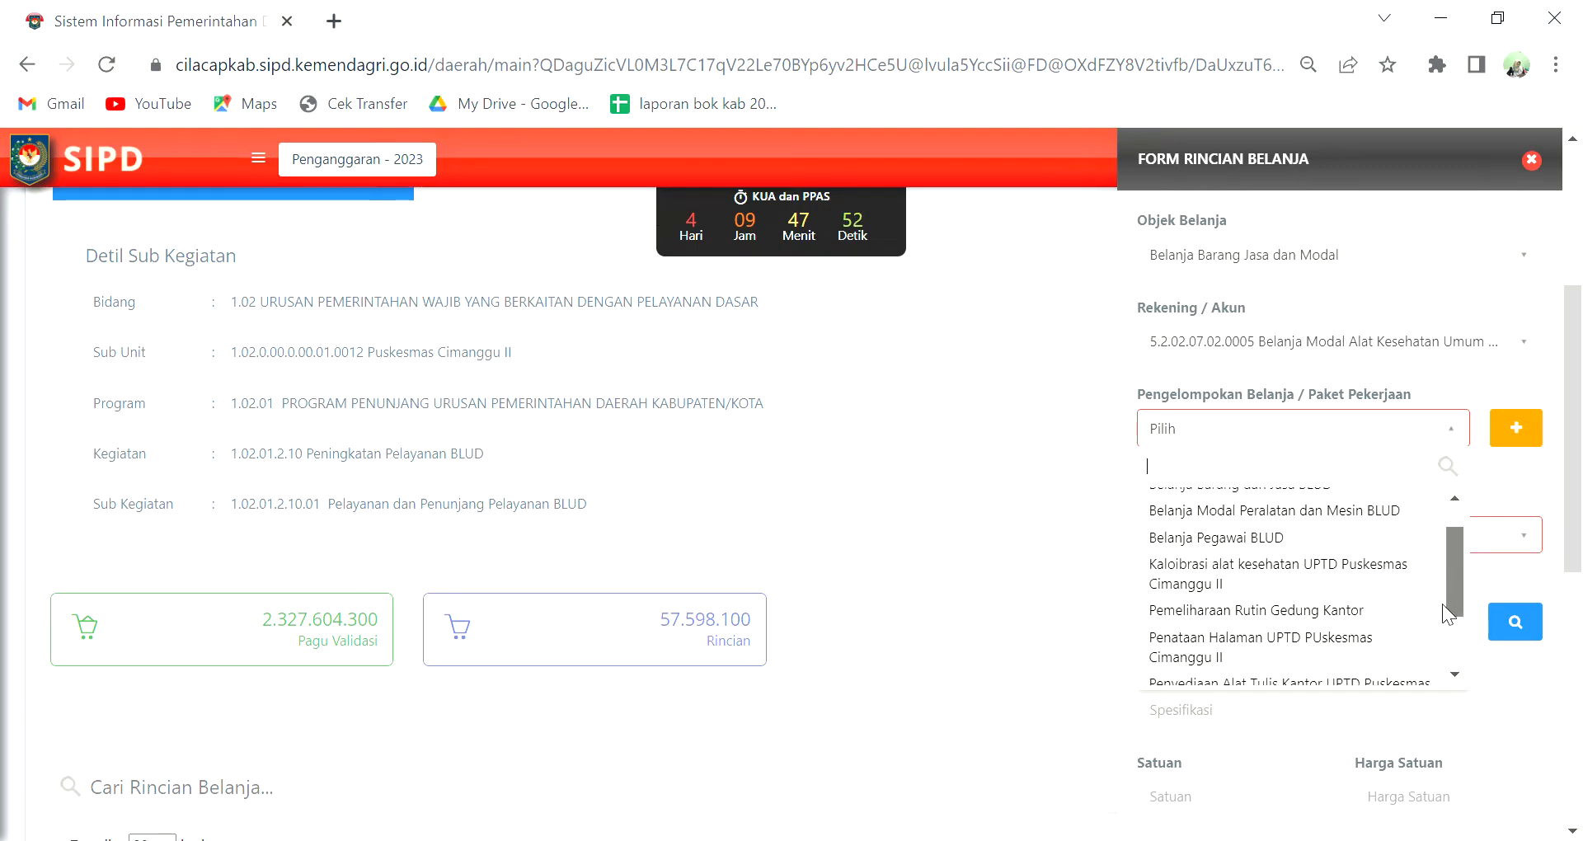
pyautogui.click(1515, 429)
pyautogui.click(1517, 430)
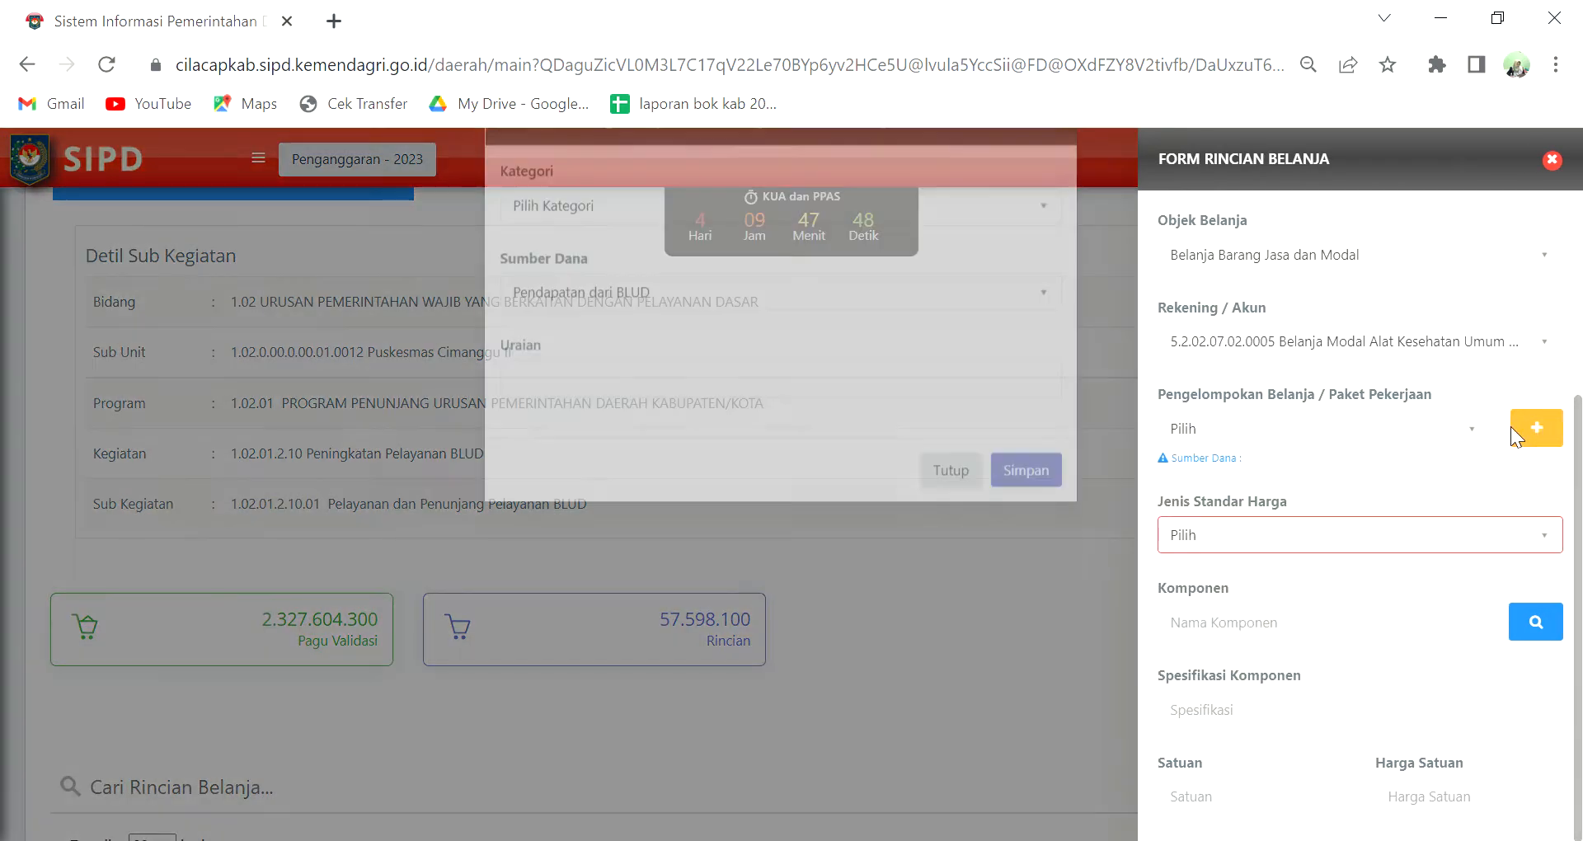
pyautogui.click(654, 274)
pyautogui.click(657, 369)
pyautogui.click(668, 363)
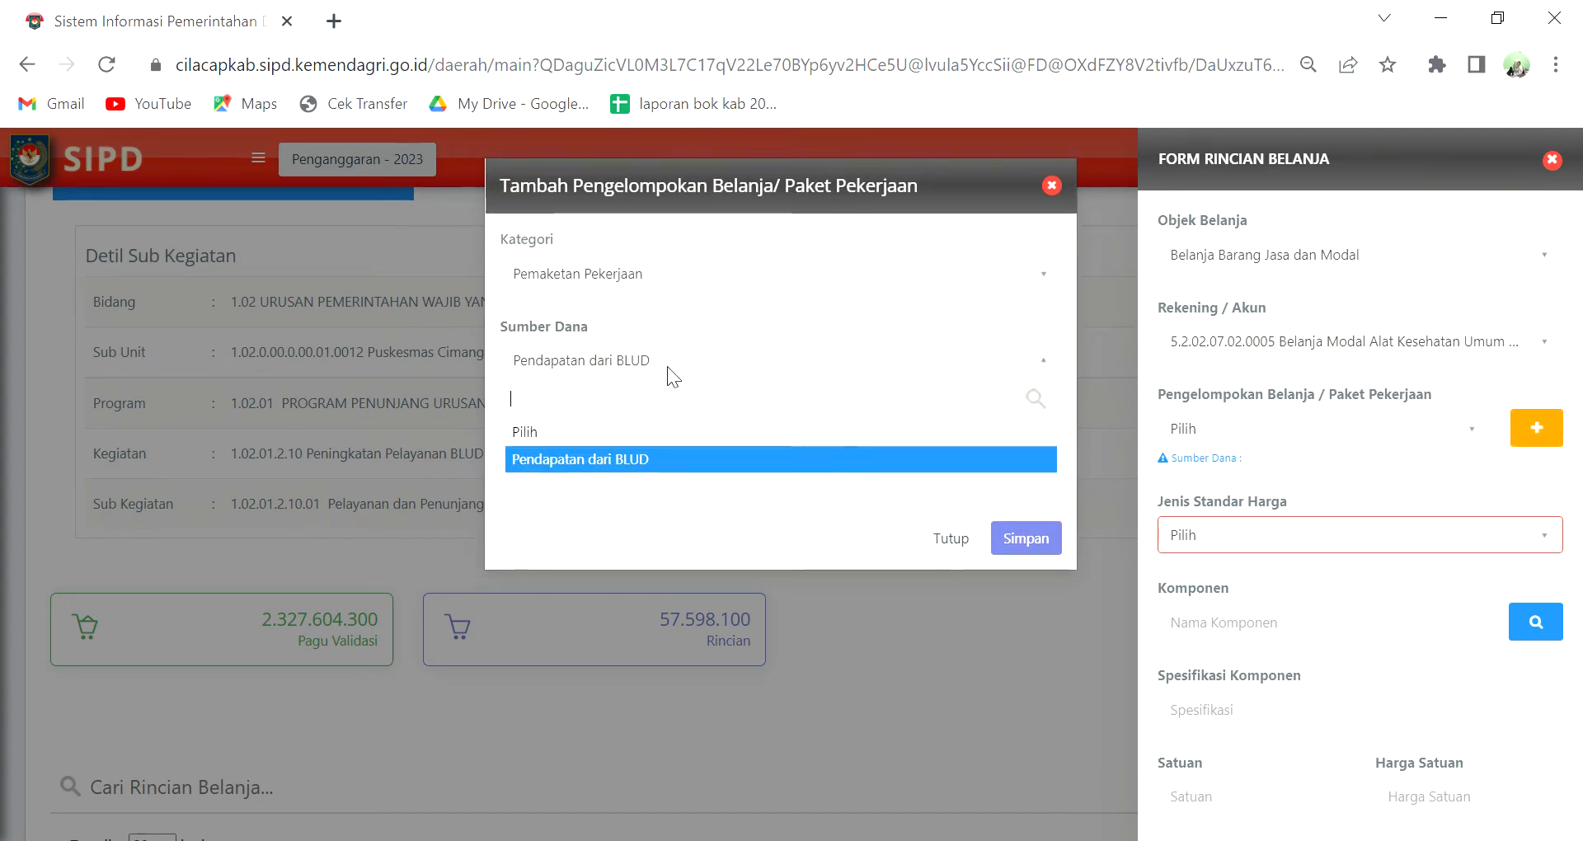
pyautogui.click(691, 460)
pyautogui.click(692, 471)
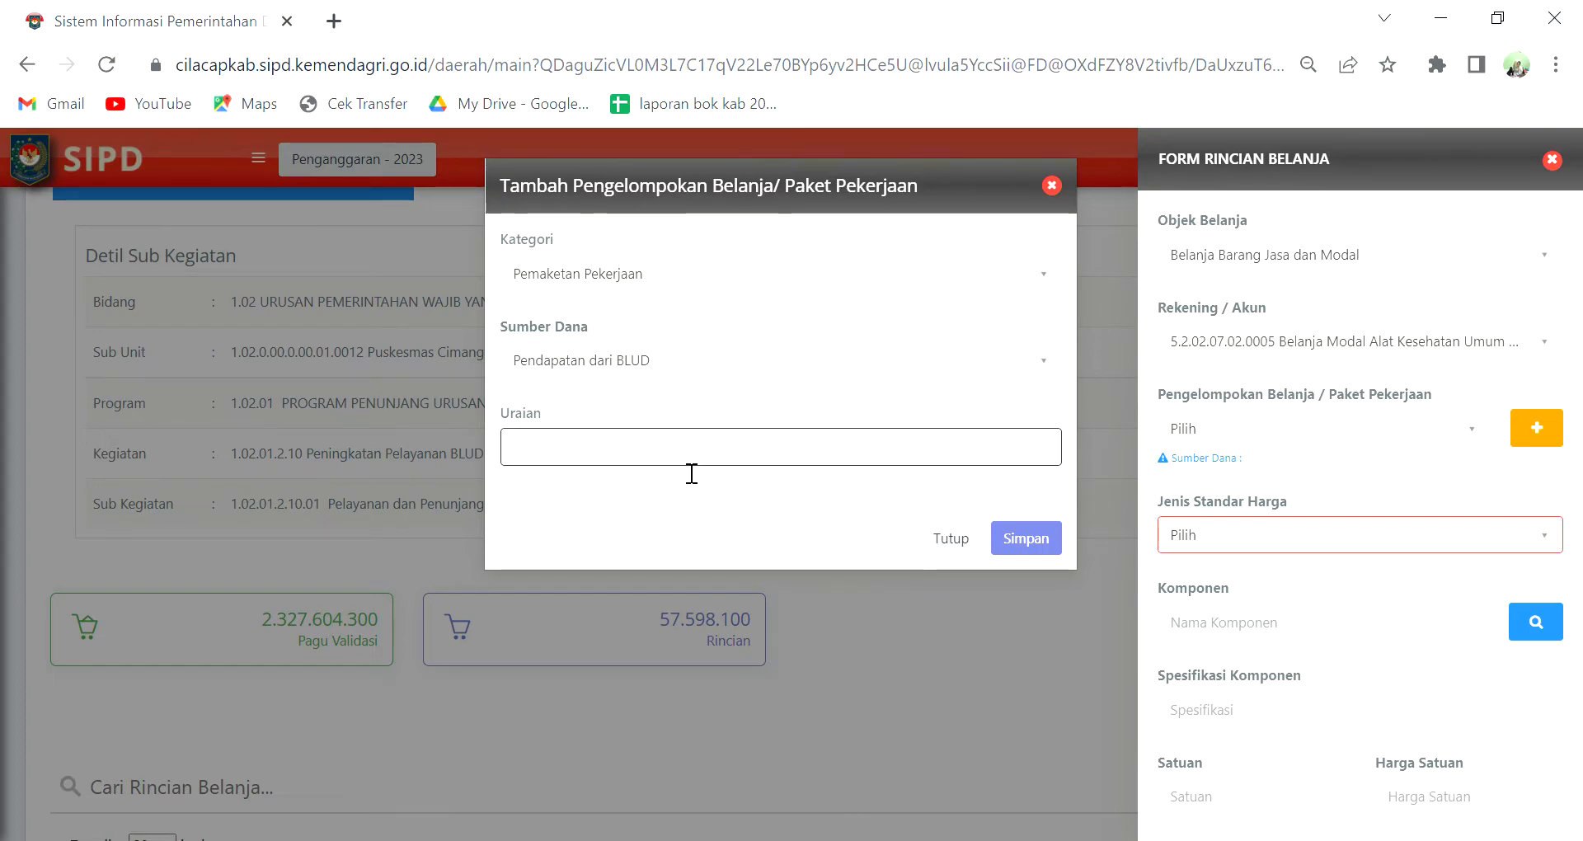
# Describe the new grouping as "Penyediaan Alat KEsehatan UPTD Puskesmas" and save it
pyautogui.write('PEnyediaan Alata kEsehatan')
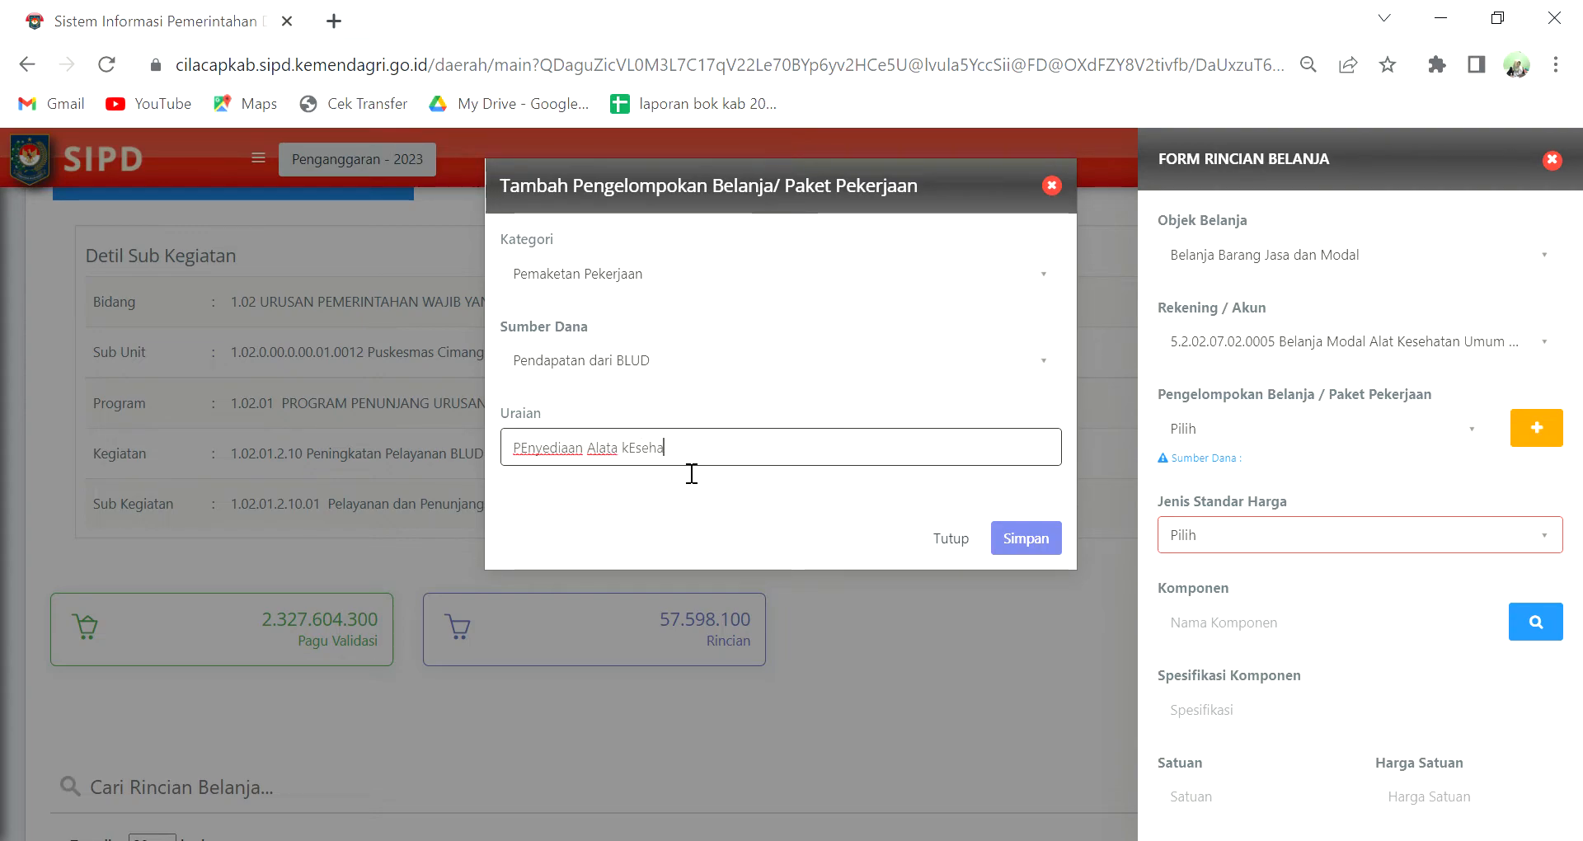
pyautogui.press('BackSpace')
pyautogui.press('BackSpace')
pyautogui.press('BackSpace')
pyautogui.press('BackSpace')
pyautogui.press('BackSpace')
pyautogui.press('BackSpace')
pyautogui.press('BackSpace')
pyautogui.press('BackSpace')
pyautogui.press('BackSpace')
pyautogui.press('BackSpace')
pyautogui.press('BackSpace')
pyautogui.press('BackSpace')
pyautogui.press('BackSpace')
pyautogui.press('BackSpace')
pyautogui.press('BackSpace')
pyautogui.press('BackSpace')
pyautogui.press('BackSpace')
pyautogui.press('BackSpace')
pyautogui.press('BackSpace')
pyautogui.press('BackSpace')
pyautogui.write('Penyediaan Alat KEsehatan UPTD Puskesmas')
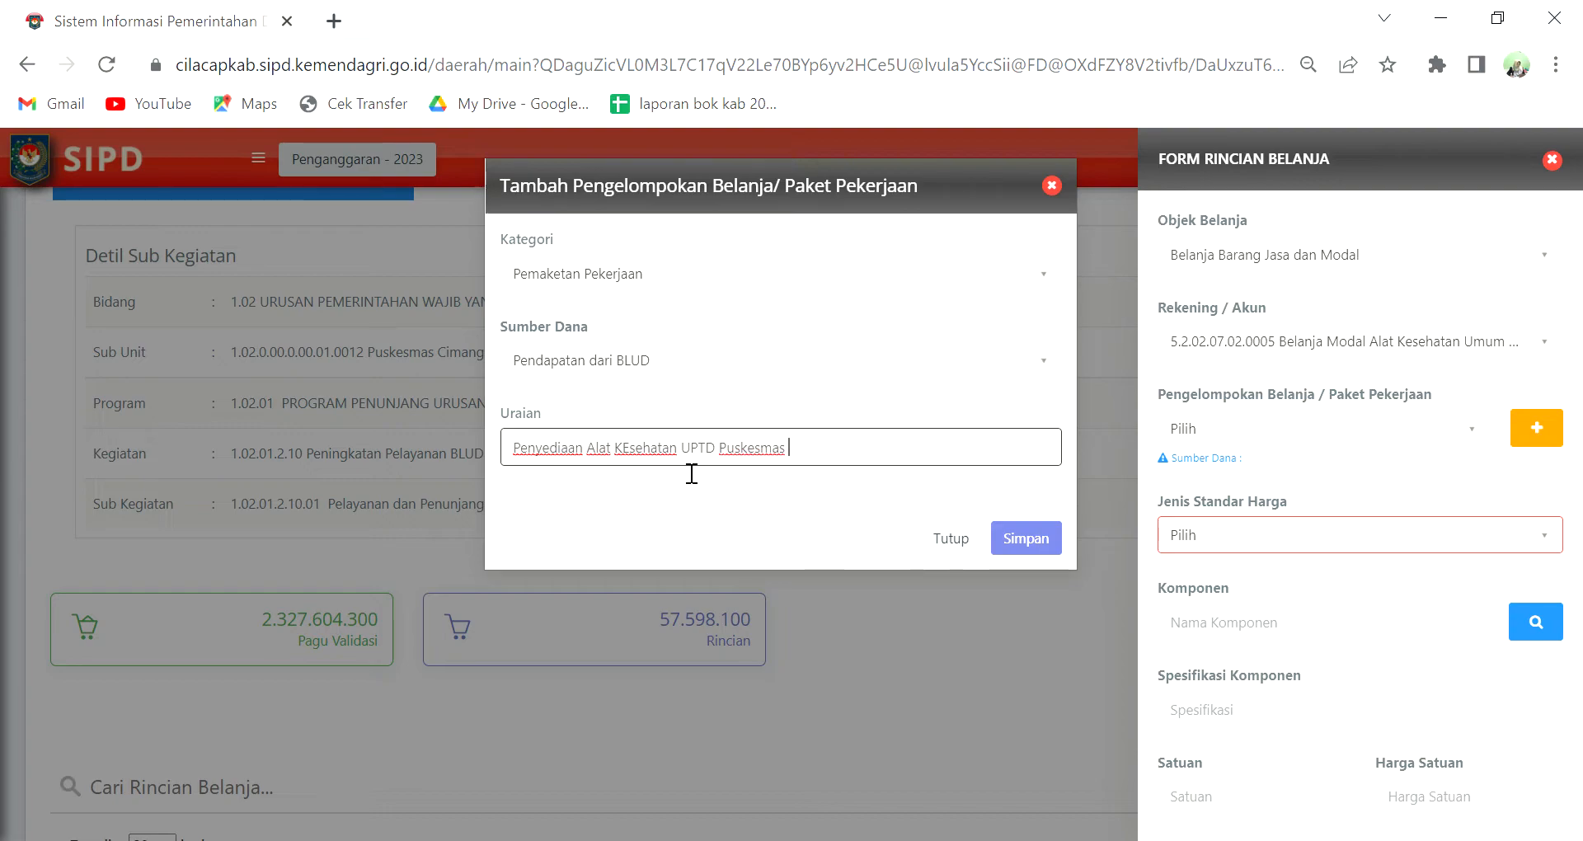
pyautogui.click(1053, 535)
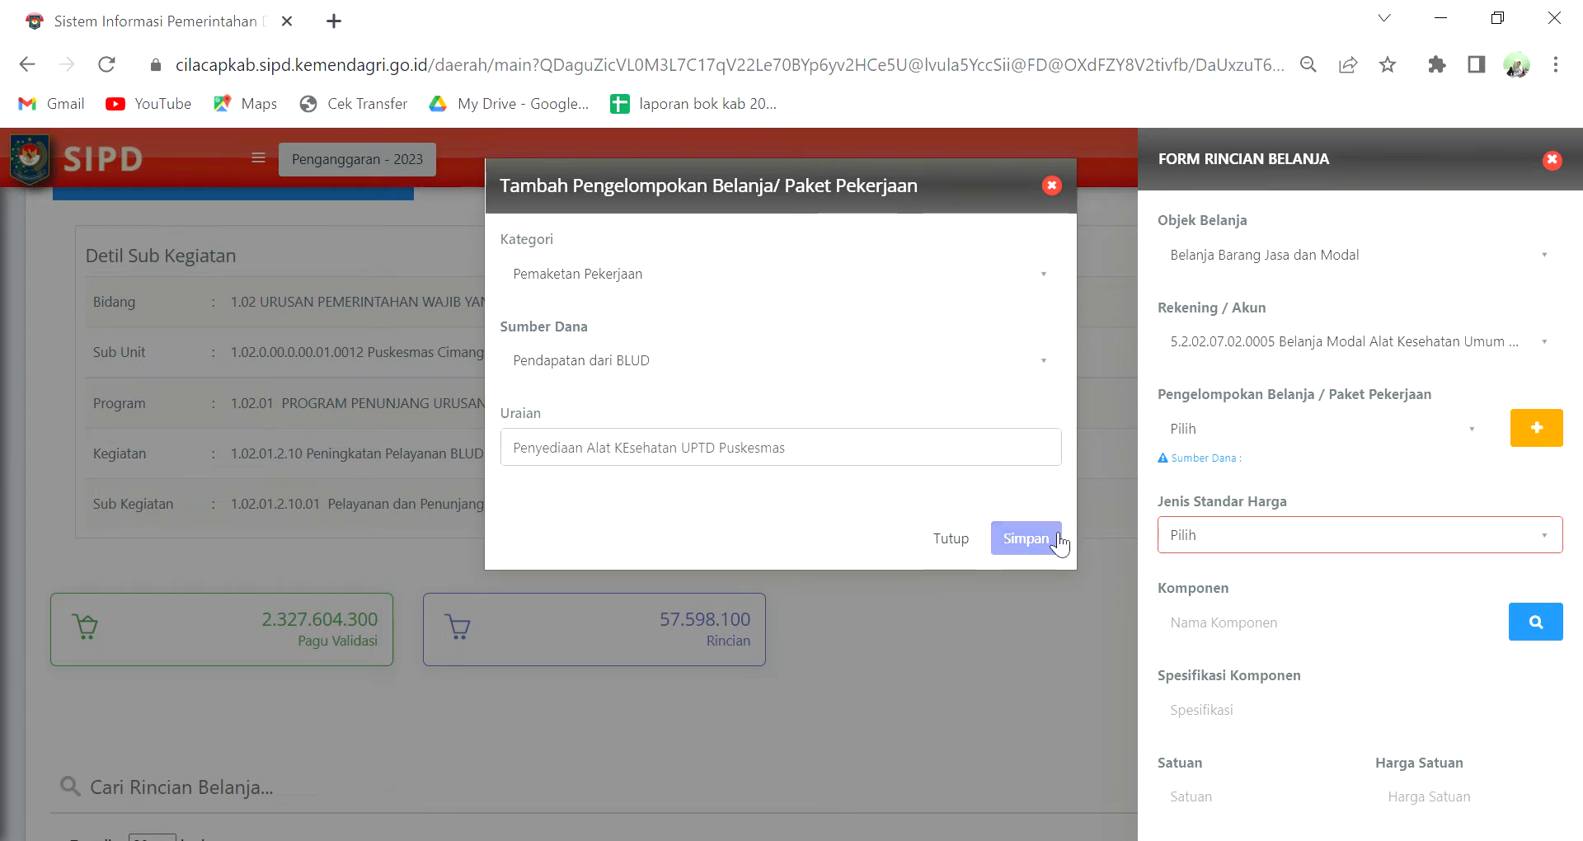
# Set Jenis Standar Harga to SSH and choose the Omron Tensi meter digital as the component
pyautogui.click(1407, 534)
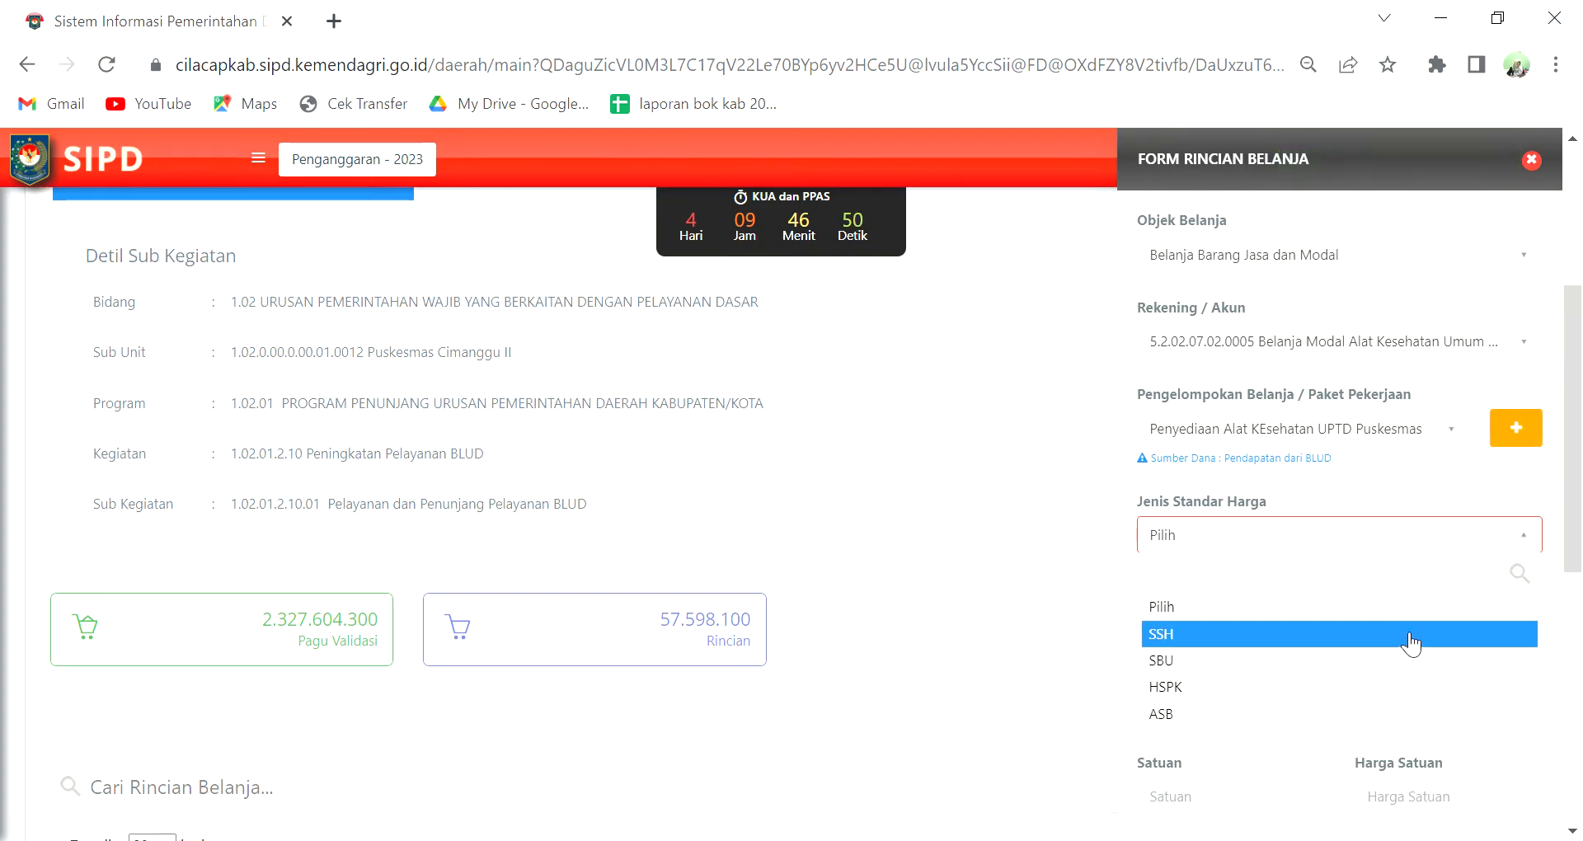
pyautogui.click(1408, 643)
pyautogui.click(1514, 624)
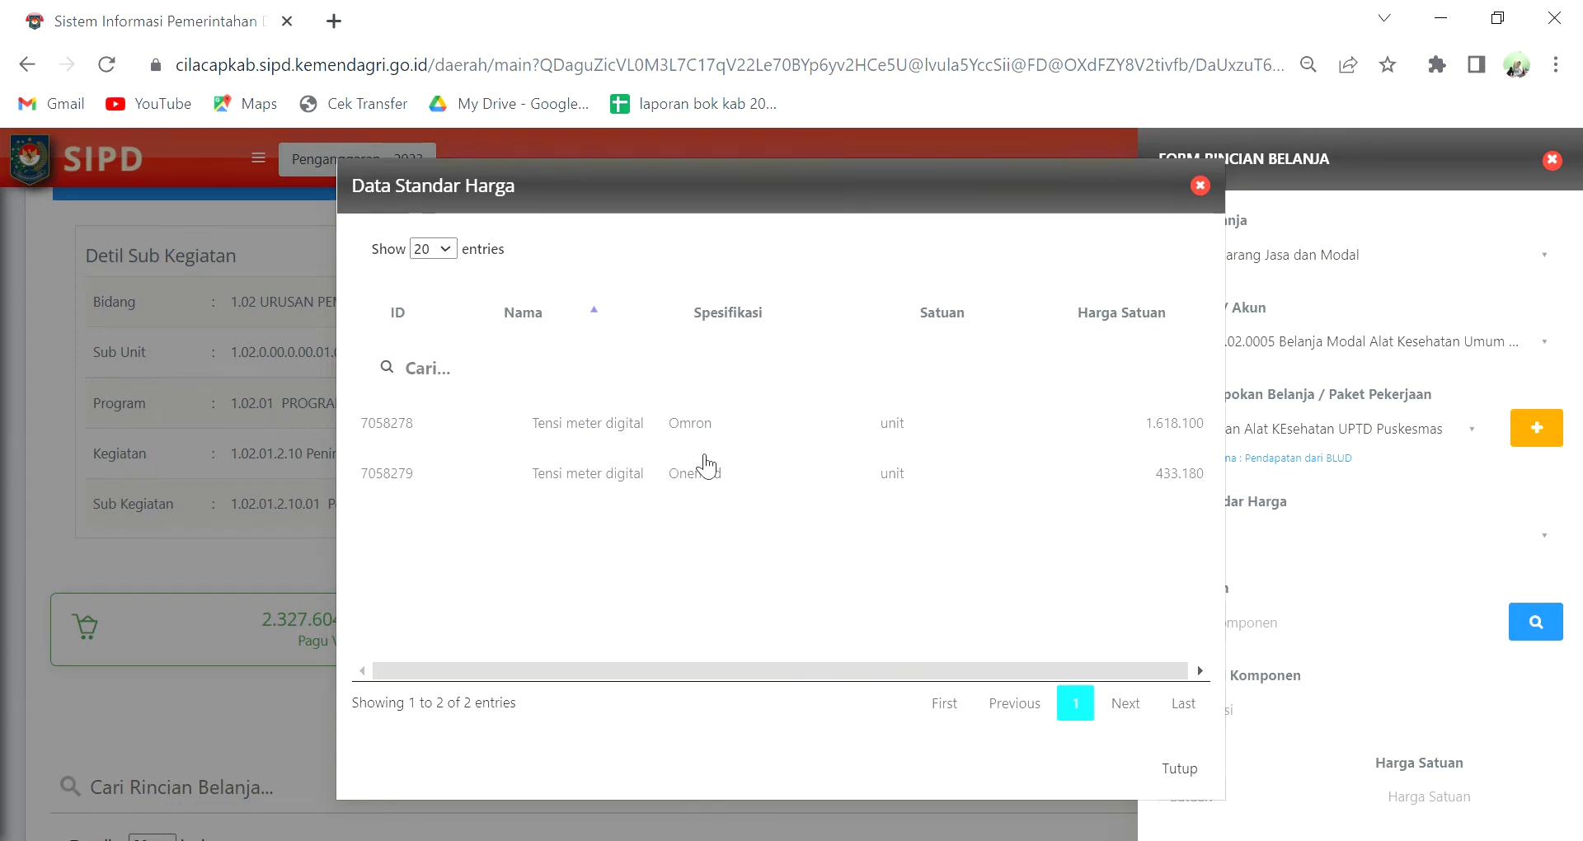
pyautogui.click(614, 430)
# Set the entry's Keterangan to the existing option Belanja Modal Peralatan dan Mesin BLUD UPTD Puskesmas Cimanggu II
pyautogui.scroll(-6, 1392, 577)
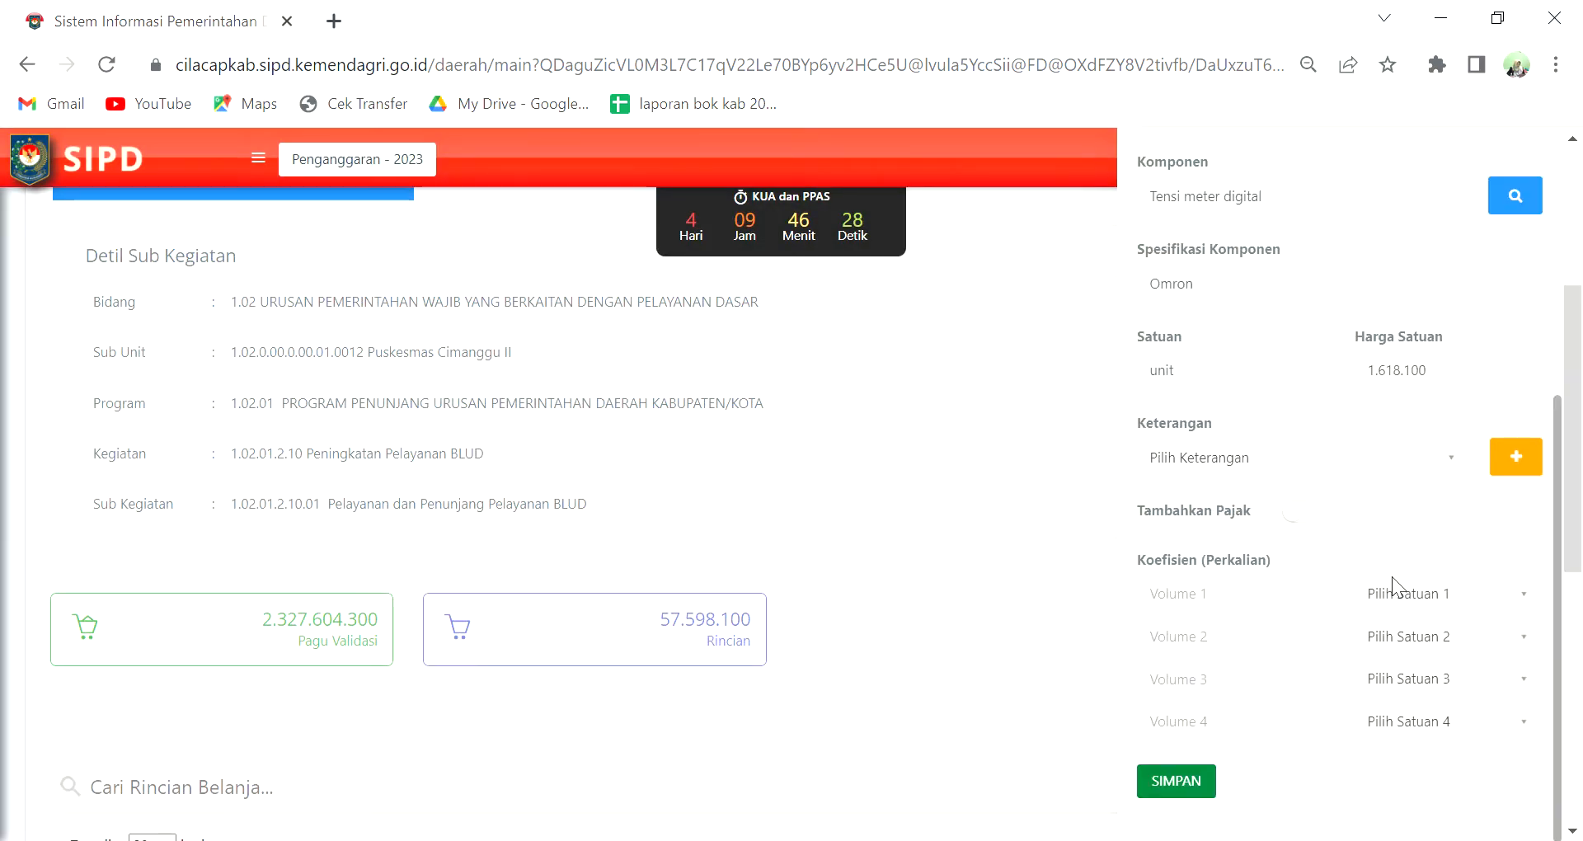
pyautogui.click(1343, 467)
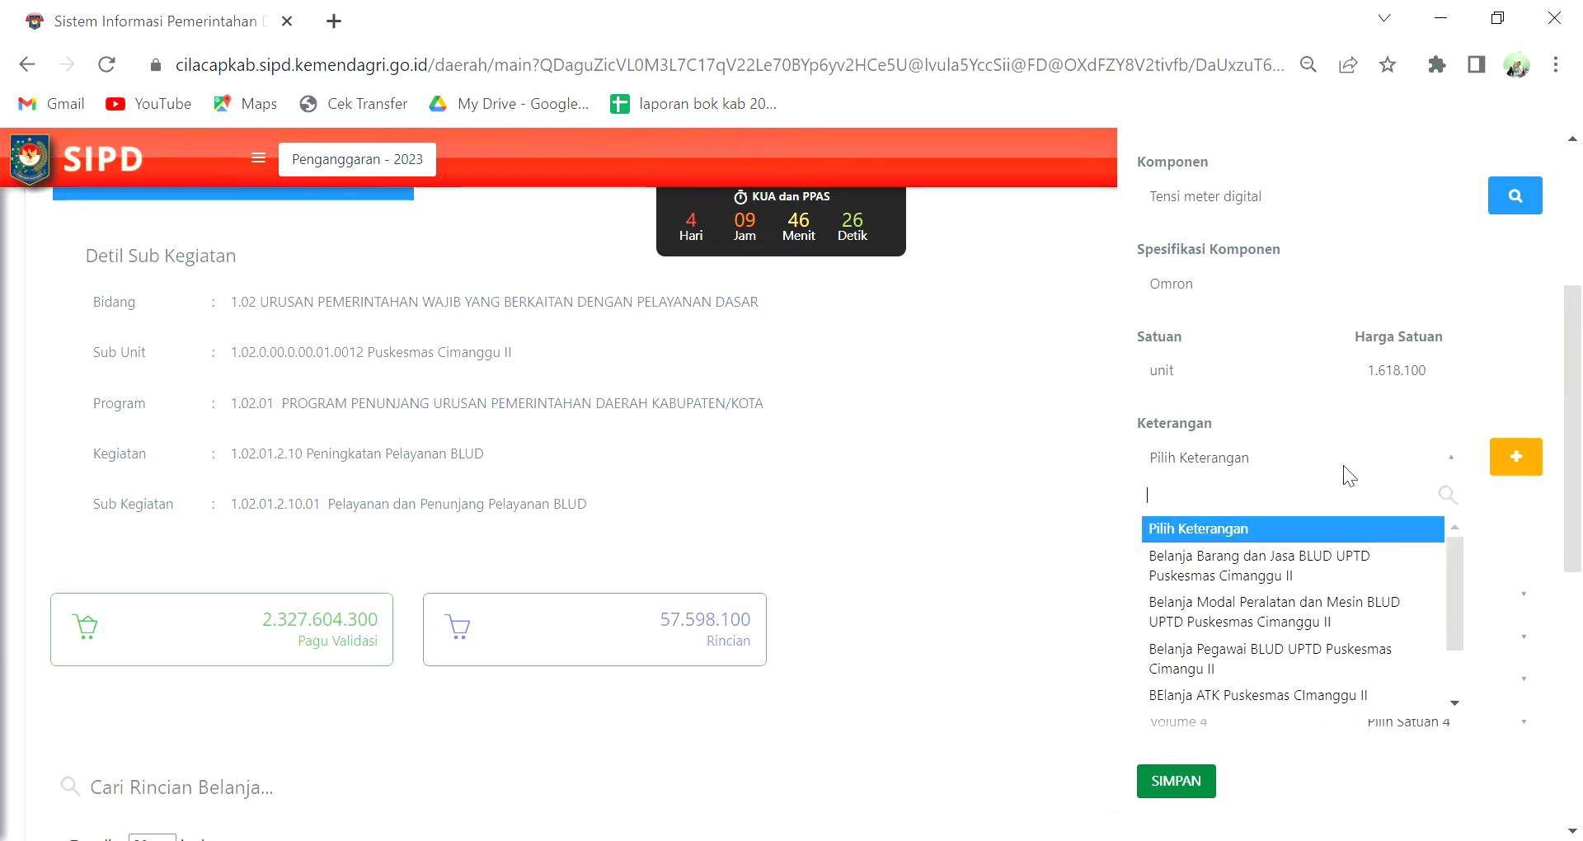
pyautogui.click(1327, 625)
# Enter a first coefficient of 1 Unit for the digital tensi meter and save the expenditure entry
pyautogui.click(1295, 610)
pyautogui.write('25000000')
pyautogui.hotkey('ctrl', 'a')
pyautogui.write('1')
pyautogui.click(1468, 591)
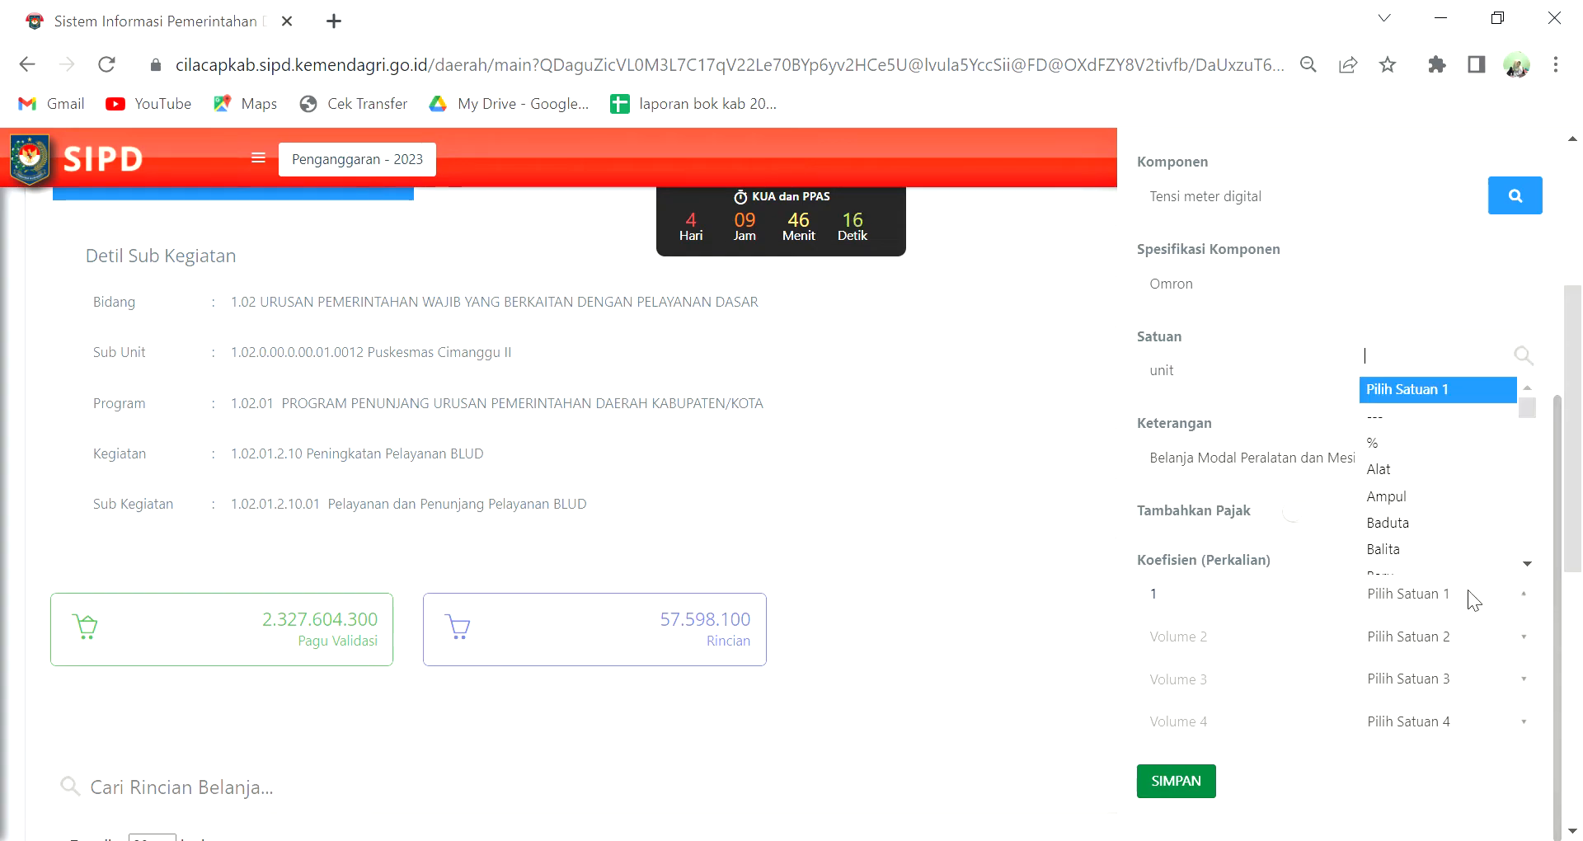
pyautogui.write('unit')
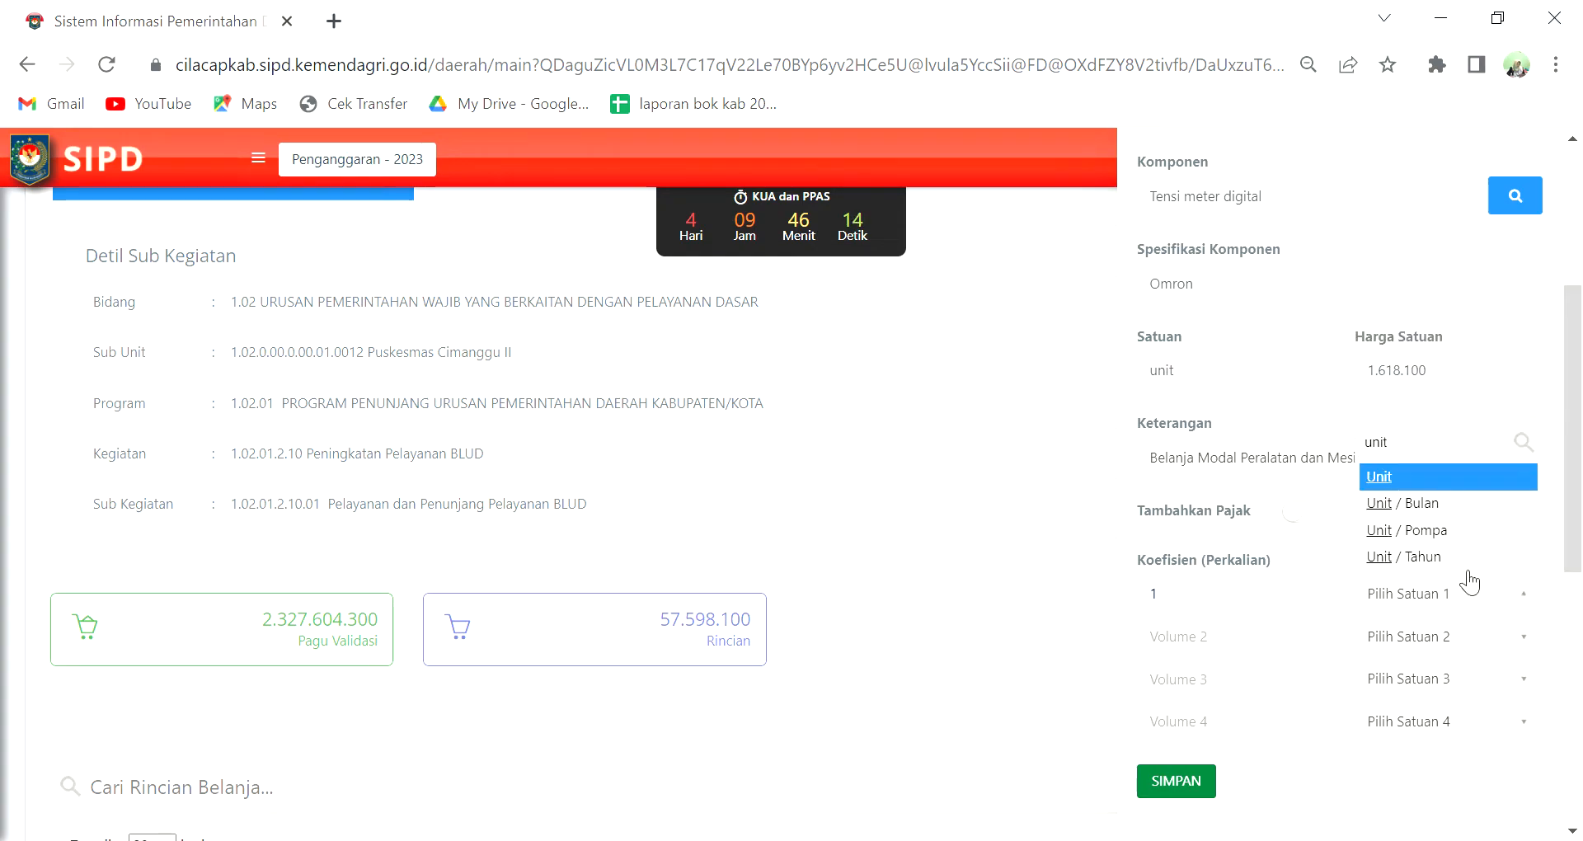
pyautogui.click(1397, 479)
pyautogui.click(1203, 784)
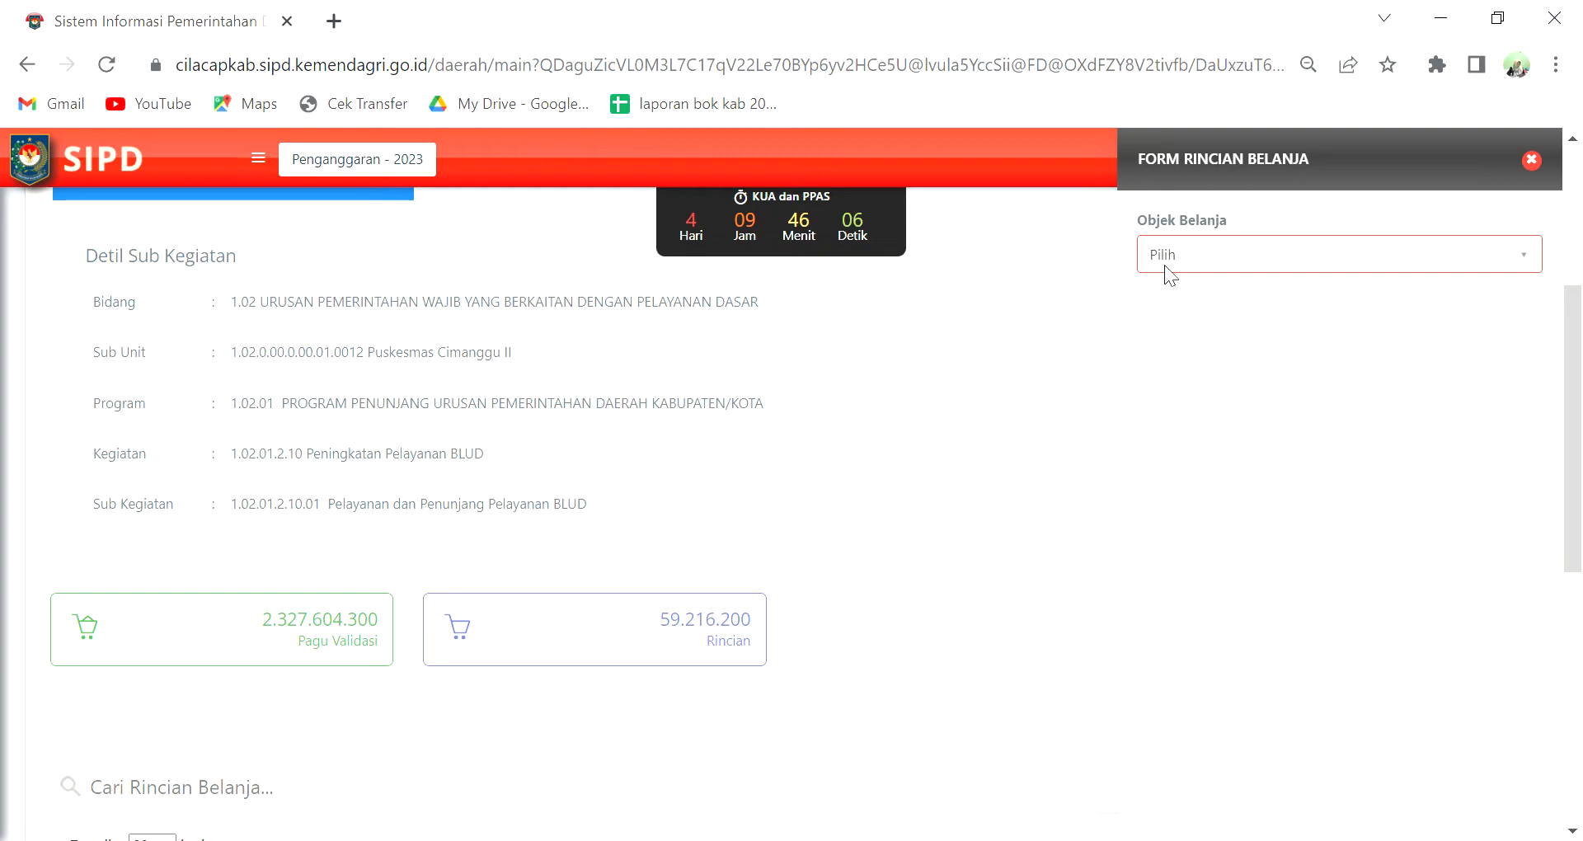
# Set Objek Belanja to Belanja Barang Jasa dan Modal and choose account 5.1.02.03.03.0001 for office building maintenance, searching for "pemeliharaan bang"
pyautogui.click(1205, 259)
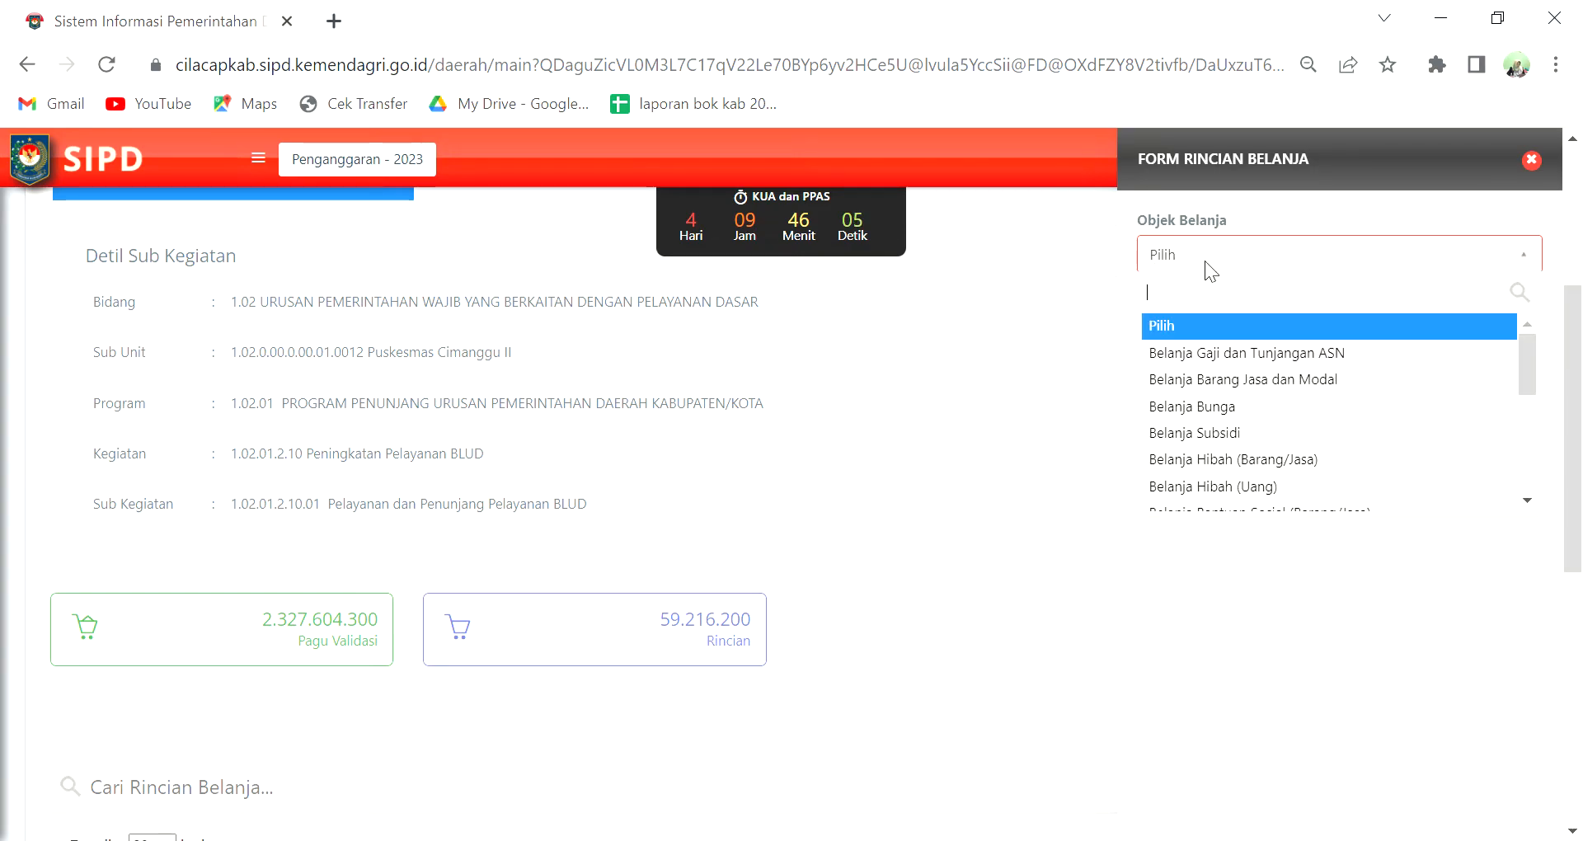
pyautogui.click(1252, 379)
pyautogui.click(1258, 344)
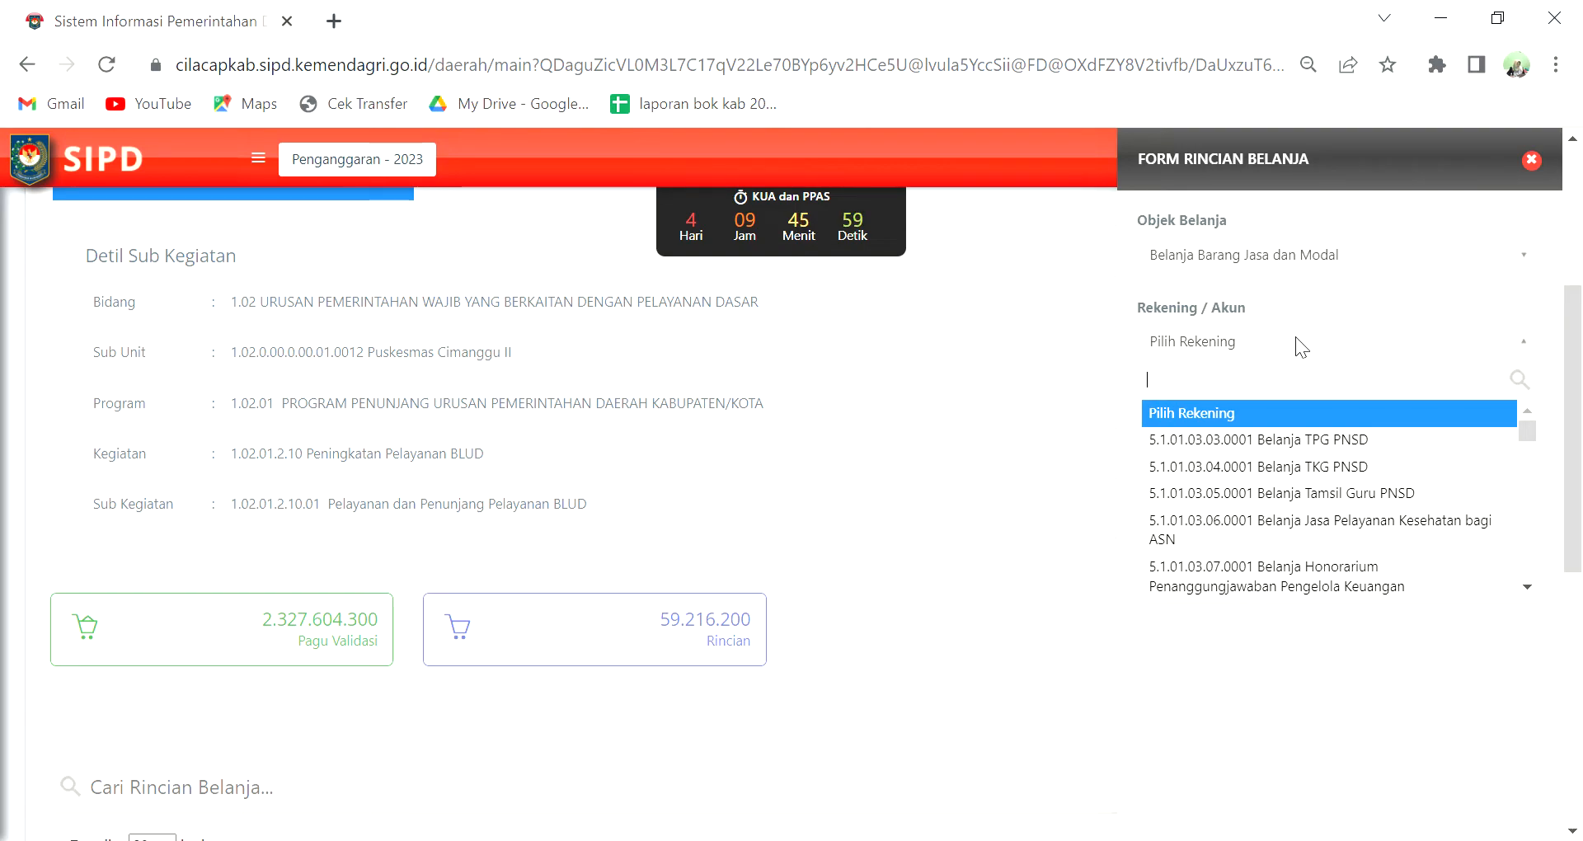
pyautogui.write('pemelih')
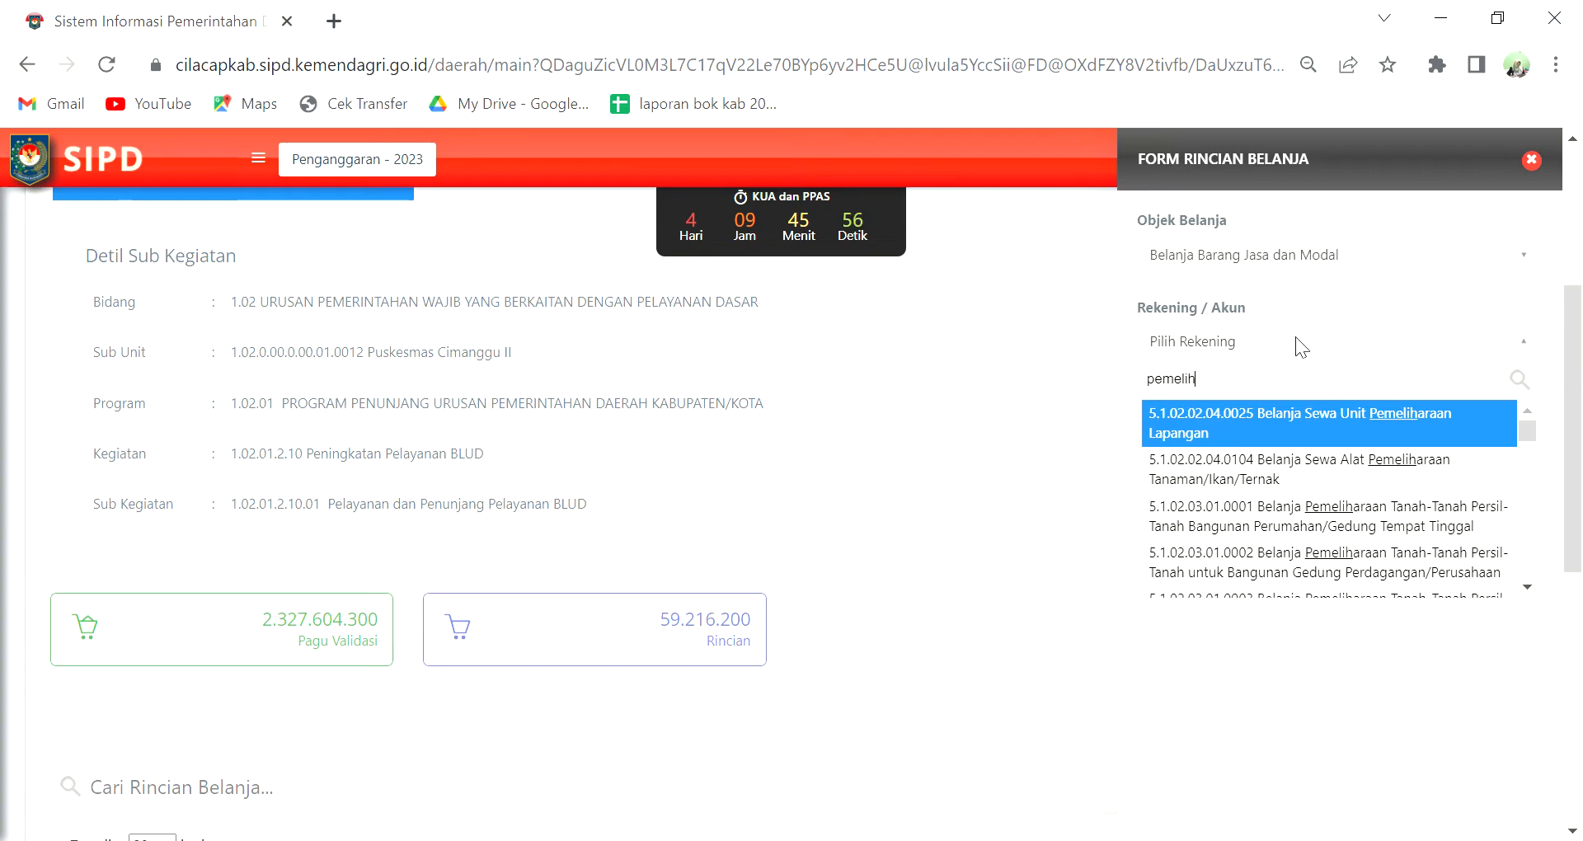
pyautogui.write('arran ge')
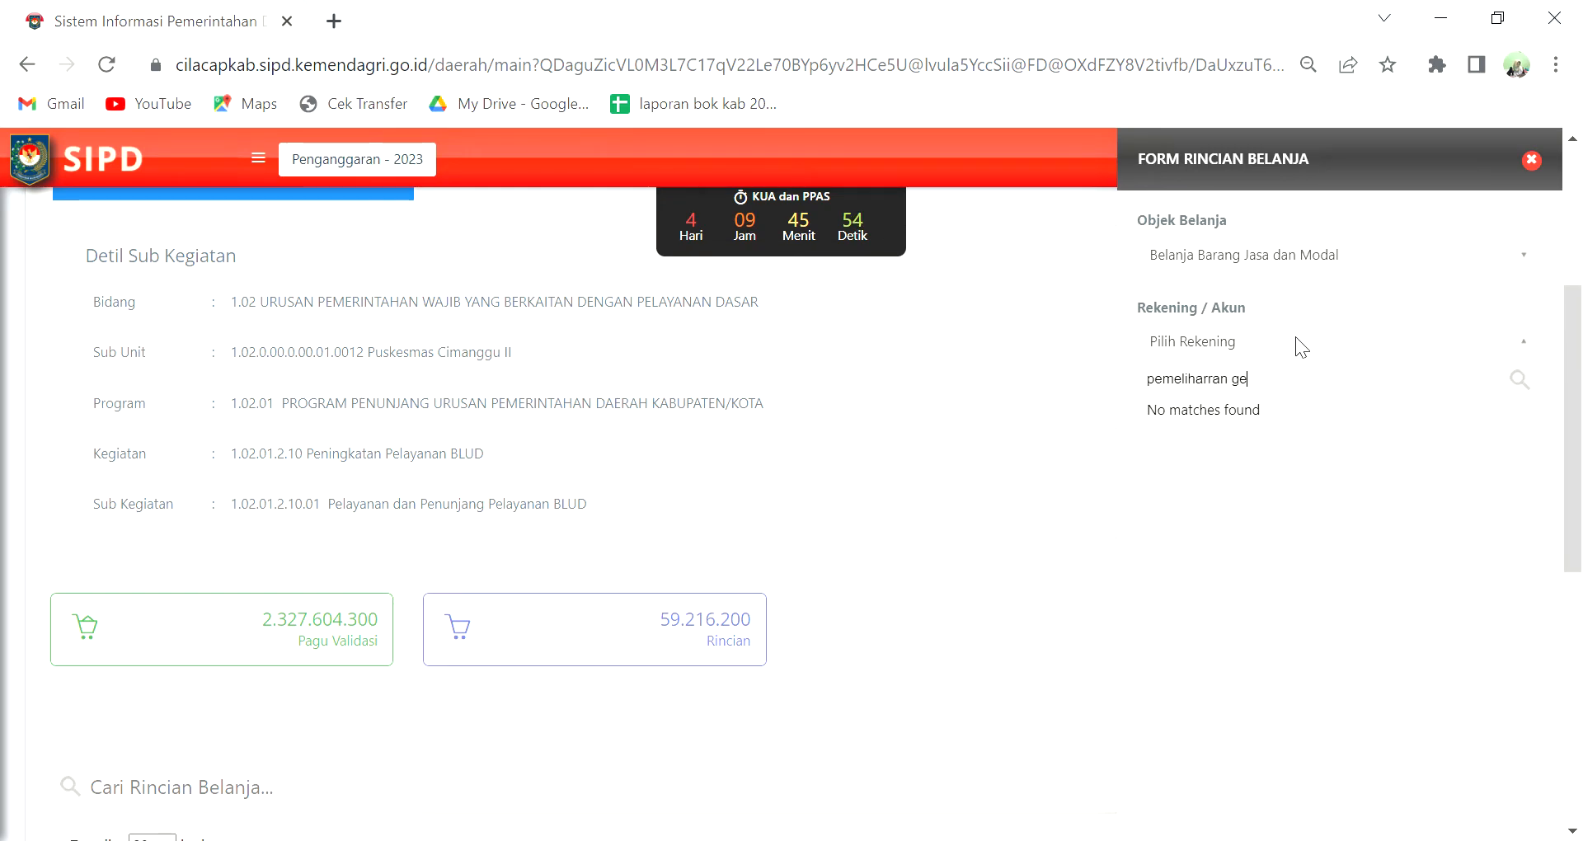
pyautogui.write('dun')
pyautogui.press('BackSpace')
pyautogui.press('BackSpace')
pyautogui.press('BackSpace')
pyautogui.press('BackSpace')
pyautogui.press('BackSpace')
pyautogui.press('BackSpace')
pyautogui.press('BackSpace')
pyautogui.press('BackSpace')
pyautogui.press('BackSpace')
pyautogui.write('a')
pyautogui.press('BackSpace')
pyautogui.press('BackSpace')
pyautogui.press('BackSpace')
pyautogui.write('a')
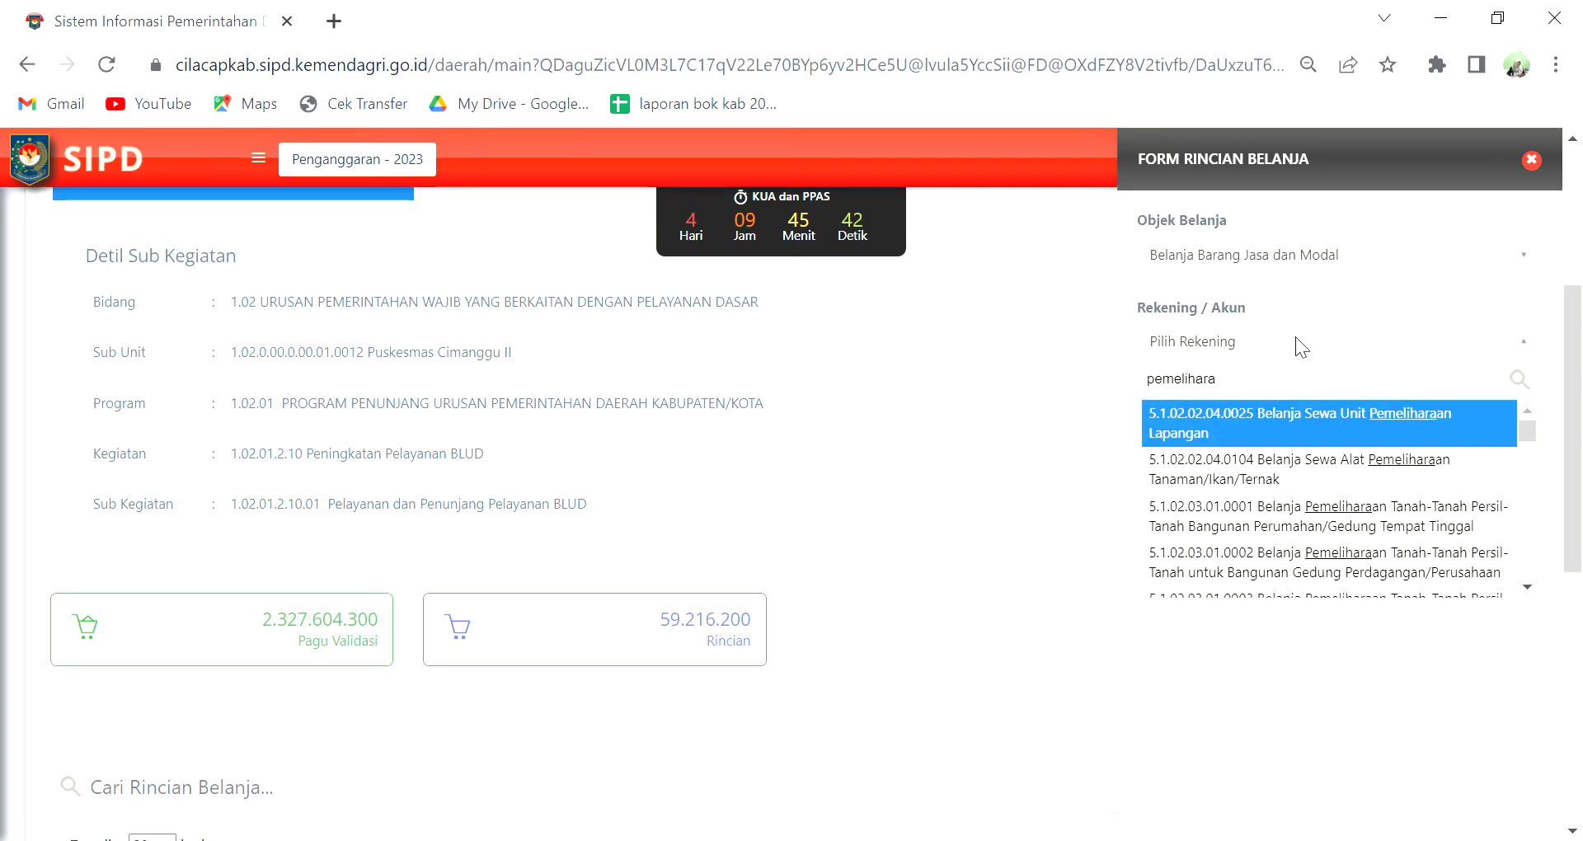
pyautogui.write('an ge')
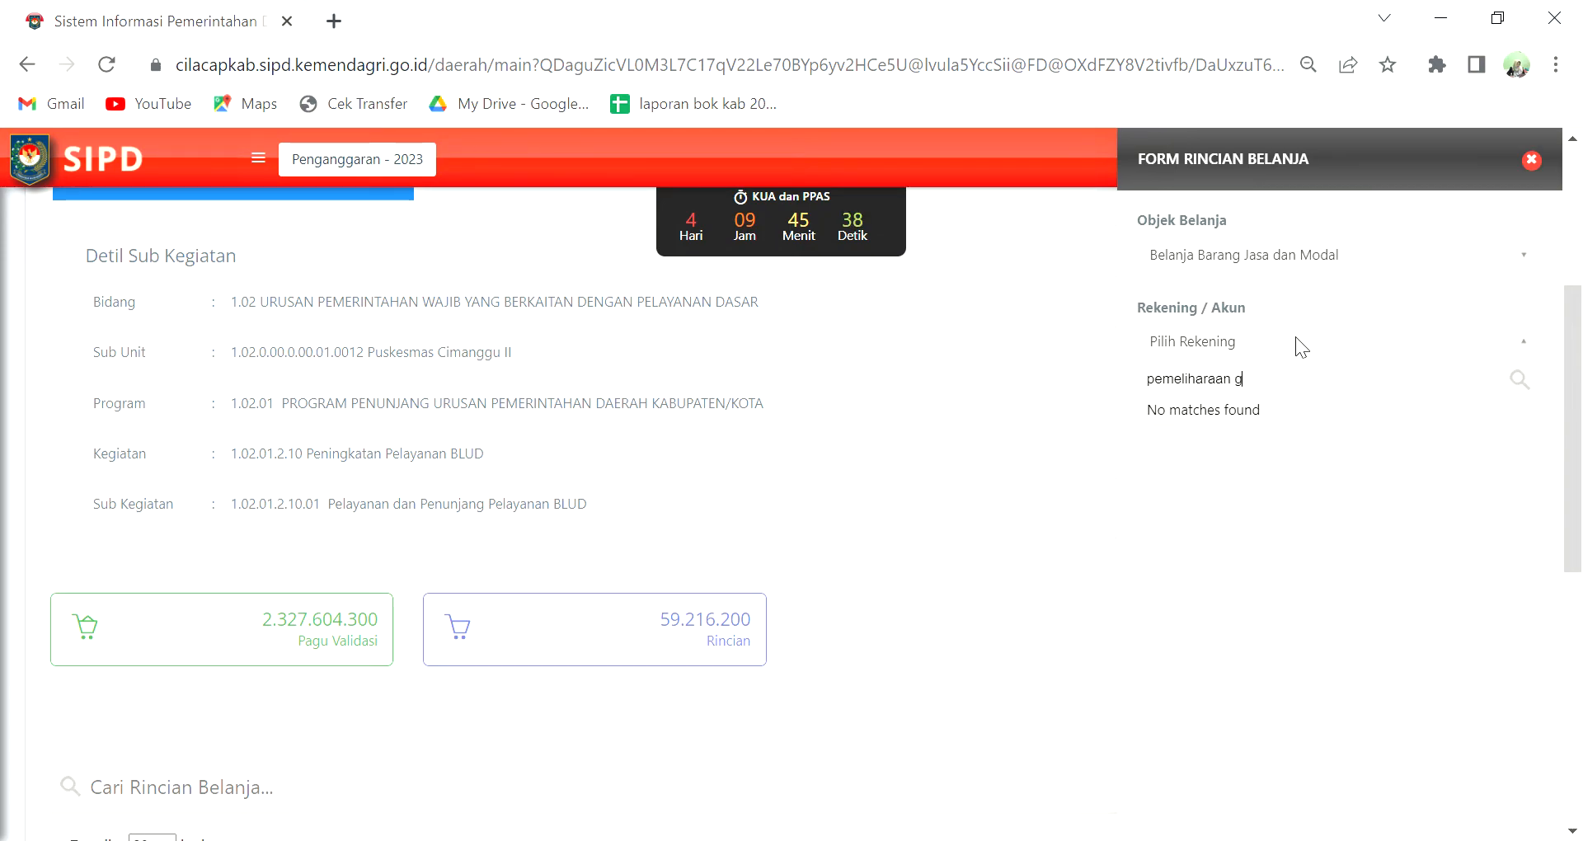
pyautogui.press('BackSpace')
pyautogui.write('bang')
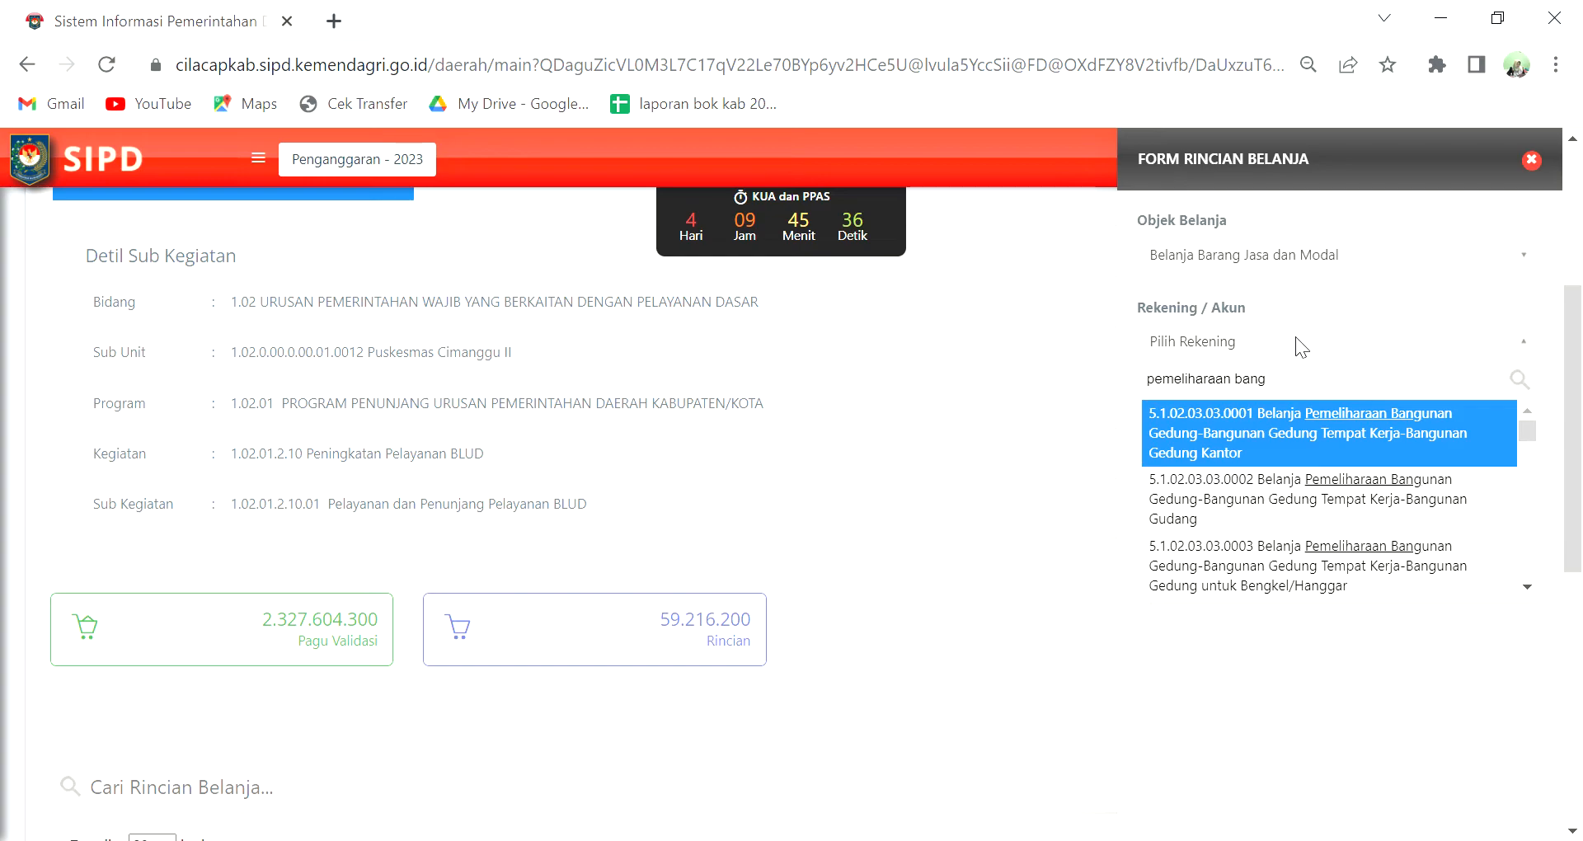
pyautogui.click(1383, 446)
# Assign the building maintenance entry to the existing grouping Pemeliharaan Rutin Gedung Kantor
pyautogui.click(1373, 433)
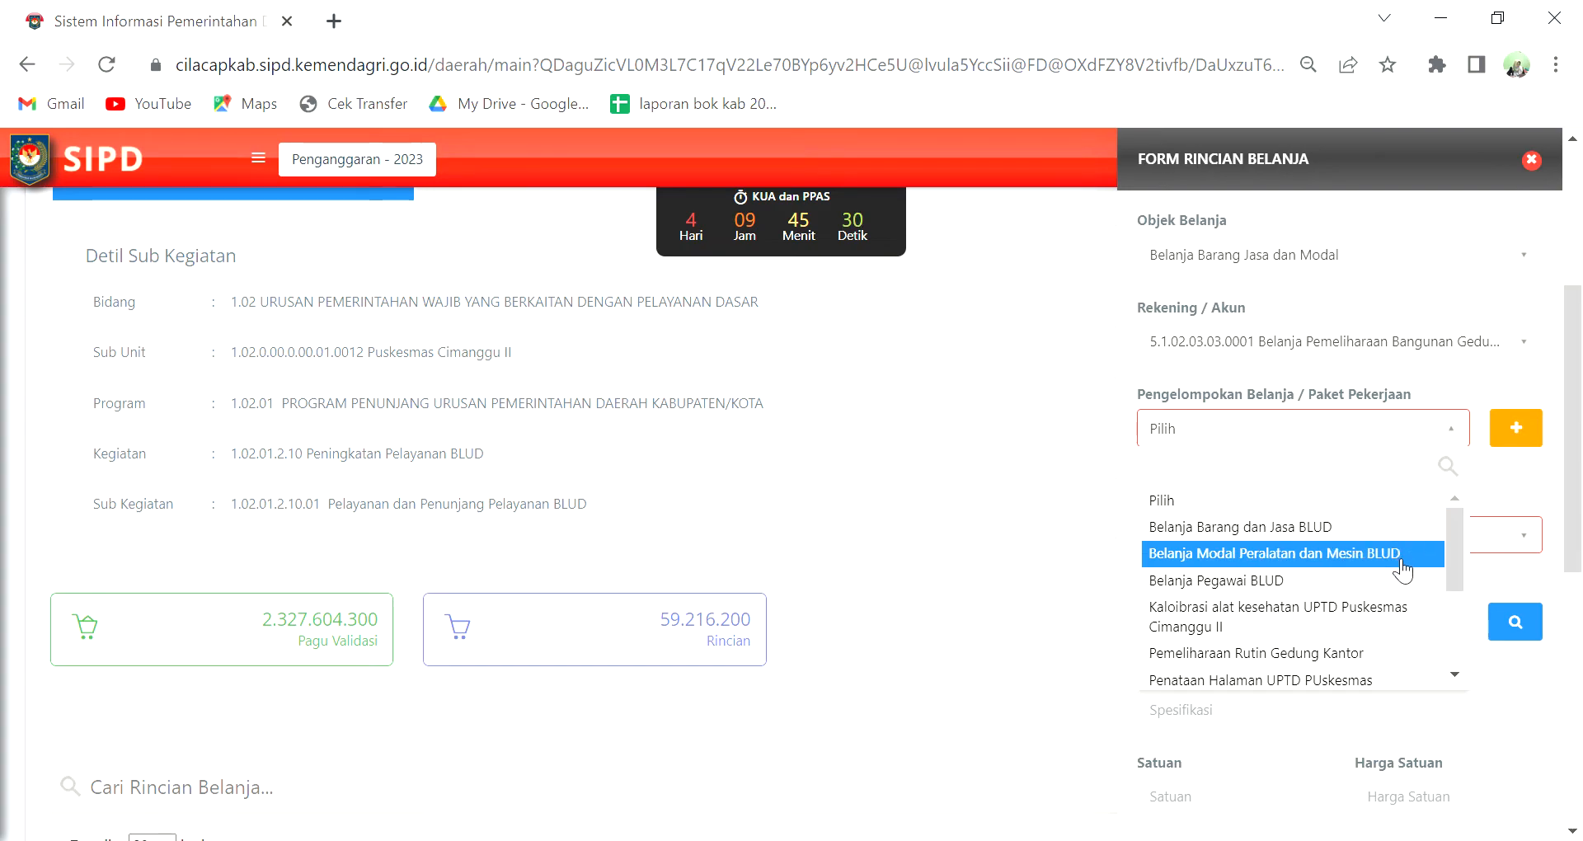
pyautogui.moveTo(1456, 567); pyautogui.dragTo(1444, 612)
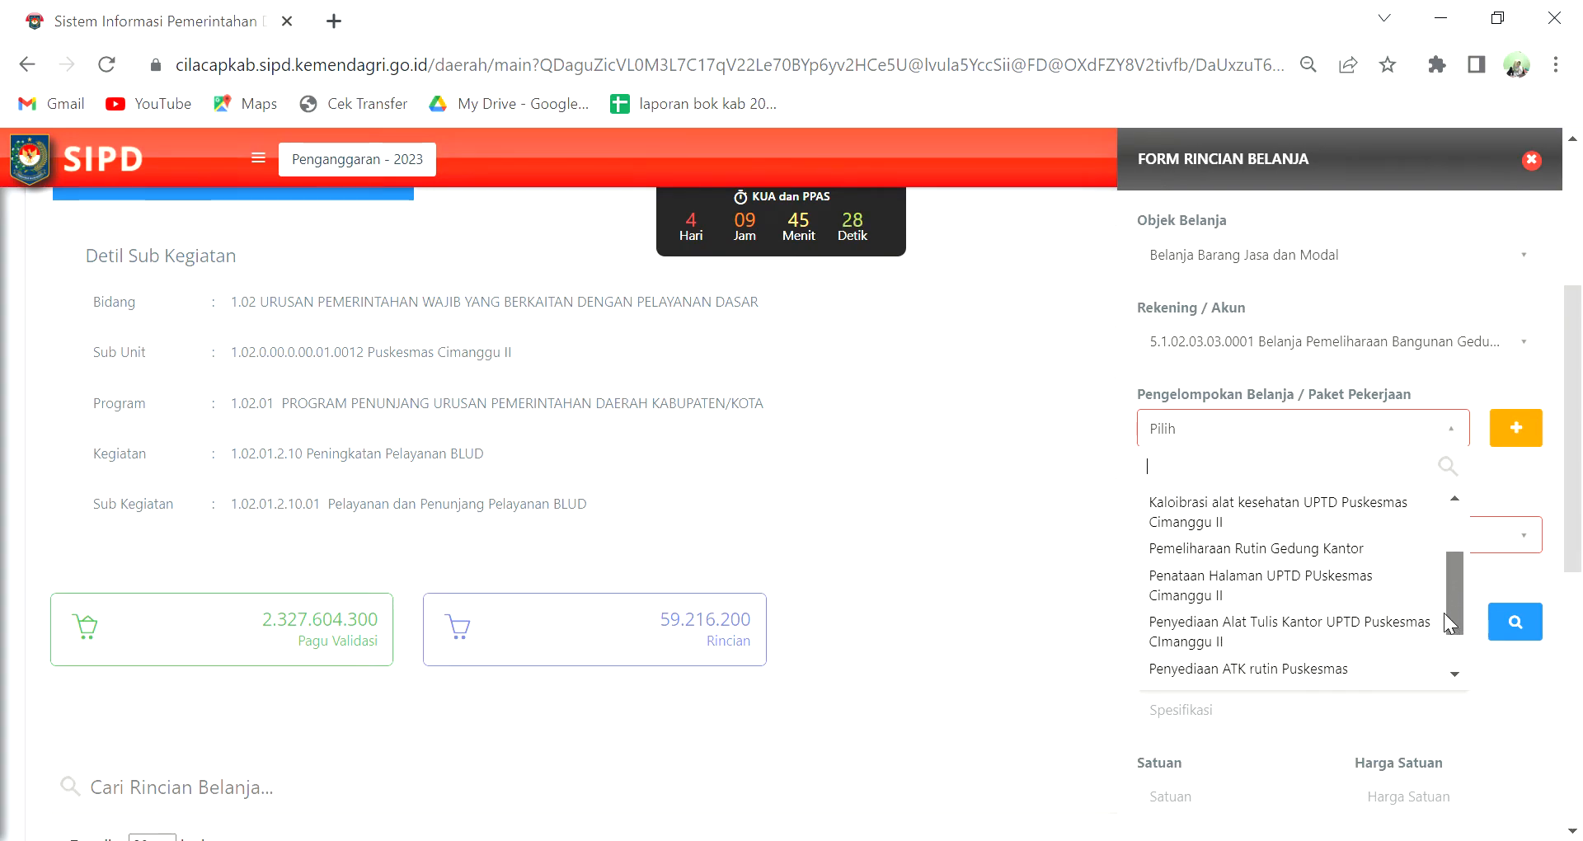
pyautogui.click(1378, 553)
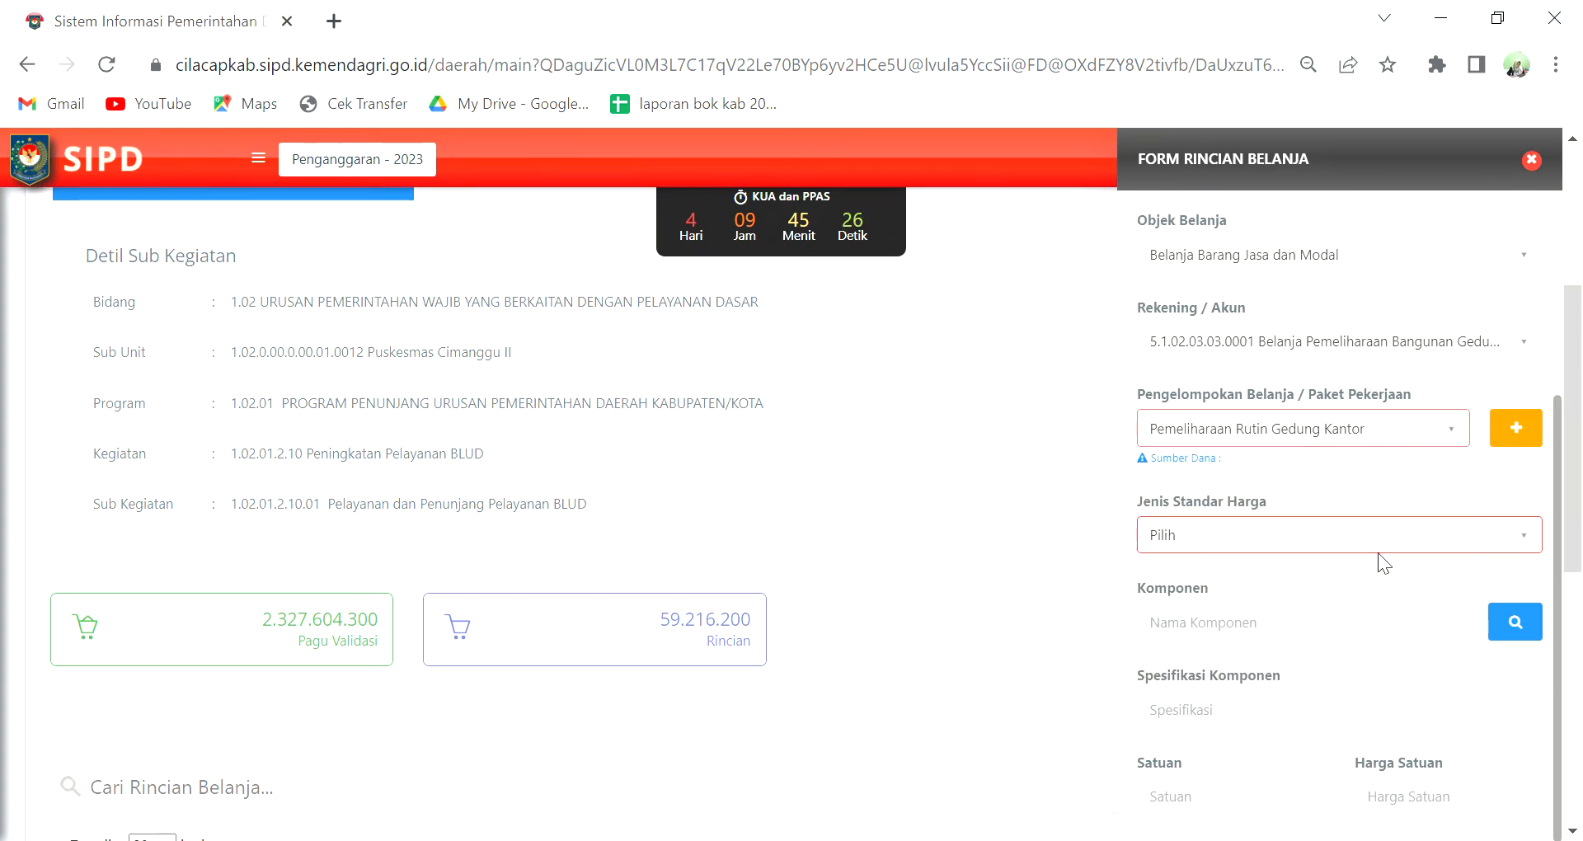
pyautogui.click(1383, 533)
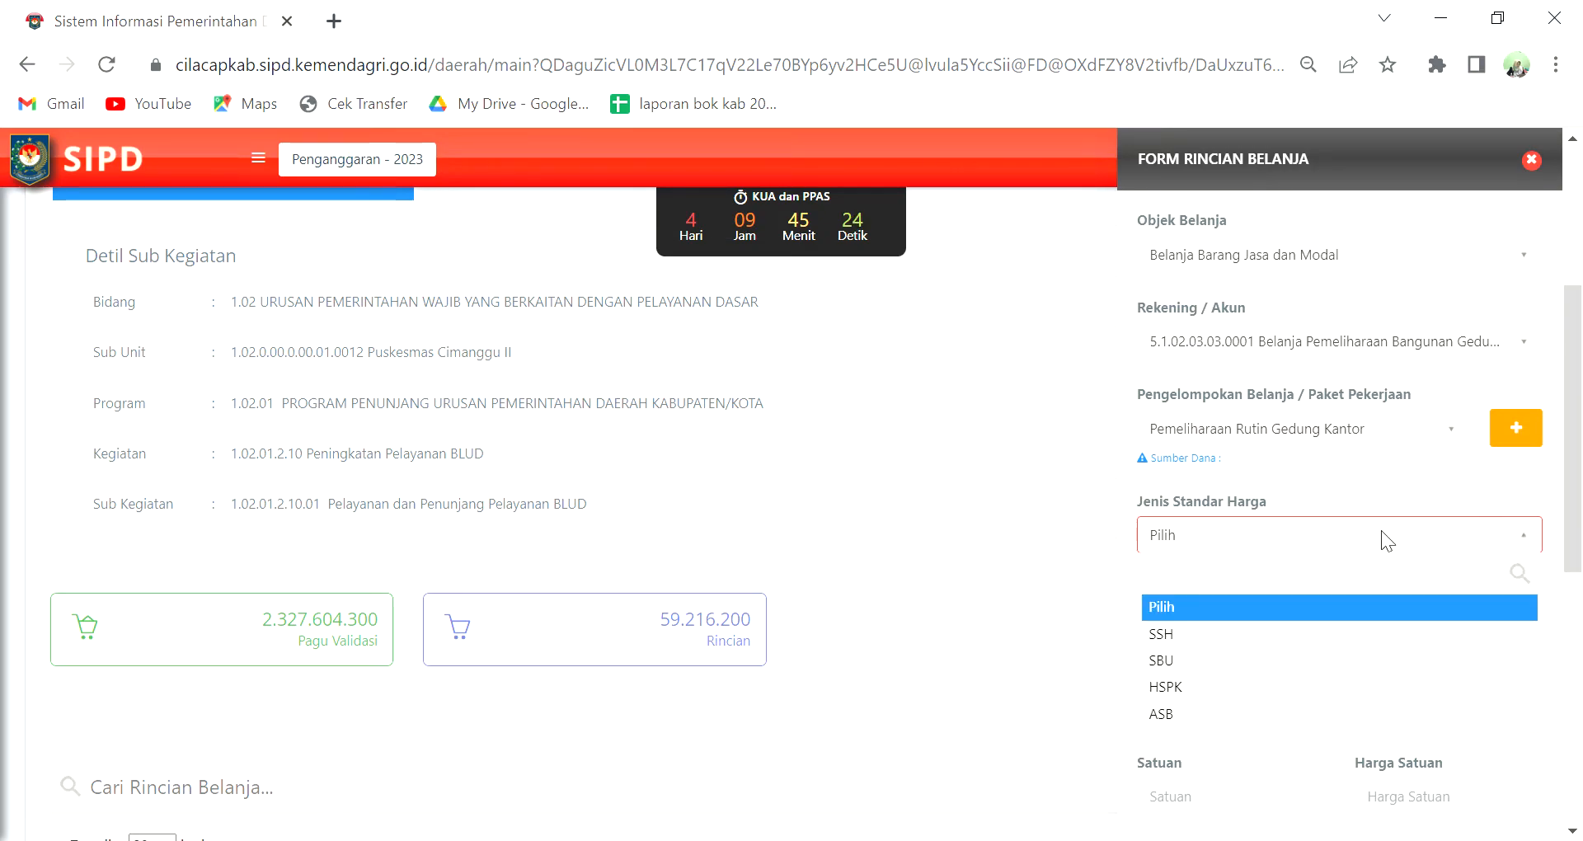
pyautogui.click(1515, 427)
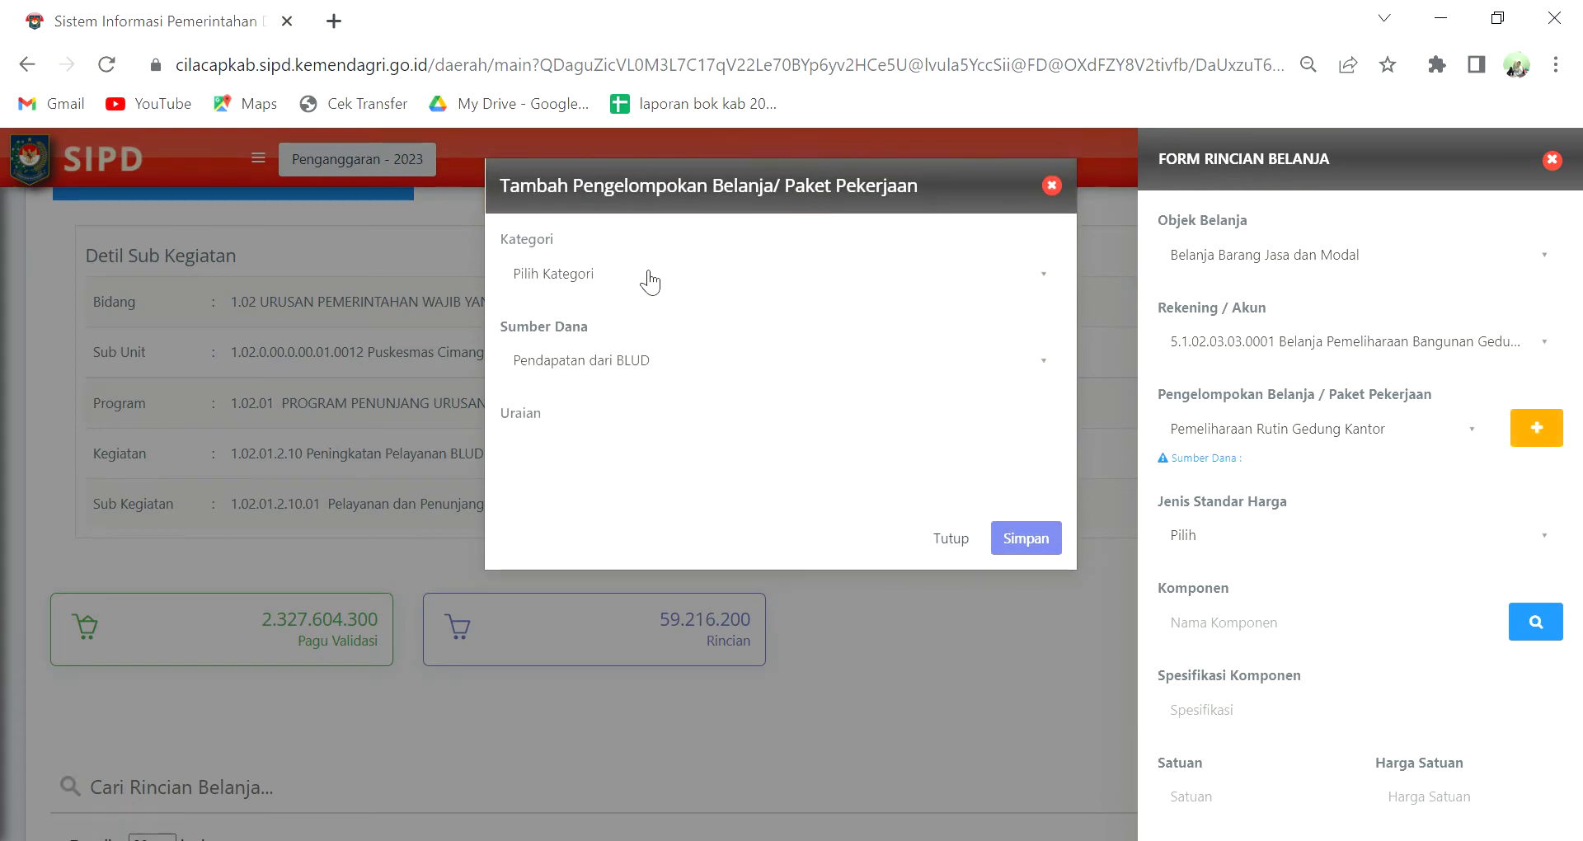
pyautogui.click(650, 280)
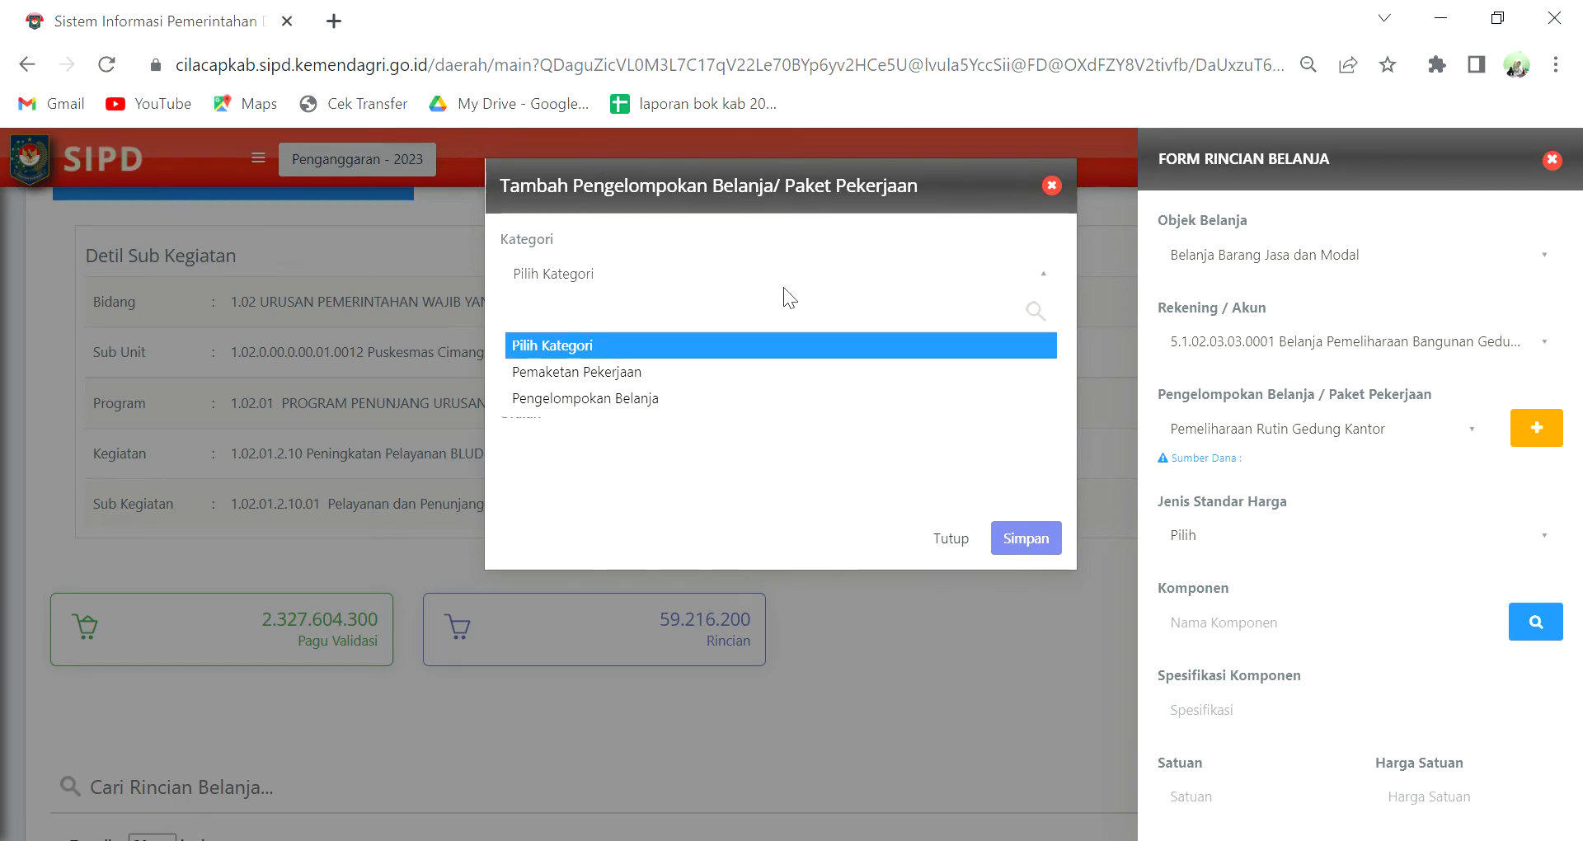
pyautogui.click(1054, 189)
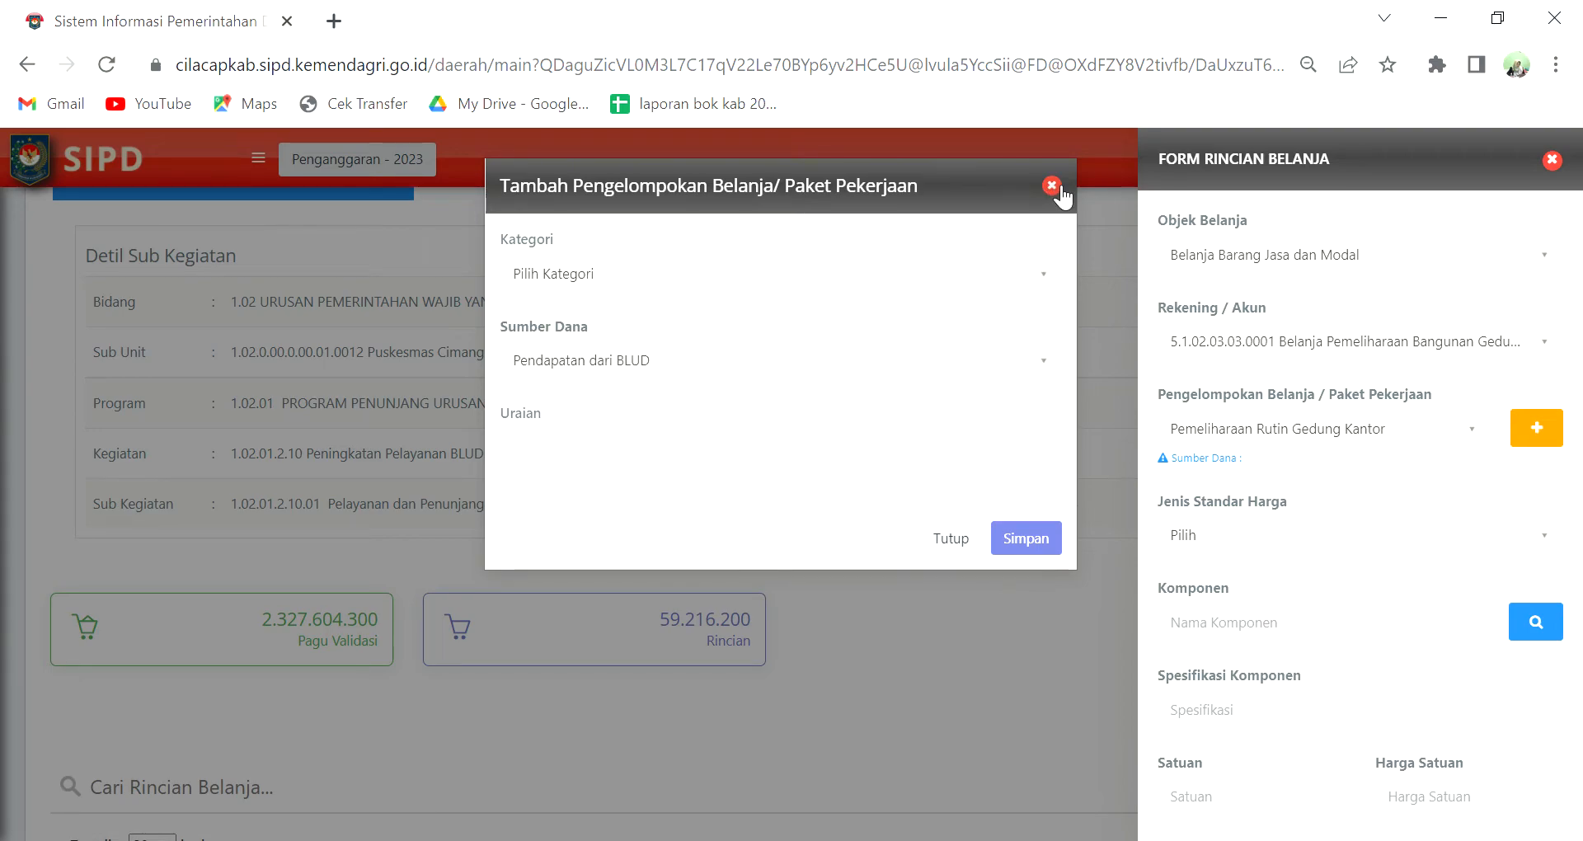
pyautogui.click(1054, 189)
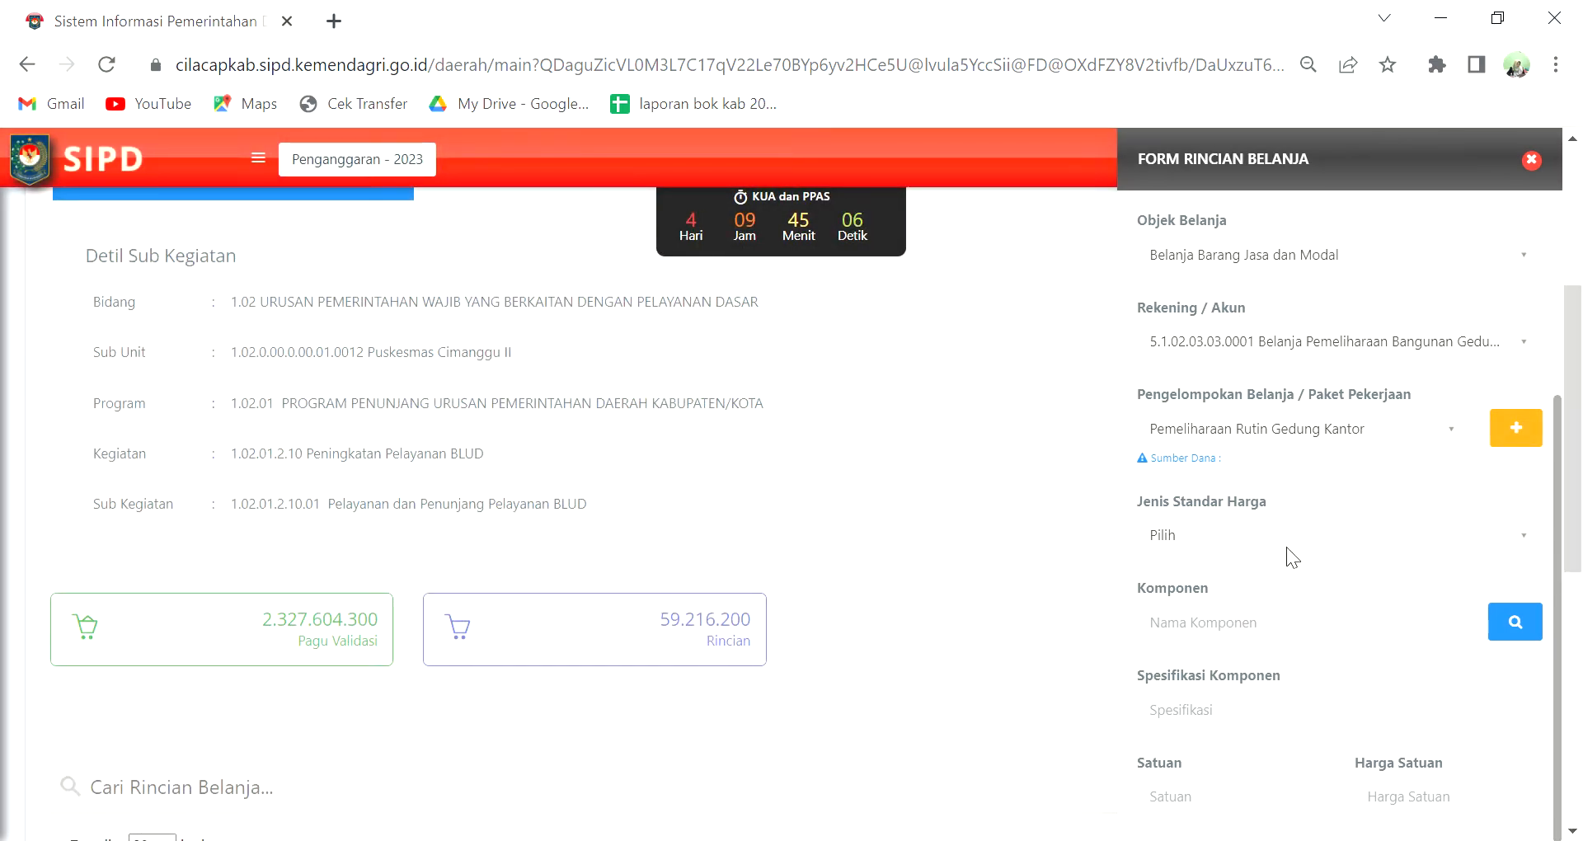
# Set Jenis Standar Harga to HSPK and choose component 7088165, Pemeliharaan Bangunan Gedung Kantor Tidak Bertingkat Klas Sederhana, for the maintenance entry
pyautogui.click(1290, 538)
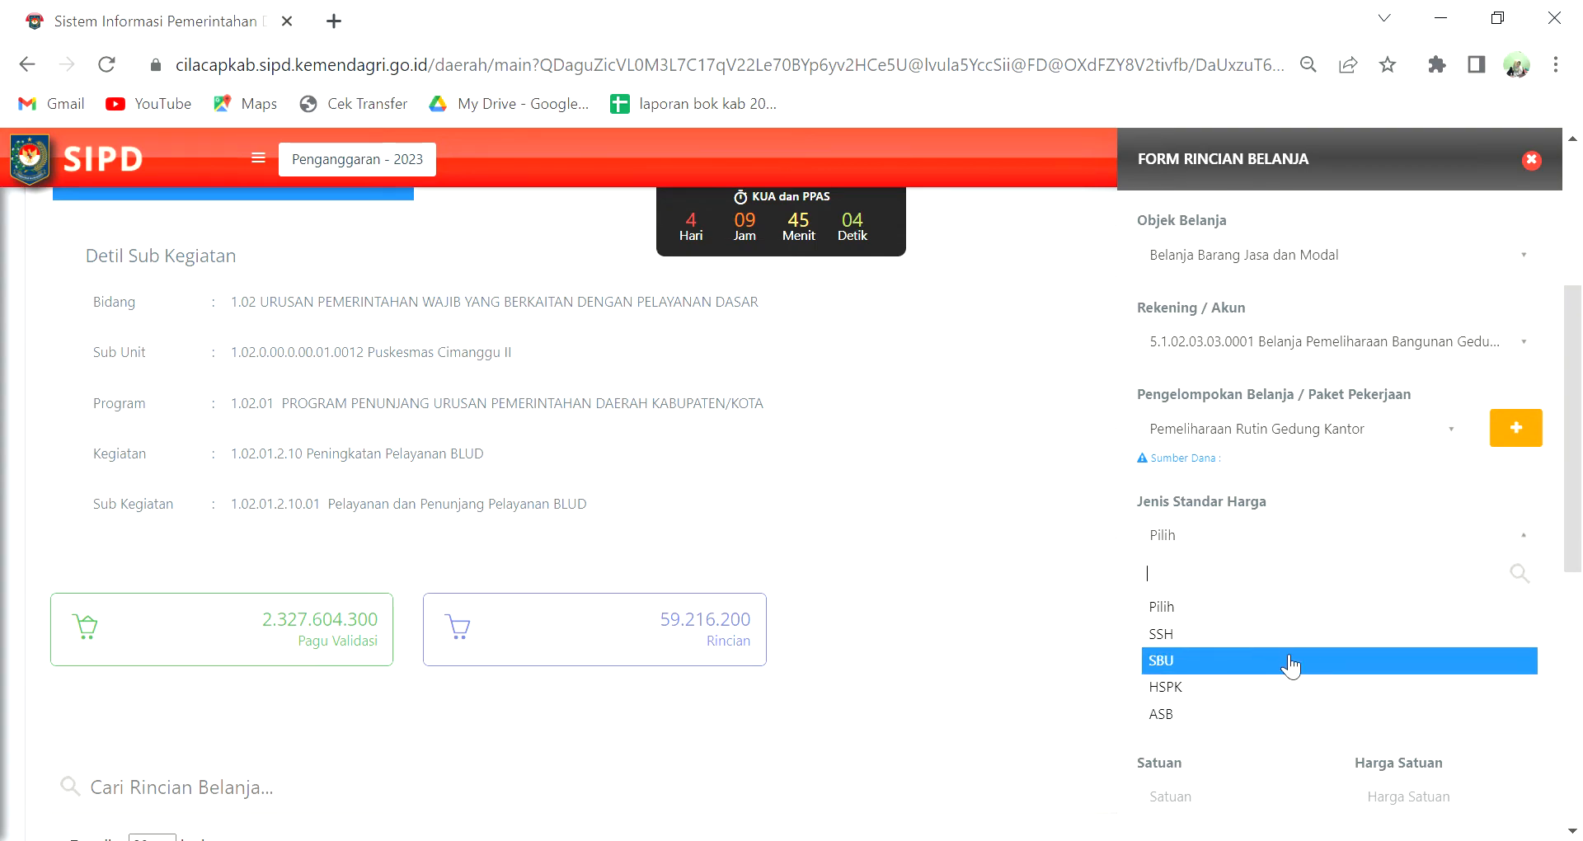
pyautogui.click(1295, 700)
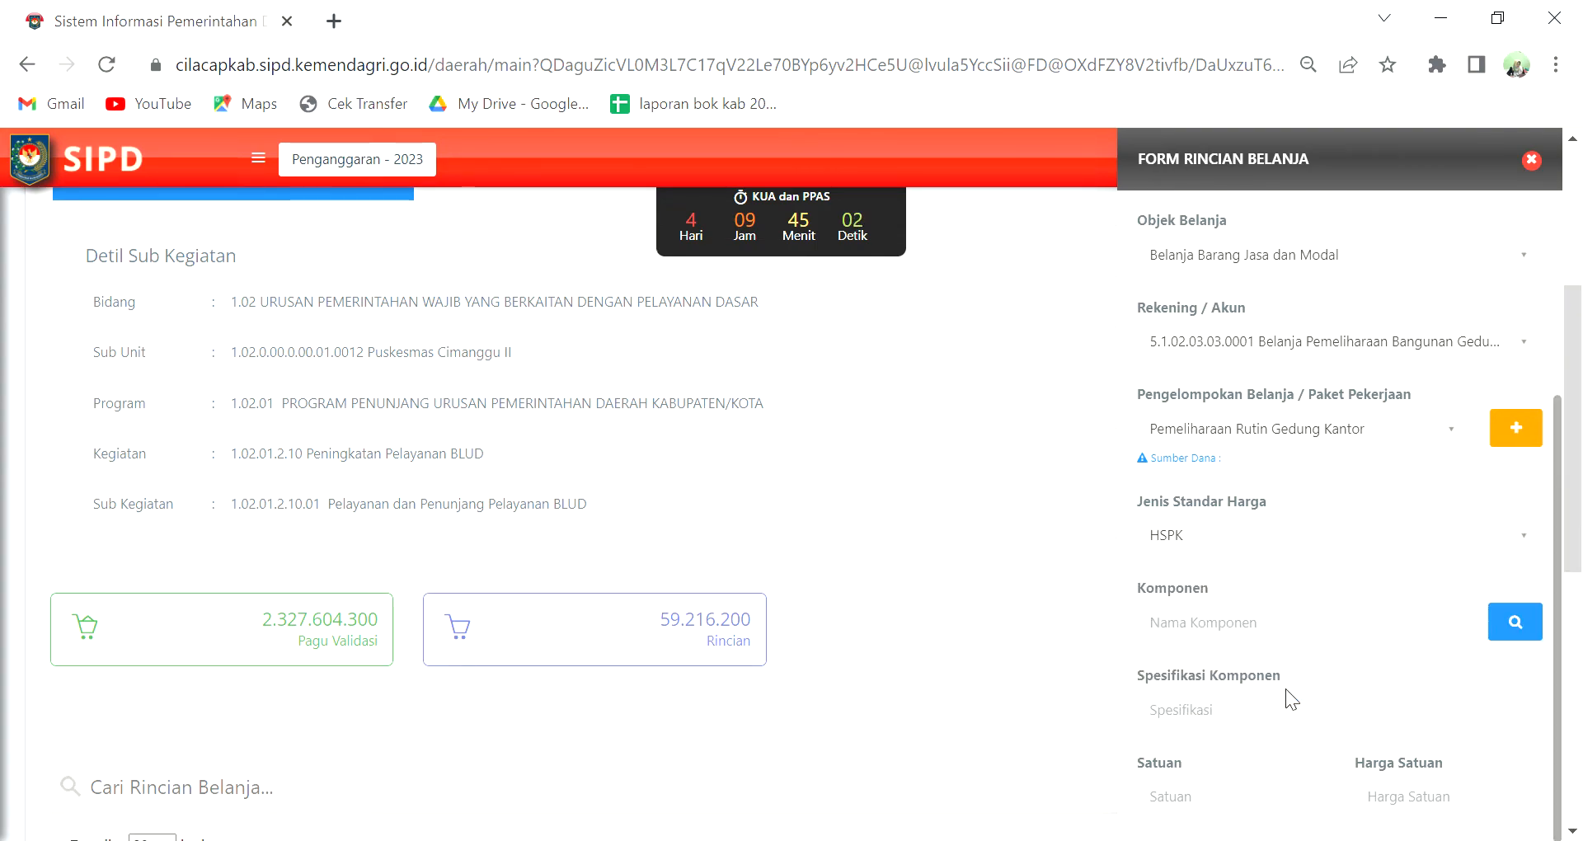
pyautogui.click(1516, 623)
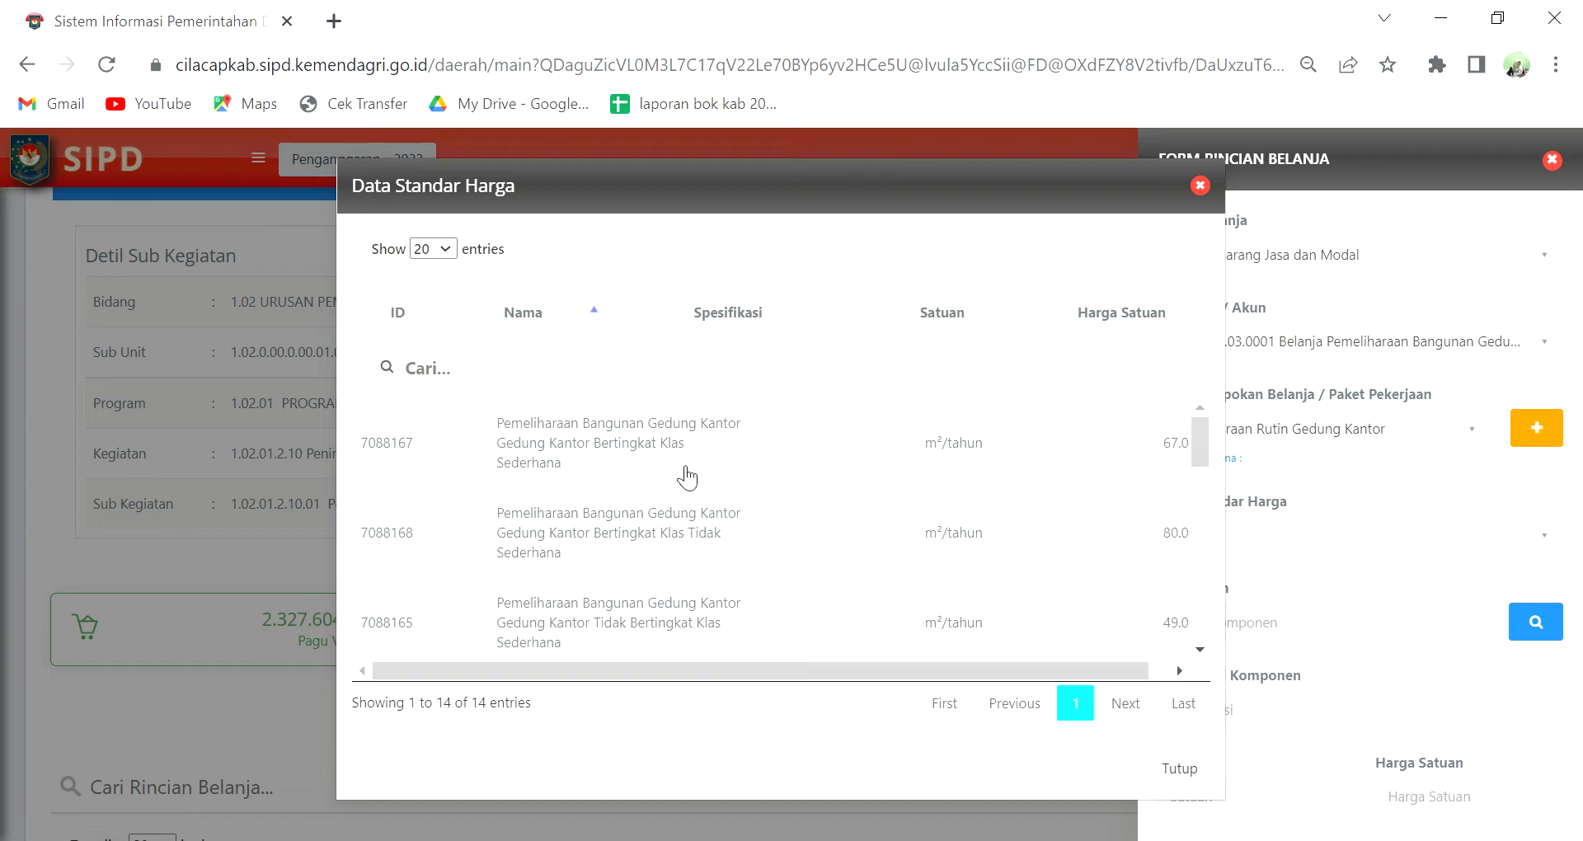
pyautogui.scroll(-1, 685, 476)
pyautogui.scroll(-2, 685, 476)
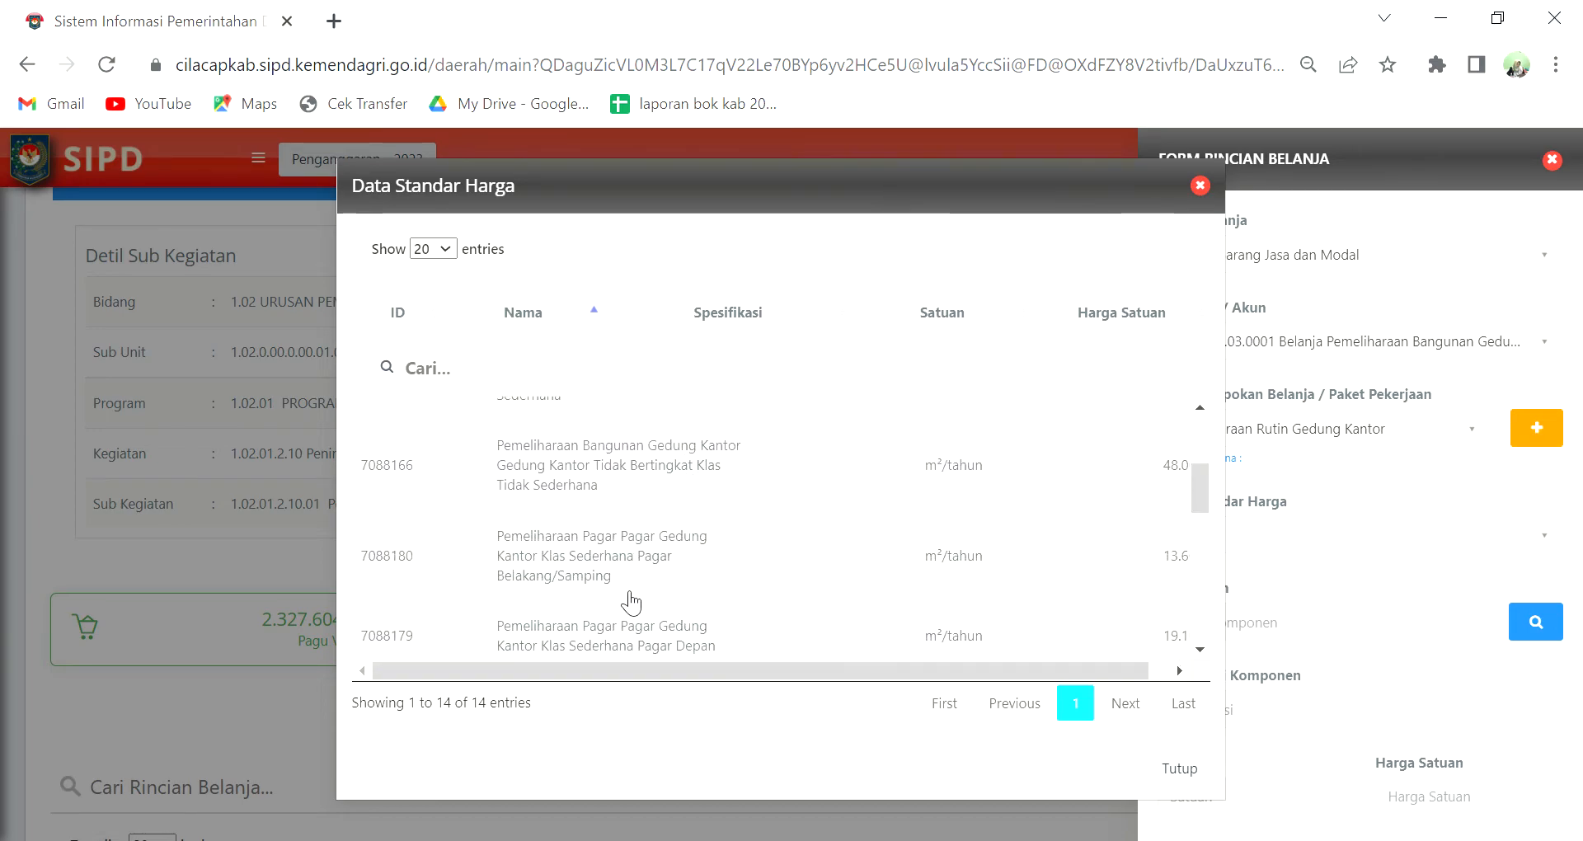
pyautogui.scroll(-2, 640, 577)
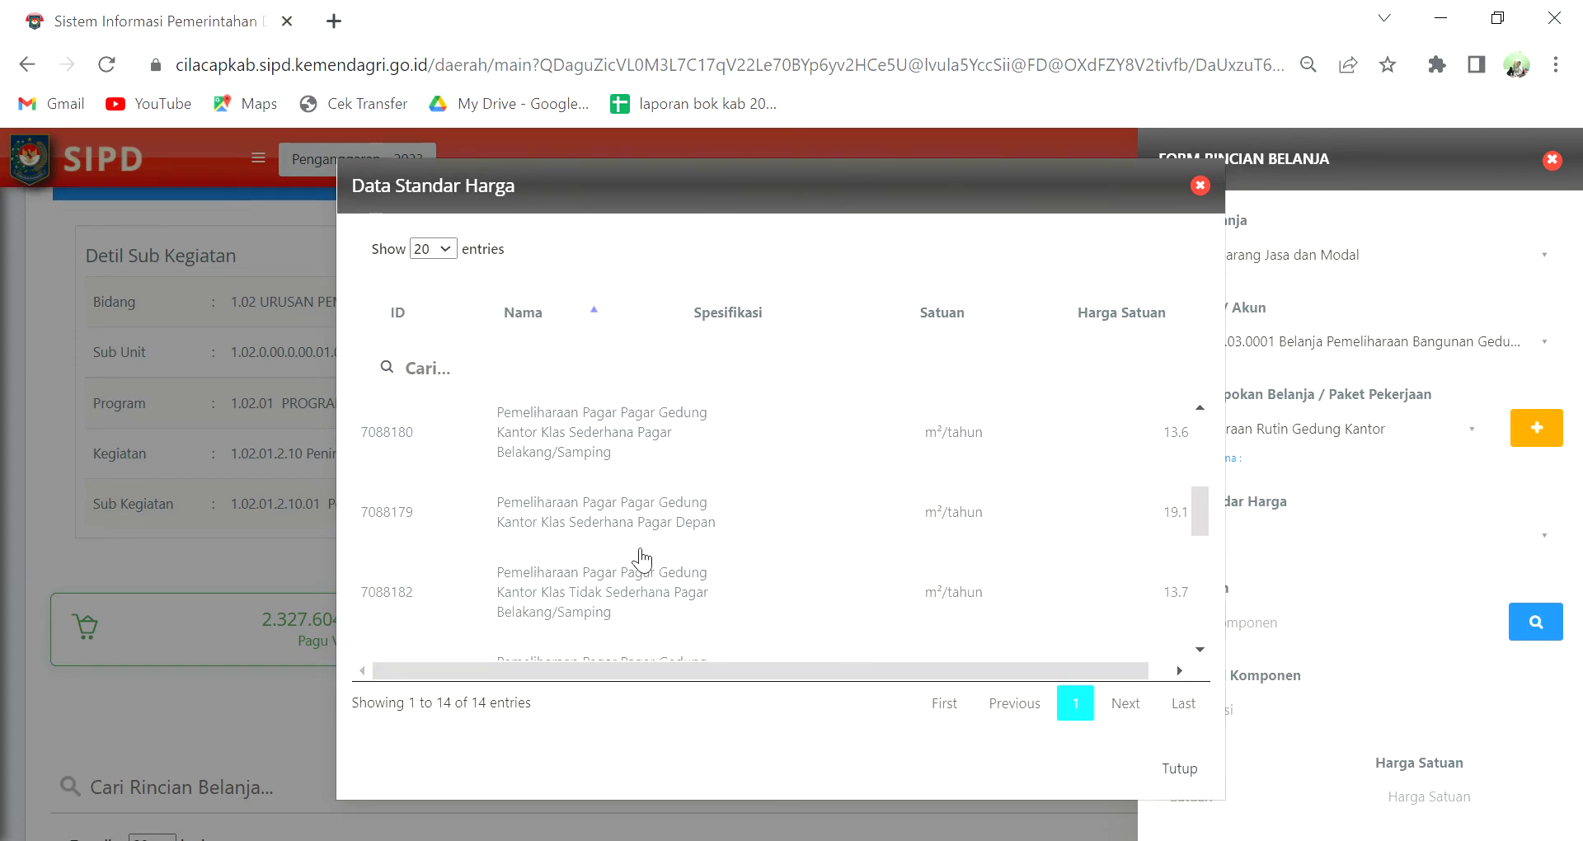
pyautogui.scroll(-2, 678, 527)
pyautogui.scroll(-2, 701, 585)
pyautogui.scroll(-2, 701, 587)
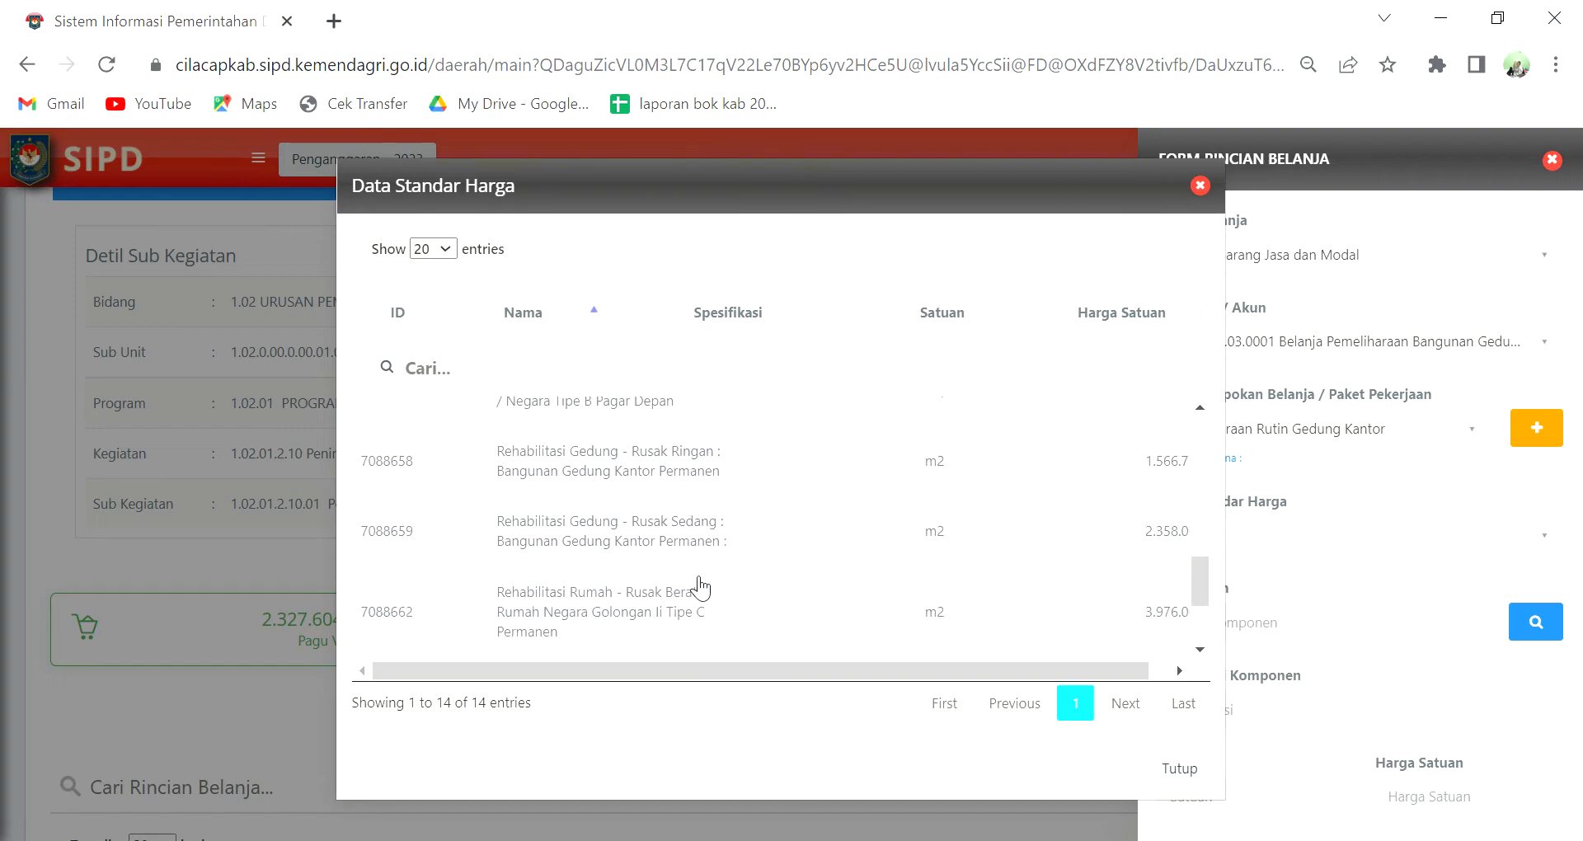
pyautogui.scroll(-3, 701, 588)
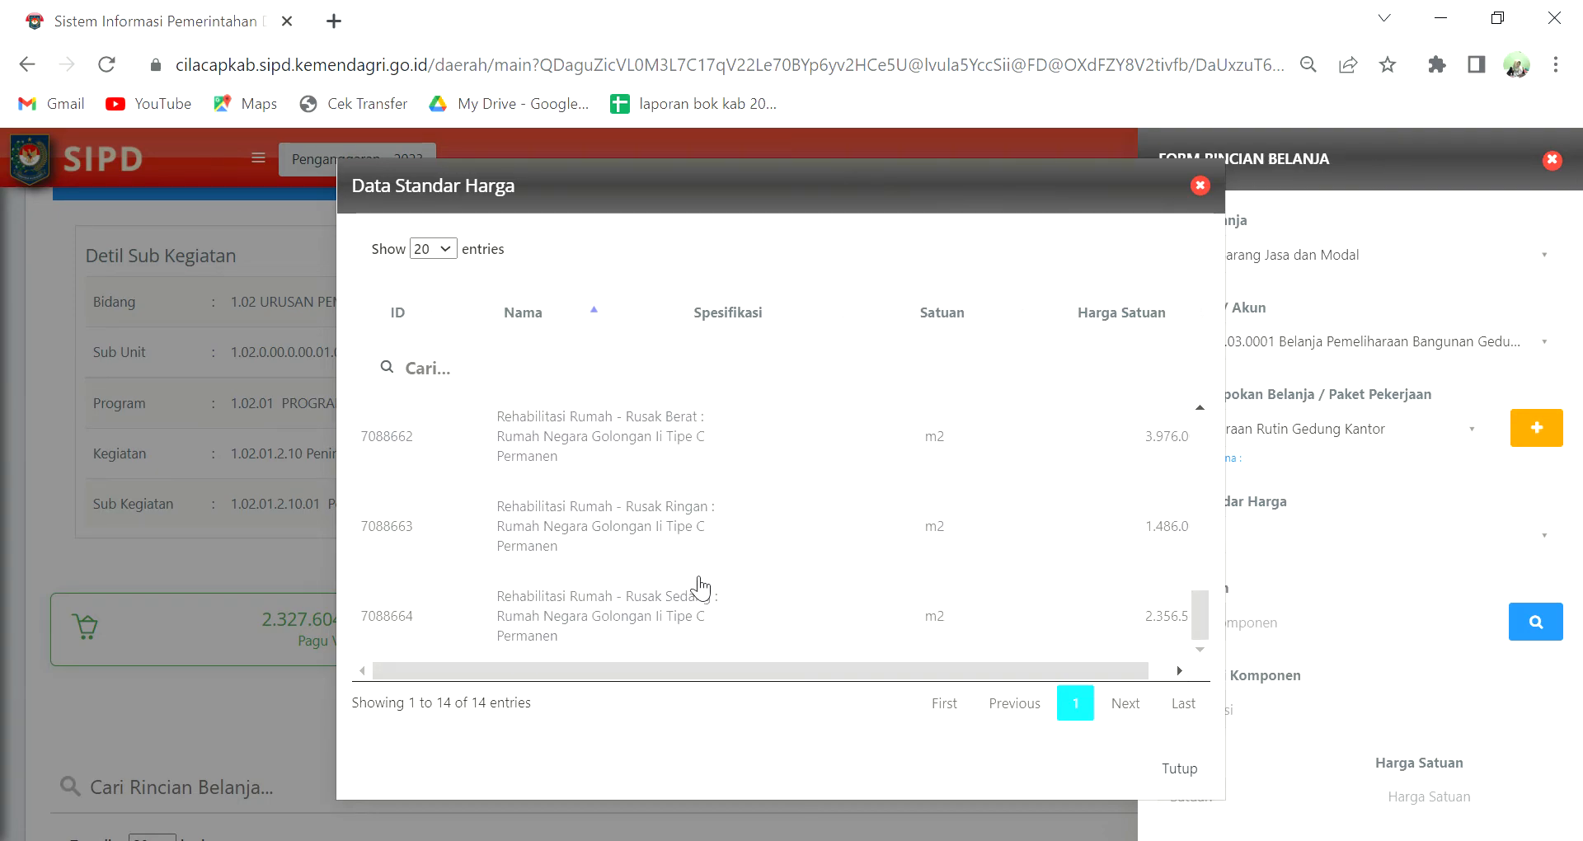
pyautogui.scroll(6, 701, 587)
pyautogui.scroll(5, 701, 588)
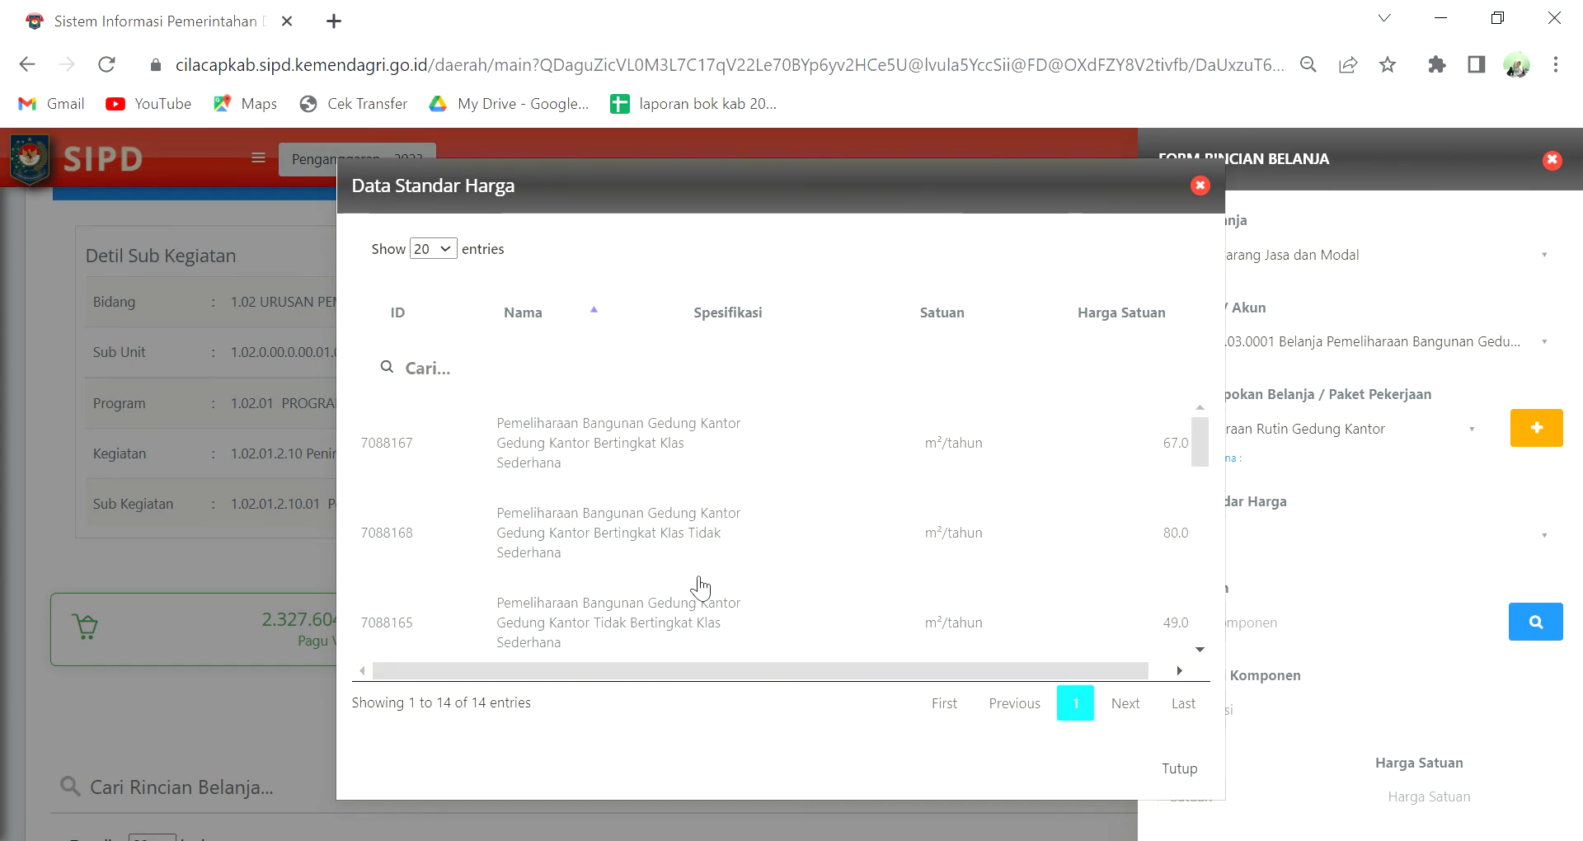
pyautogui.scroll(-3, 701, 587)
pyautogui.scroll(-3, 701, 585)
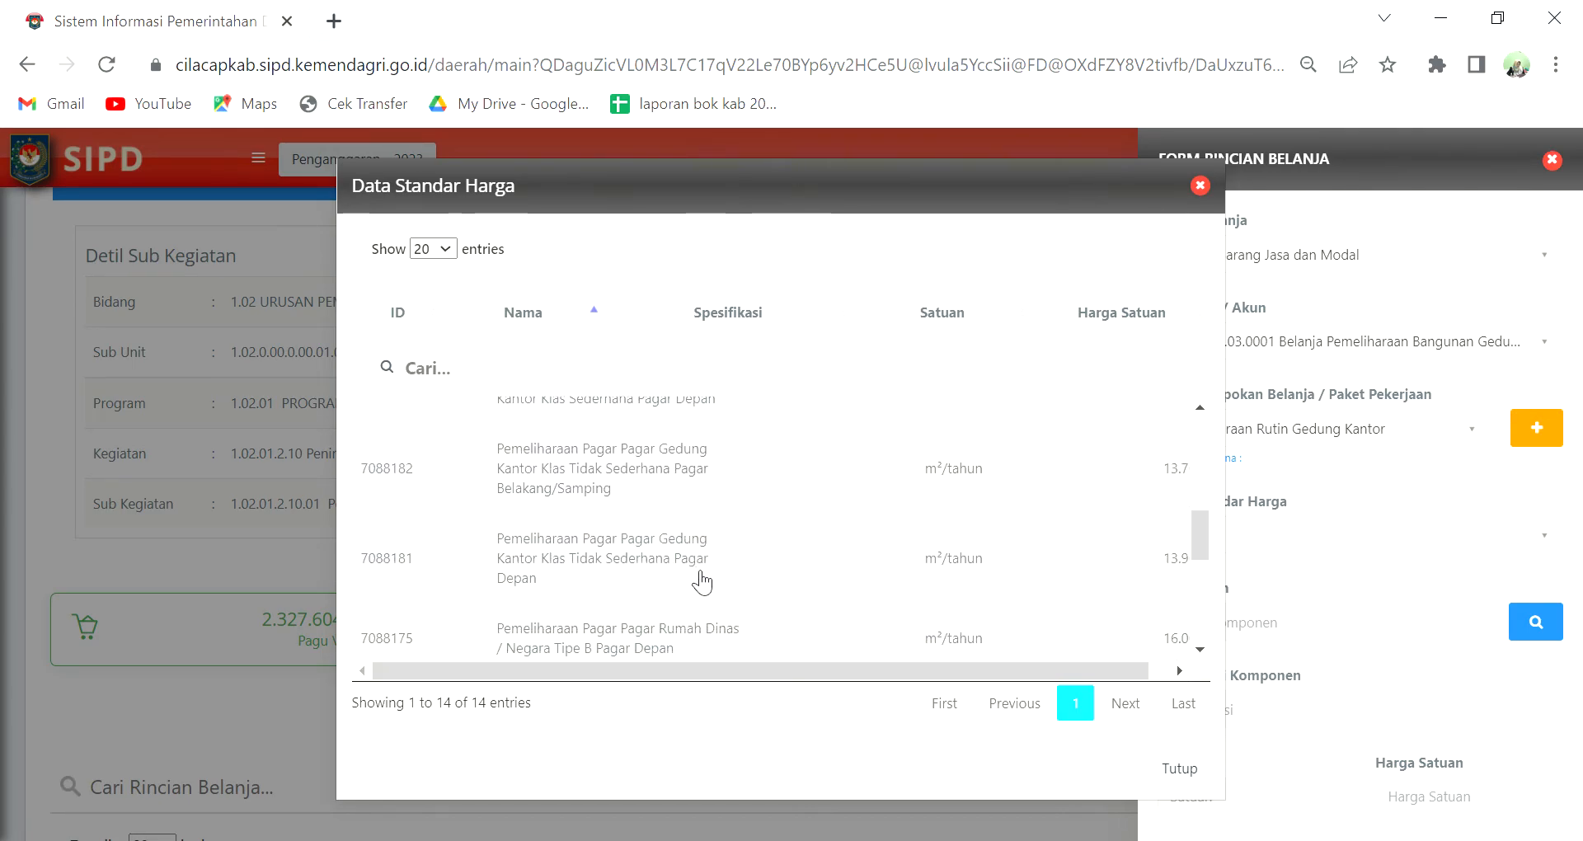
pyautogui.scroll(5, 702, 583)
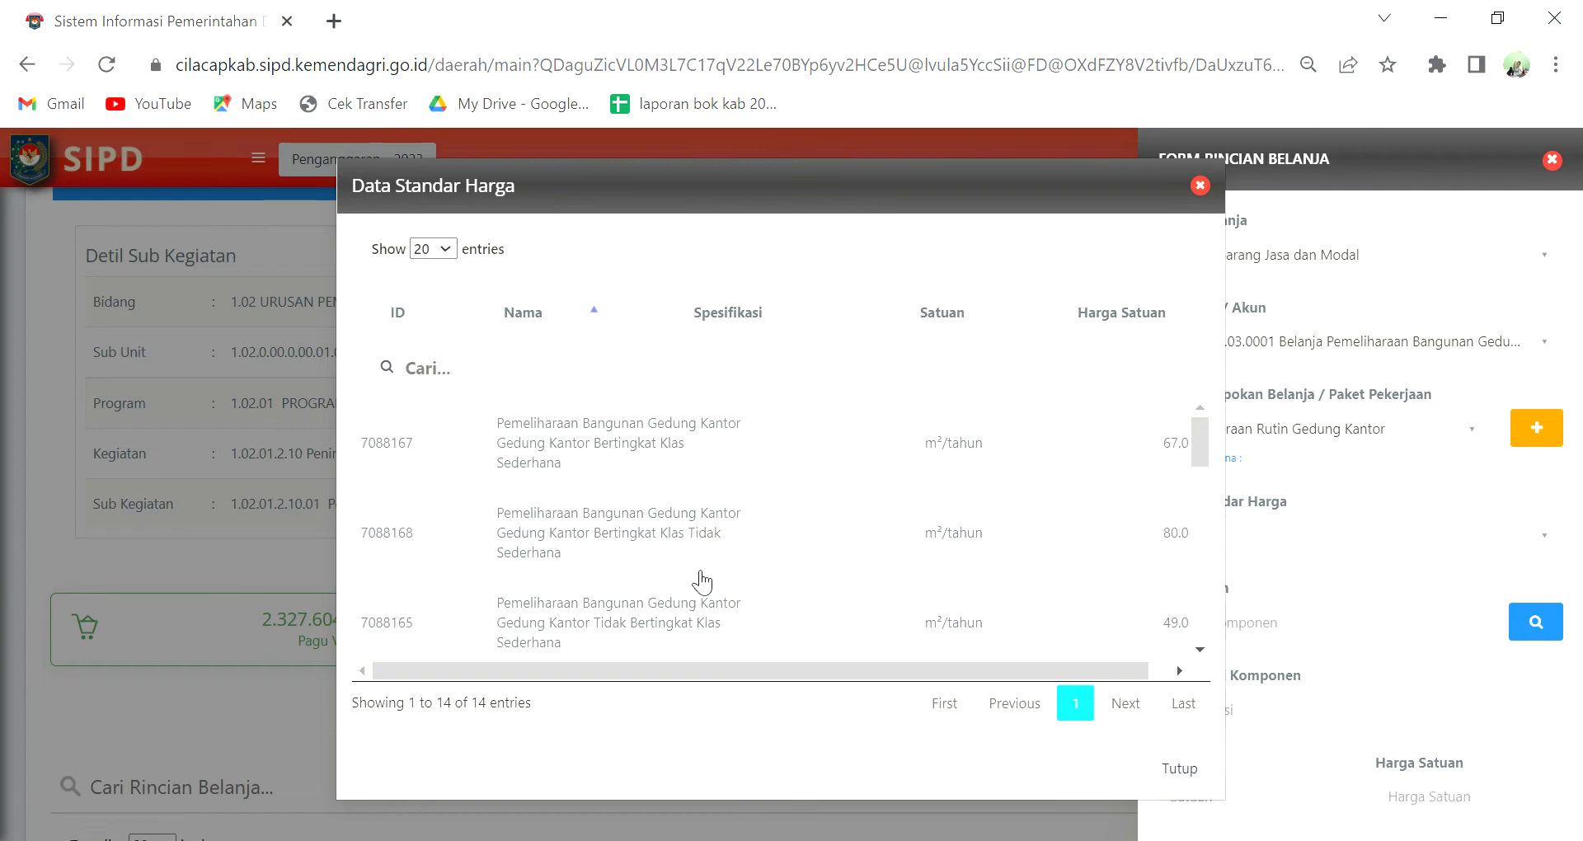
pyautogui.scroll(-2, 708, 520)
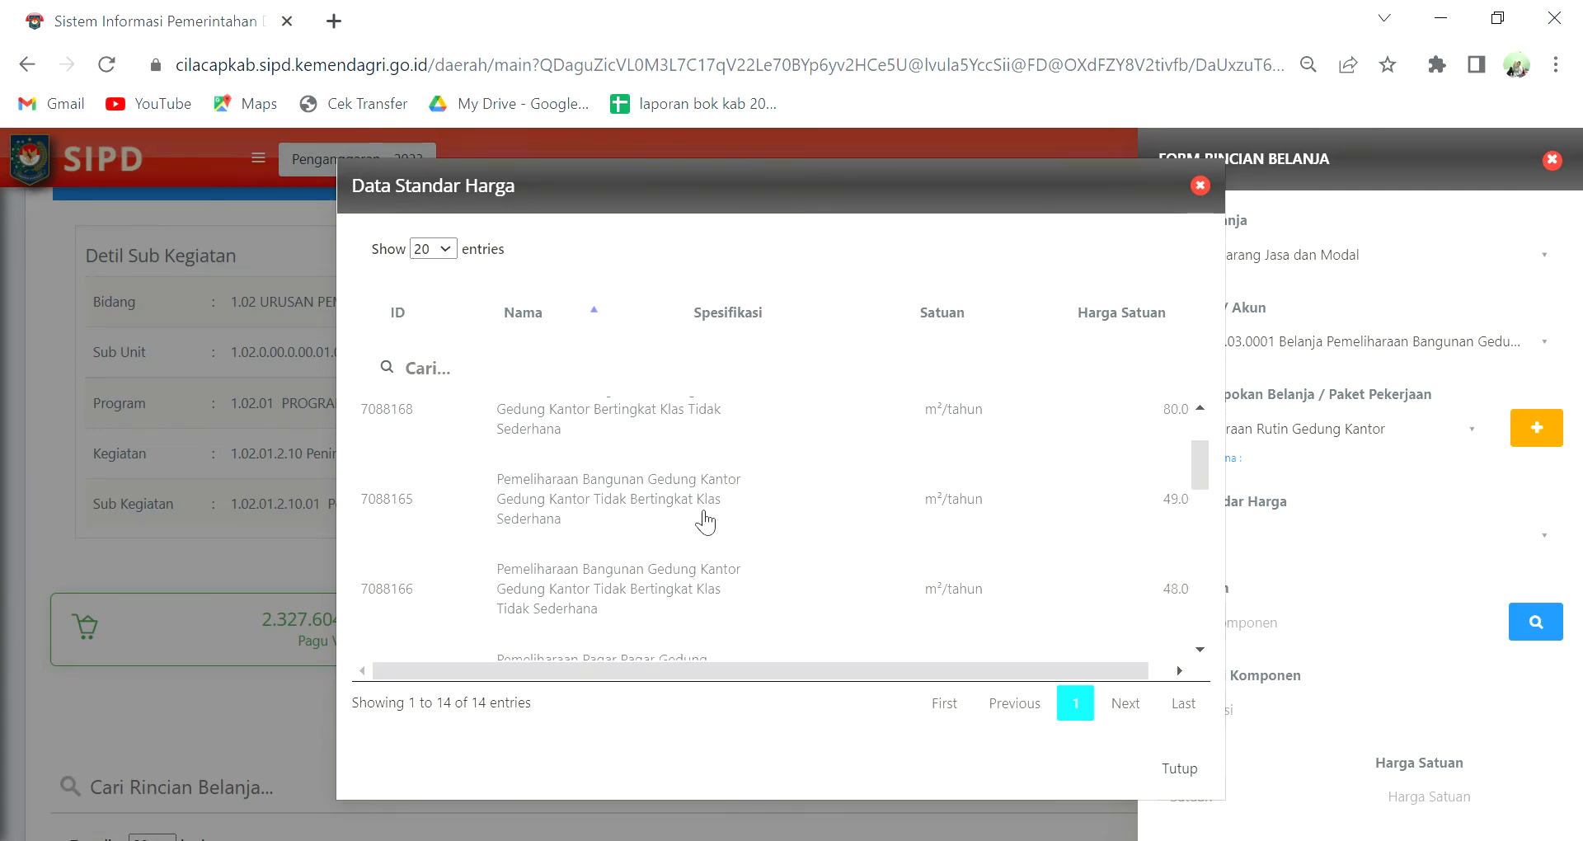
pyautogui.scroll(2, 707, 503)
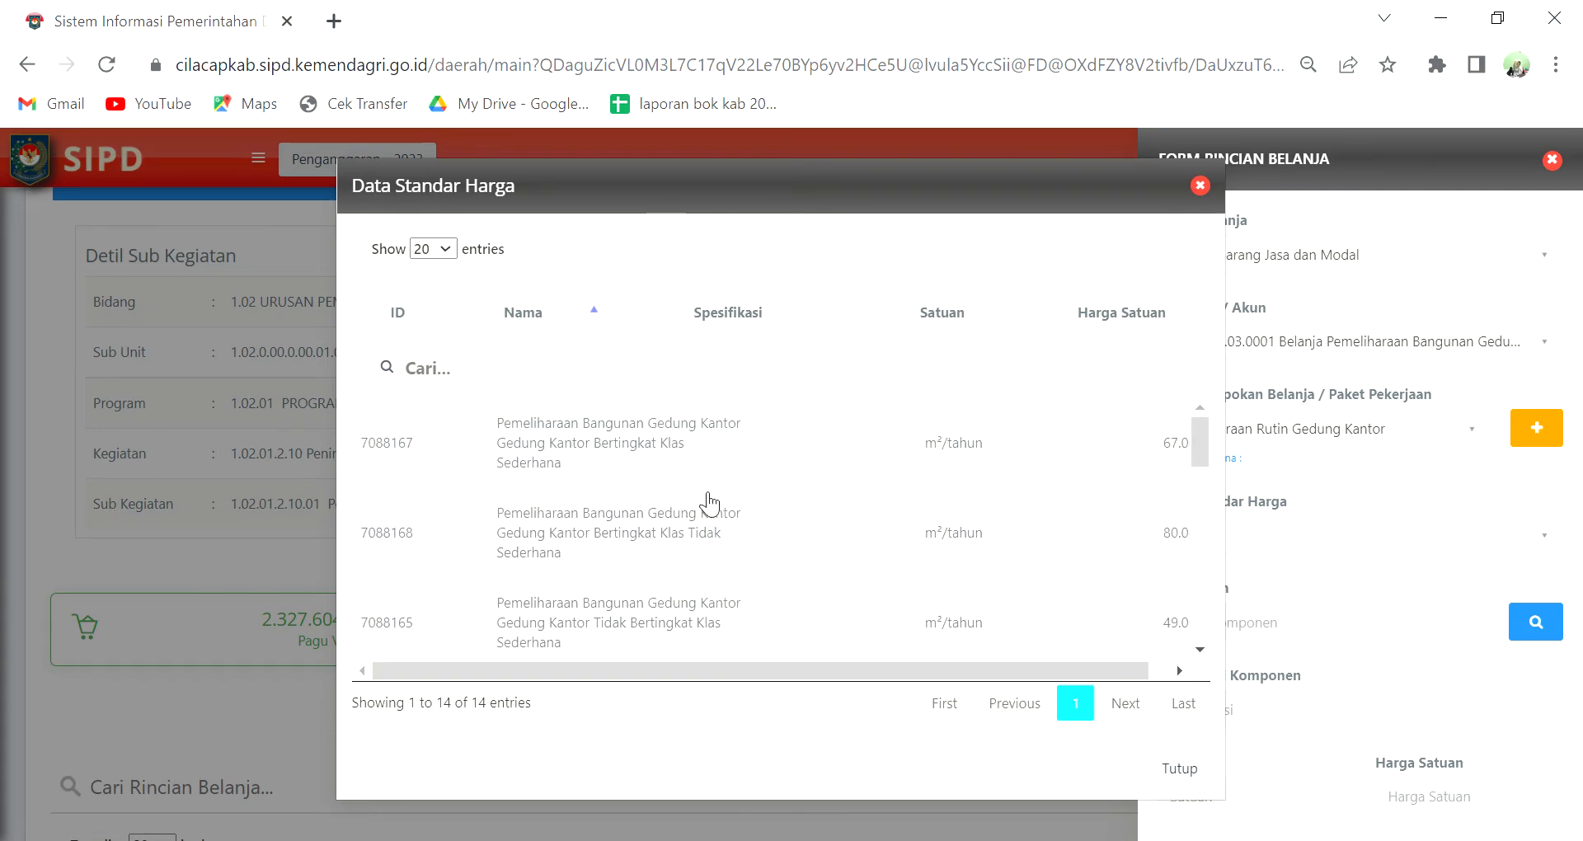
pyautogui.scroll(-1, 704, 482)
pyautogui.scroll(1, 703, 480)
pyautogui.scroll(-1, 734, 569)
pyautogui.scroll(-1, 734, 569)
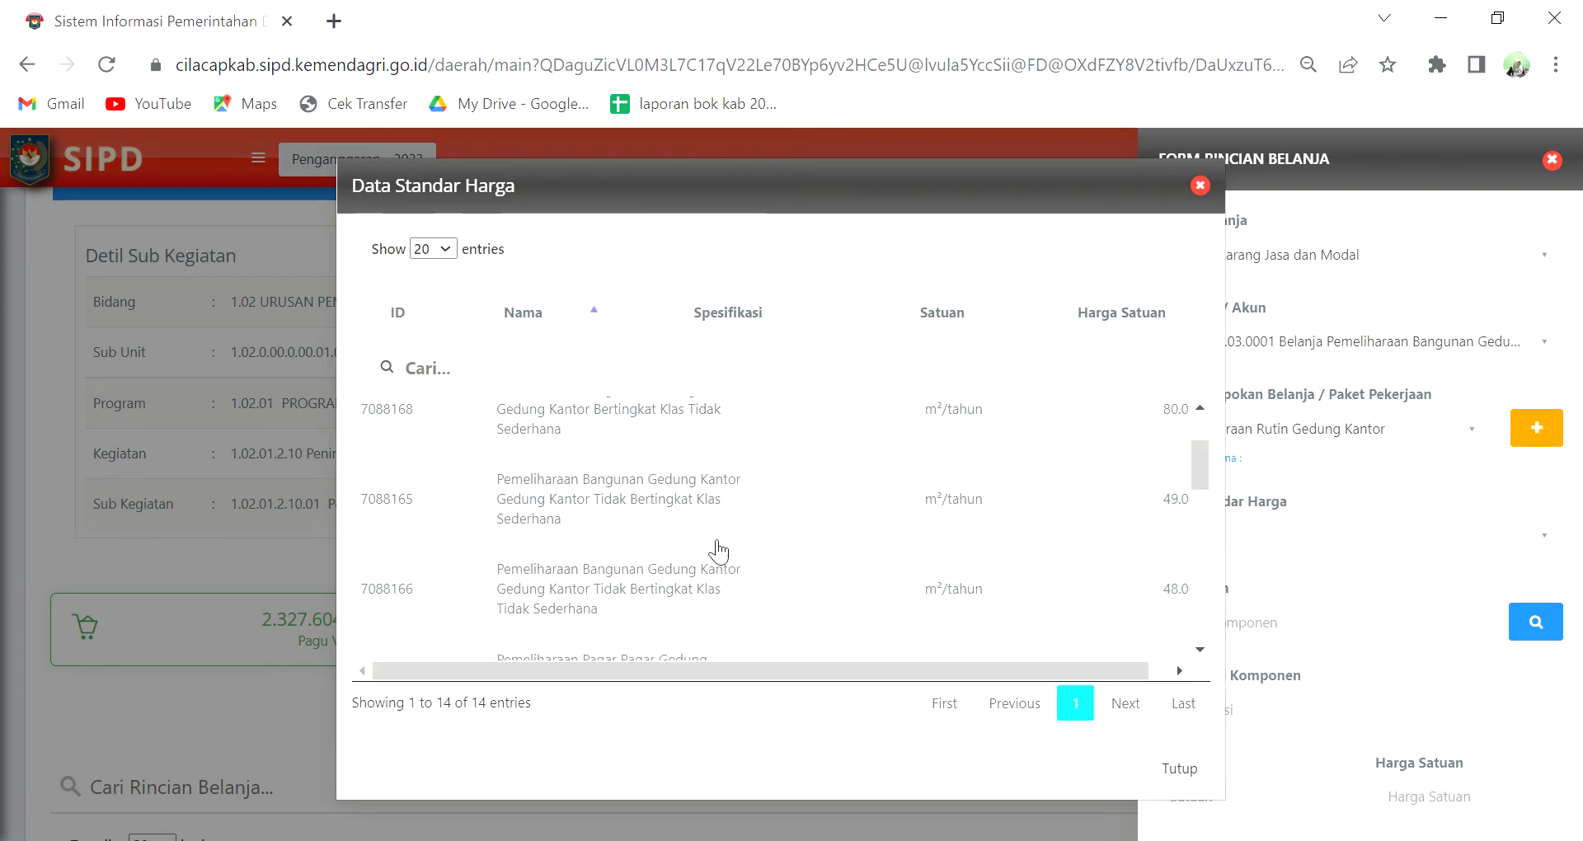
pyautogui.click(675, 504)
# Set the maintenance entry's Keterangan to the existing option Belanja Pemeliharaan Rutin Gedung Kantor
pyautogui.scroll(-5, 1283, 613)
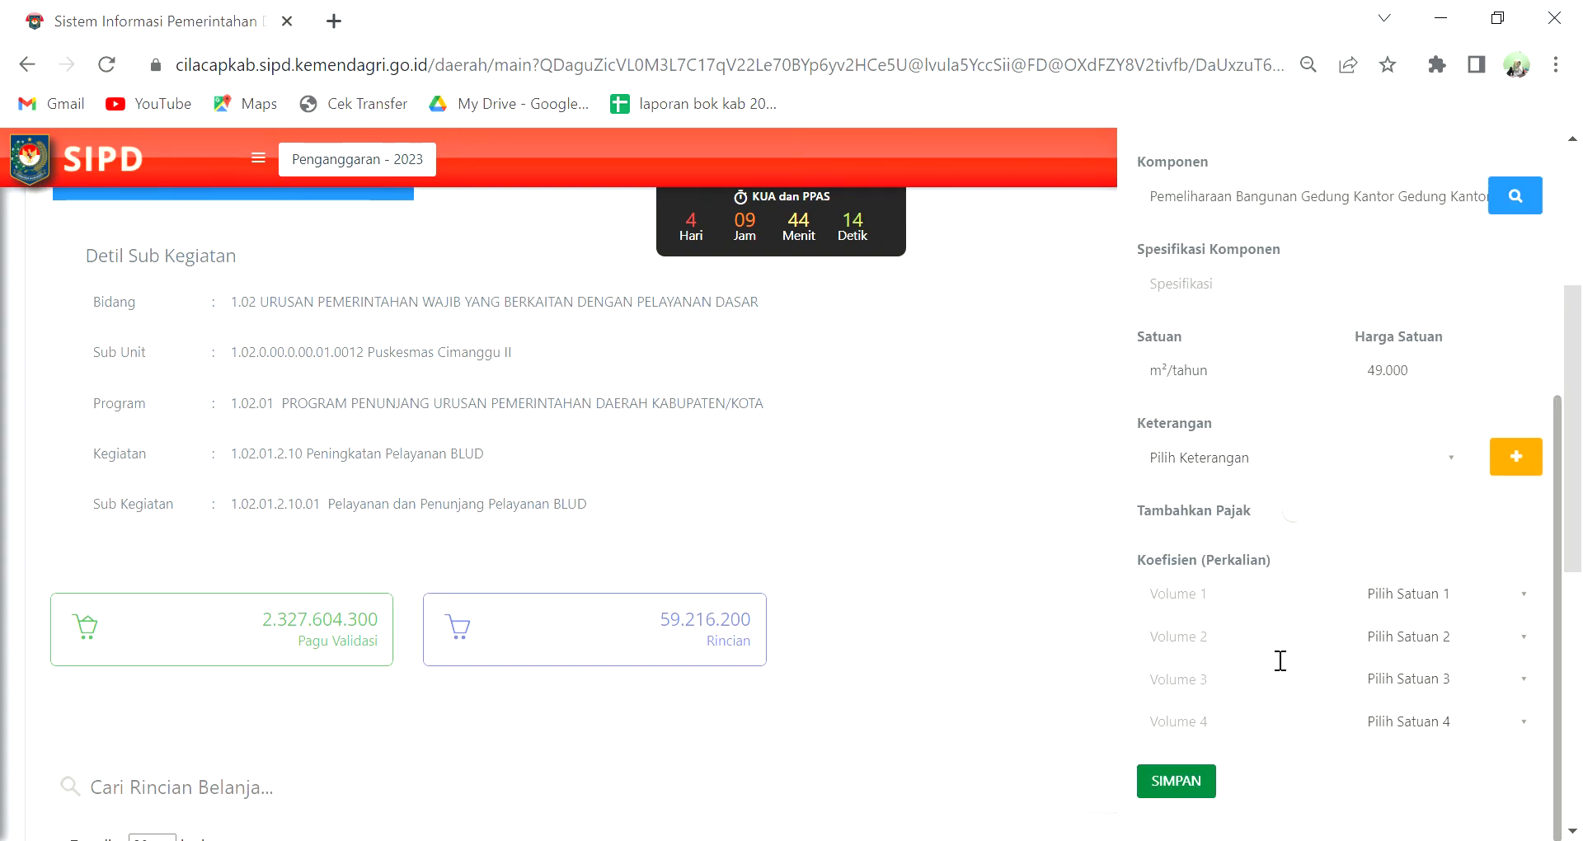
pyautogui.click(1225, 464)
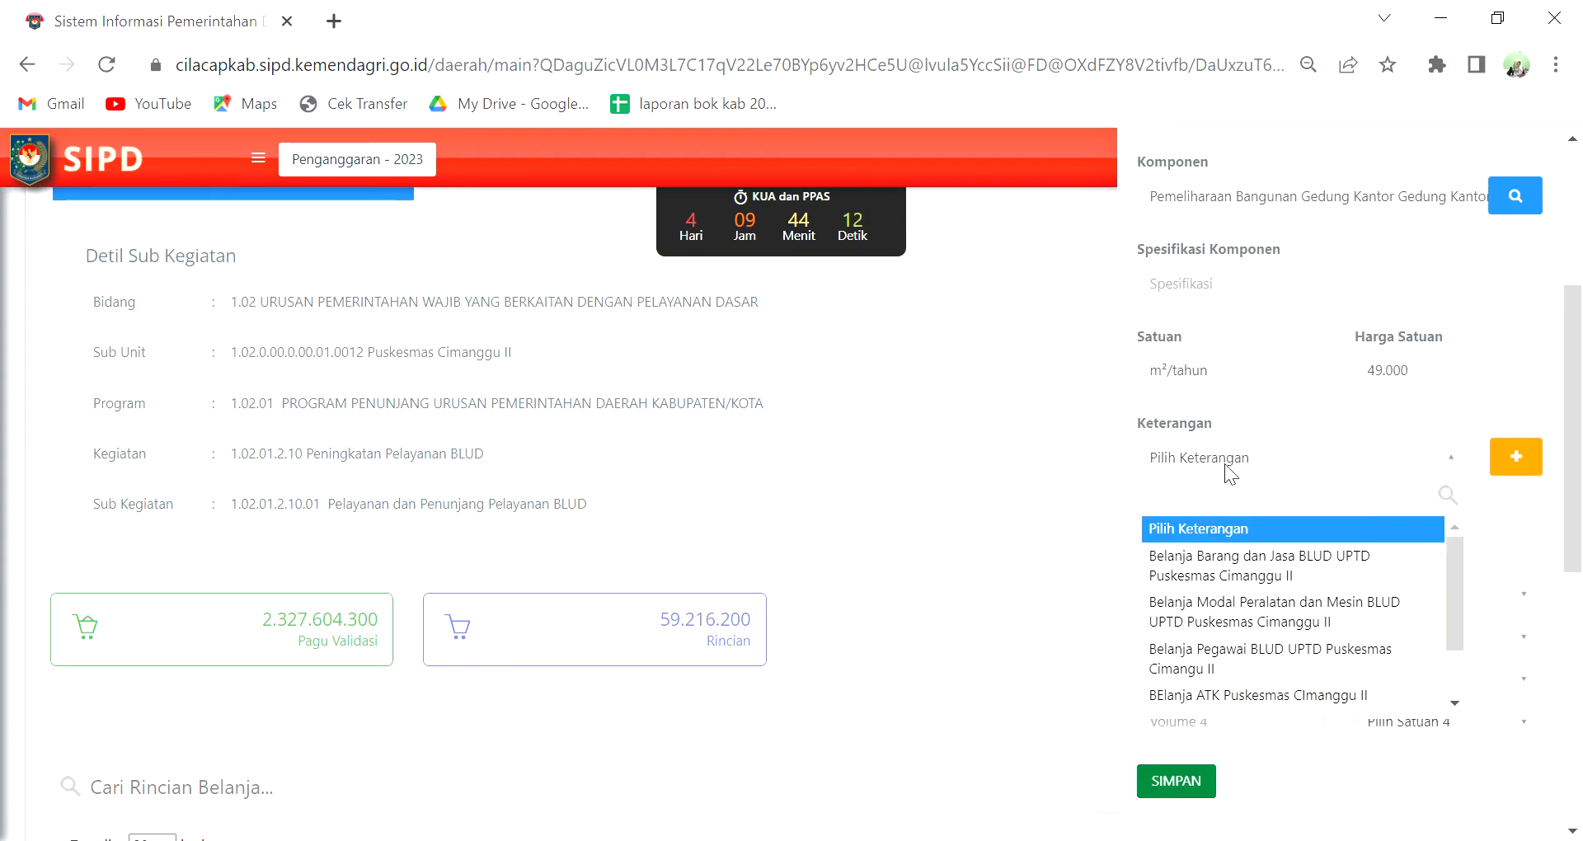
pyautogui.moveTo(1457, 605); pyautogui.dragTo(1443, 670)
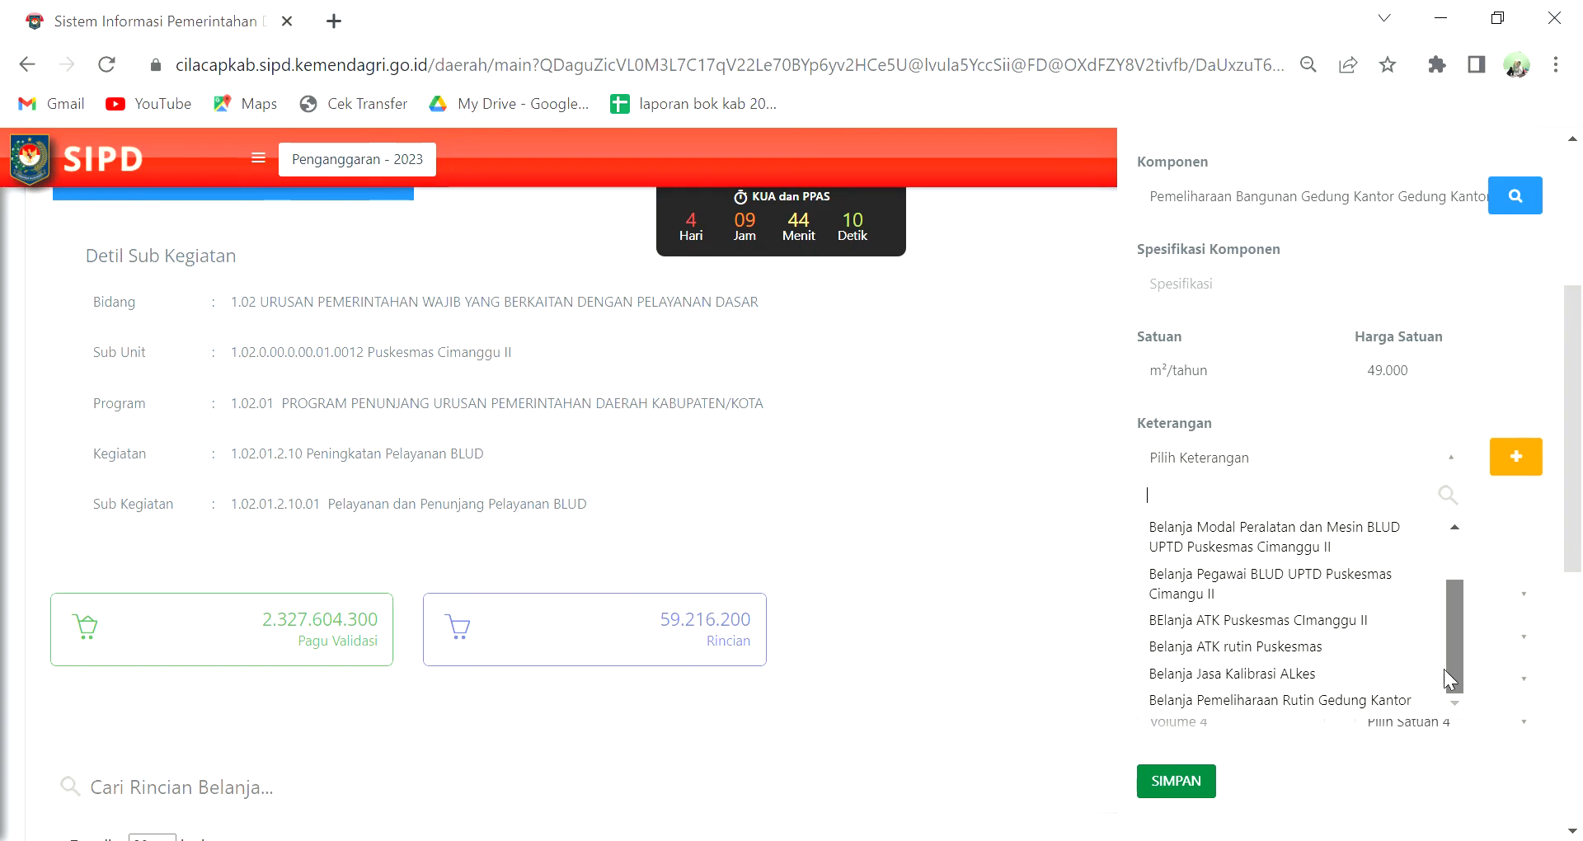
pyautogui.click(1306, 701)
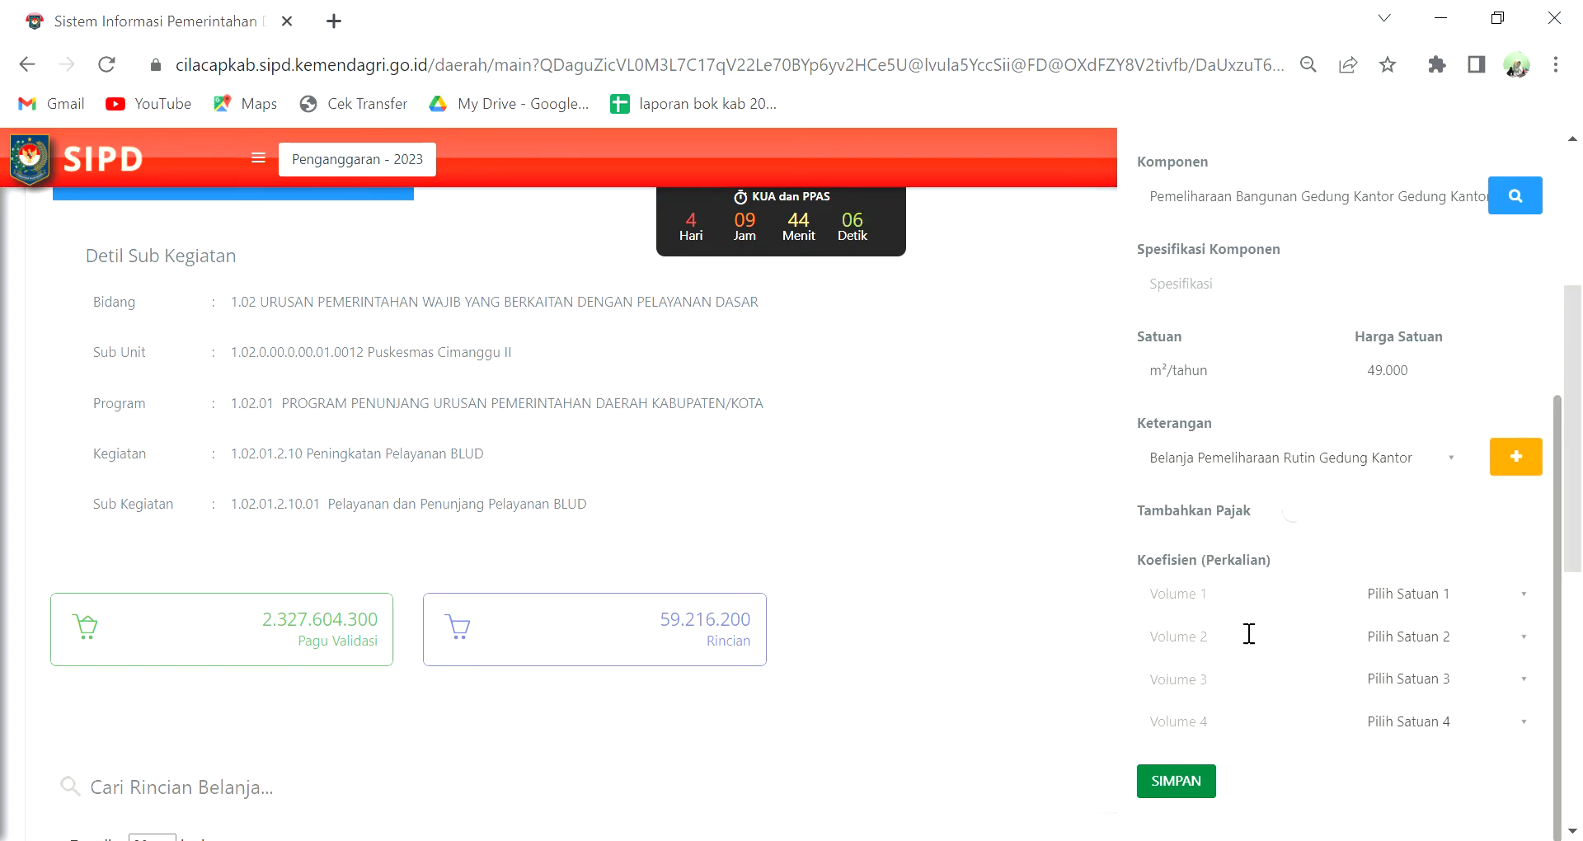
# Enter a first coefficient of 100 M2 for the building maintenance, save the expenditure entry and close the form
pyautogui.click(1242, 595)
pyautogui.write('60')
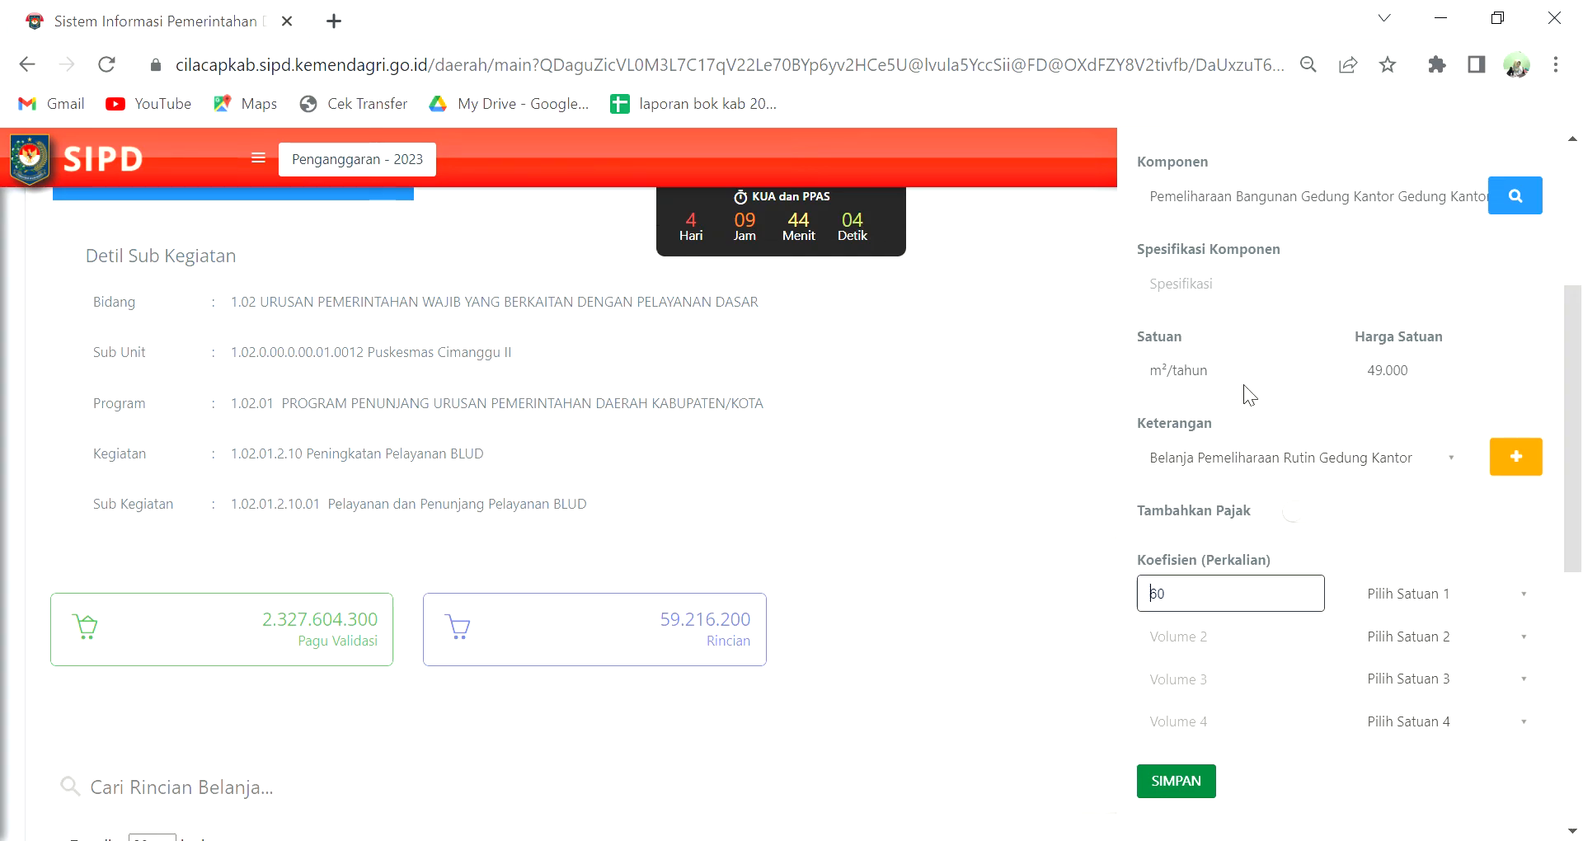
pyautogui.write('100')
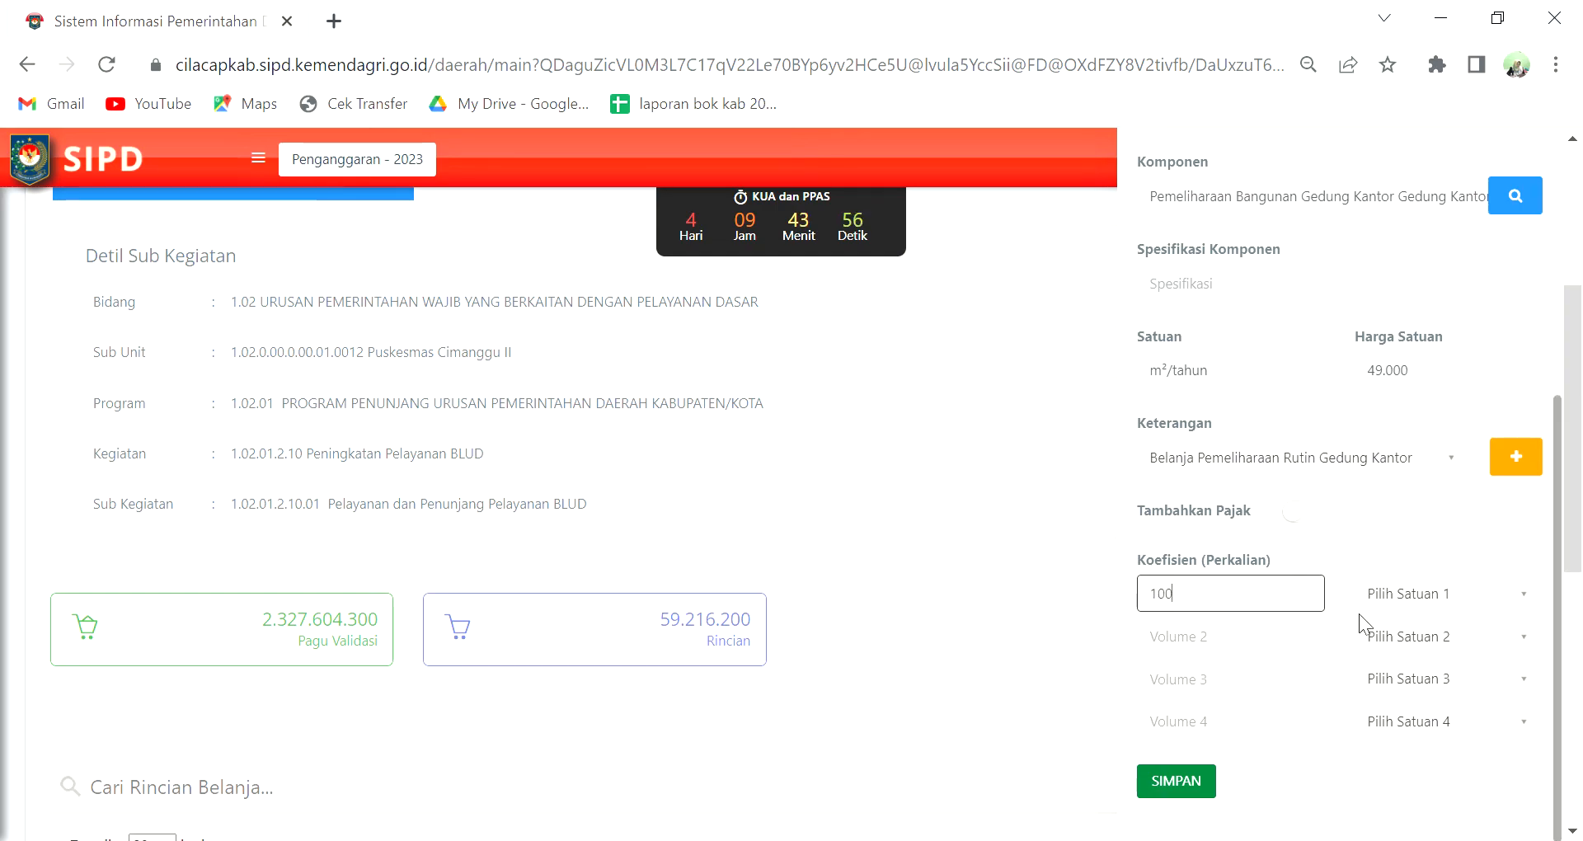
pyautogui.click(1399, 596)
pyautogui.write('m2')
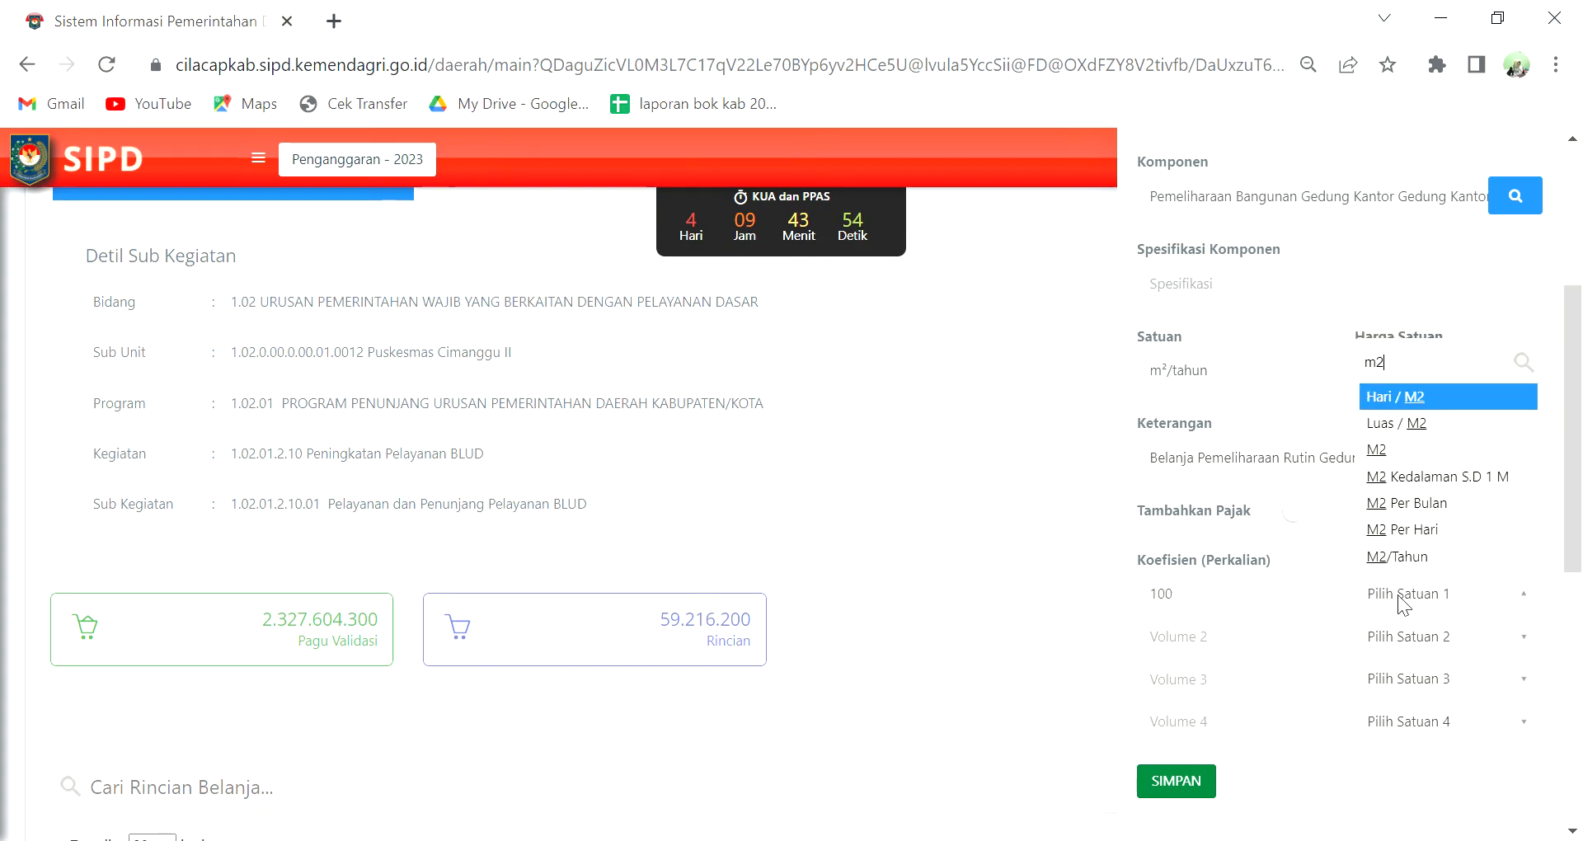
pyautogui.click(1398, 442)
pyautogui.click(1169, 784)
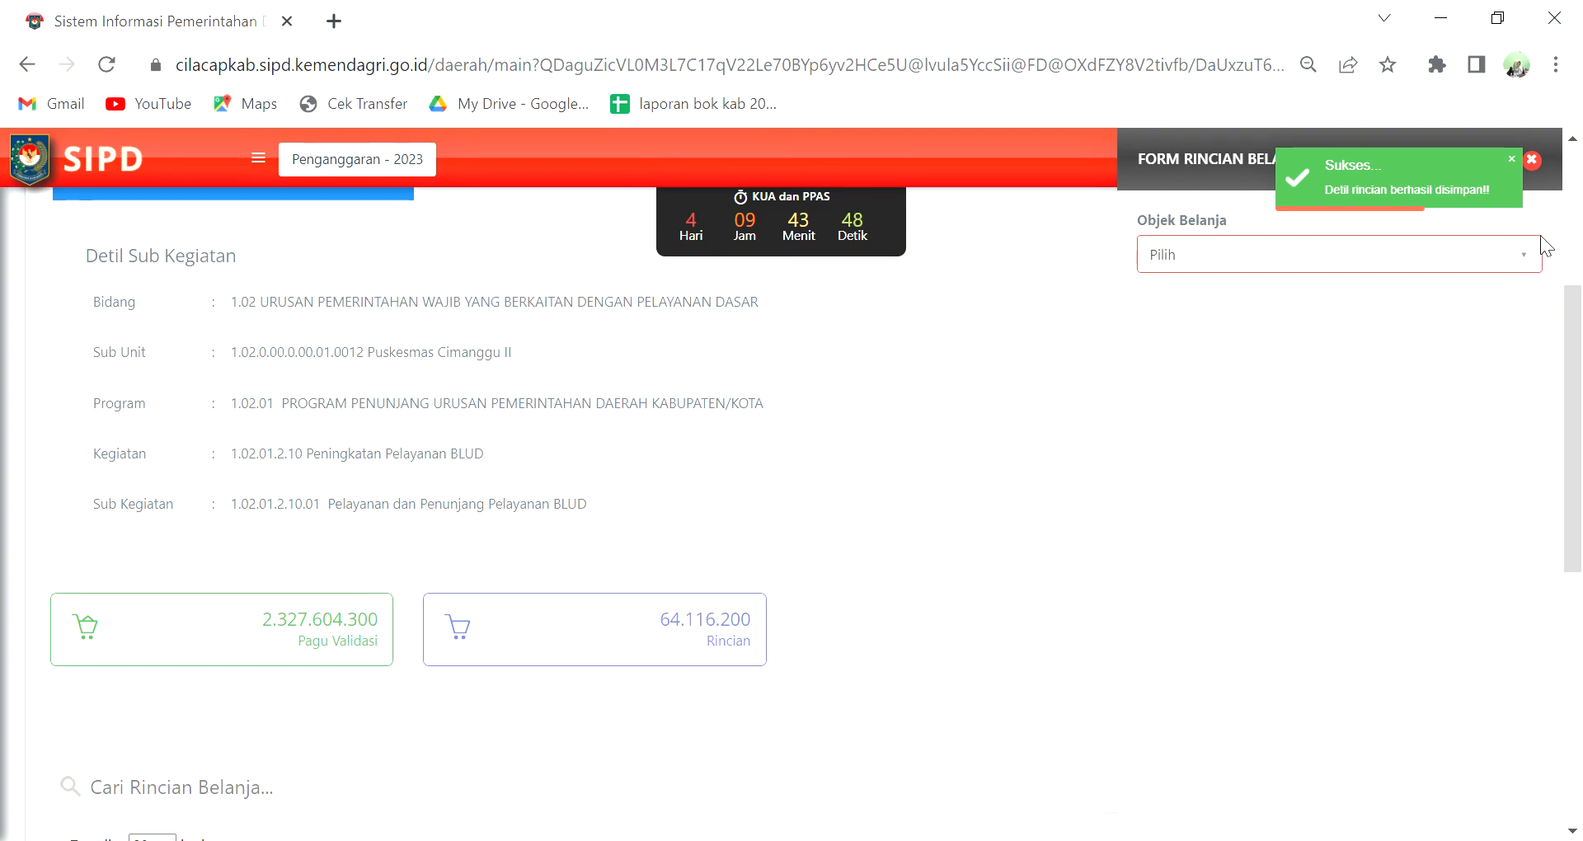
pyautogui.click(1532, 160)
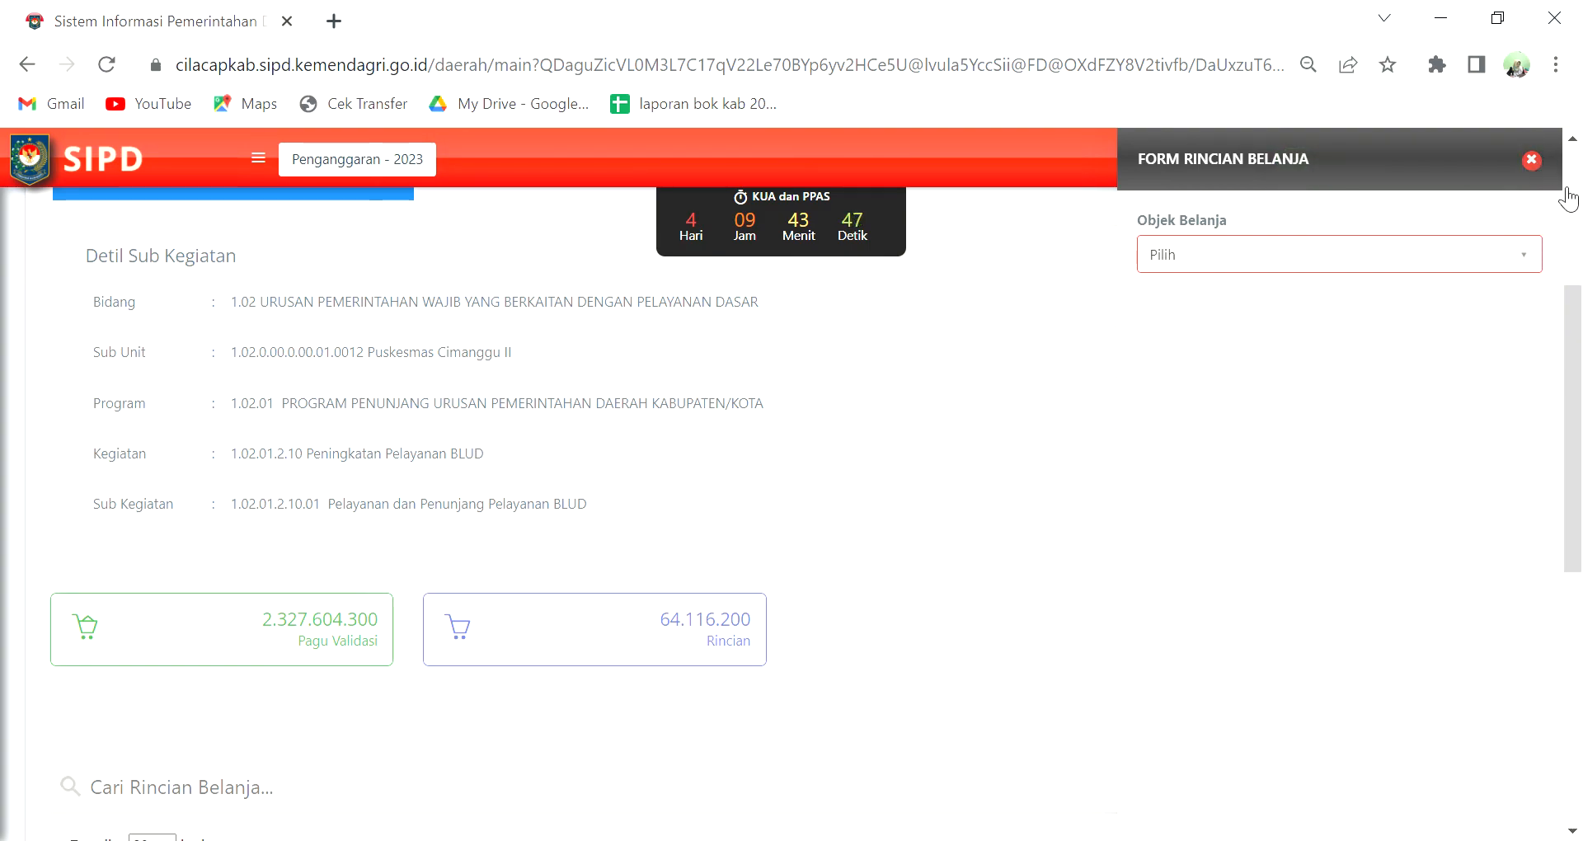
pyautogui.click(1352, 751)
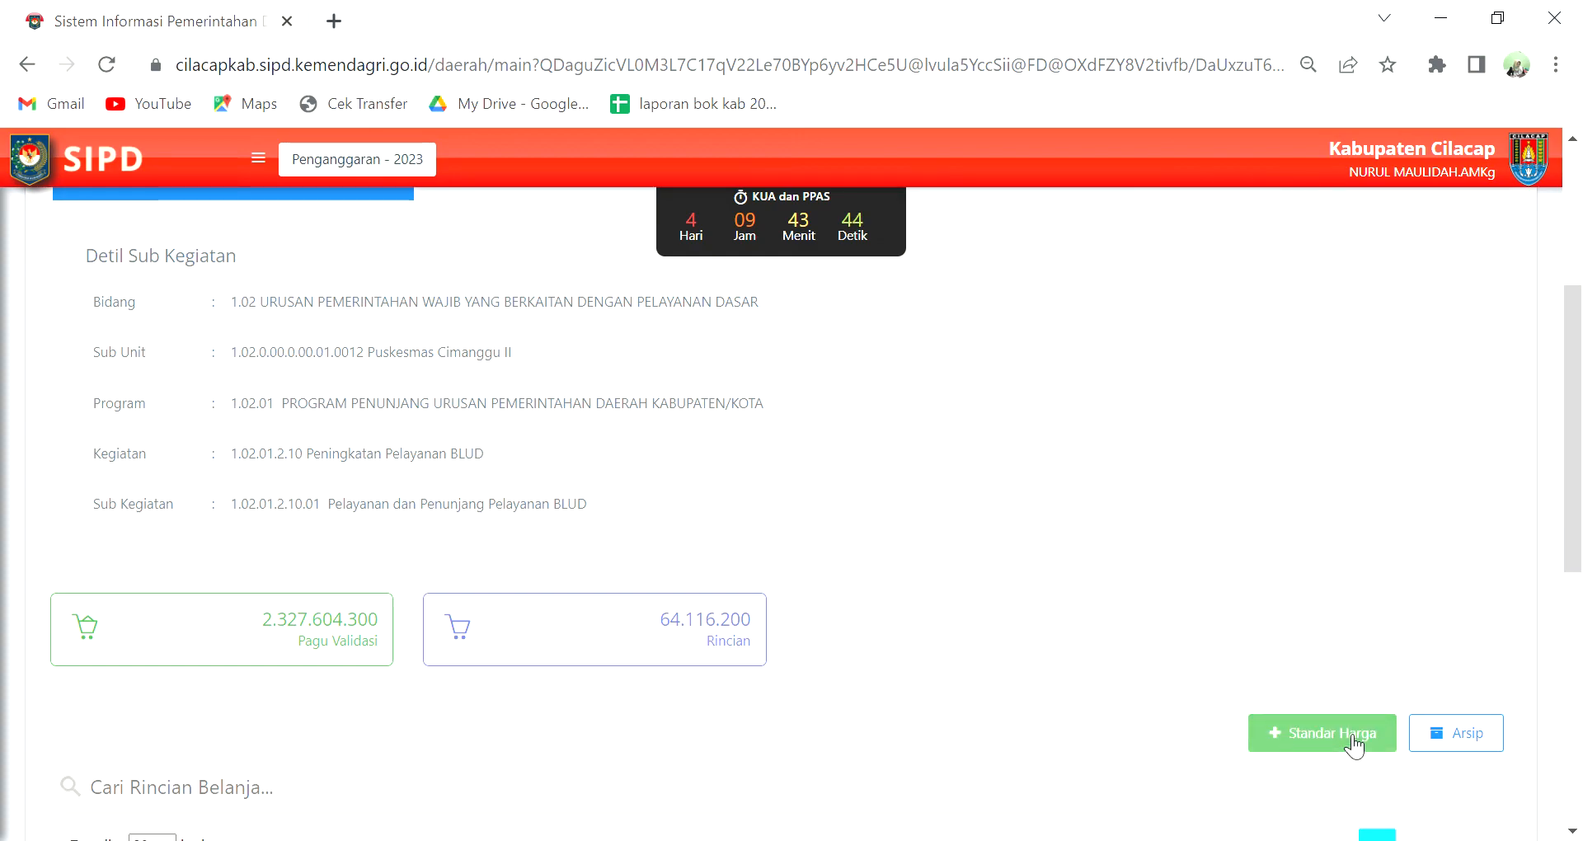
pyautogui.click(1236, 272)
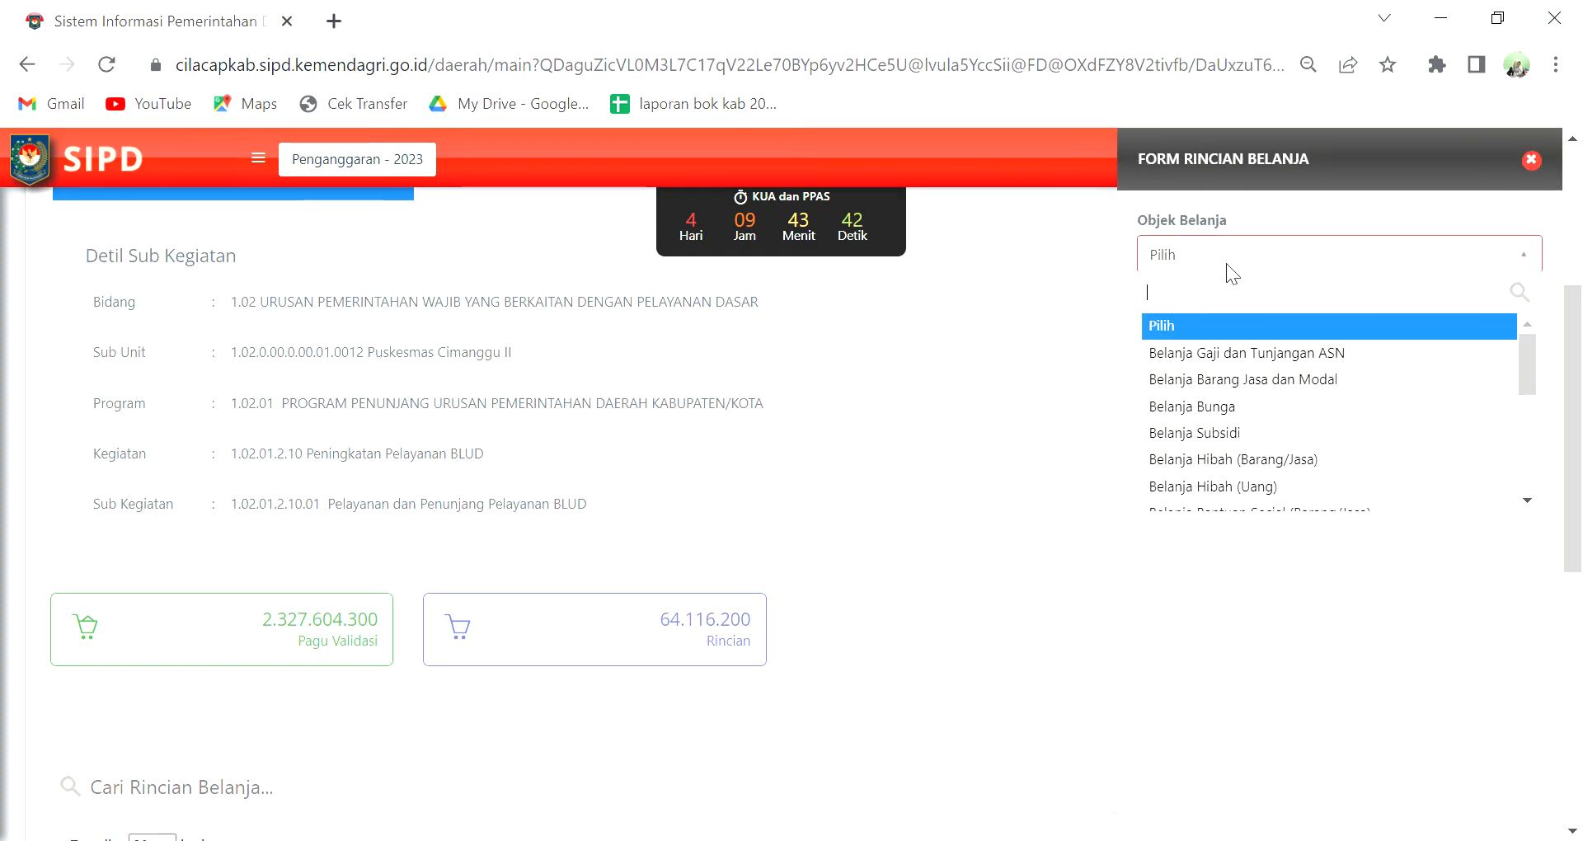
pyautogui.click(1278, 381)
pyautogui.click(1276, 345)
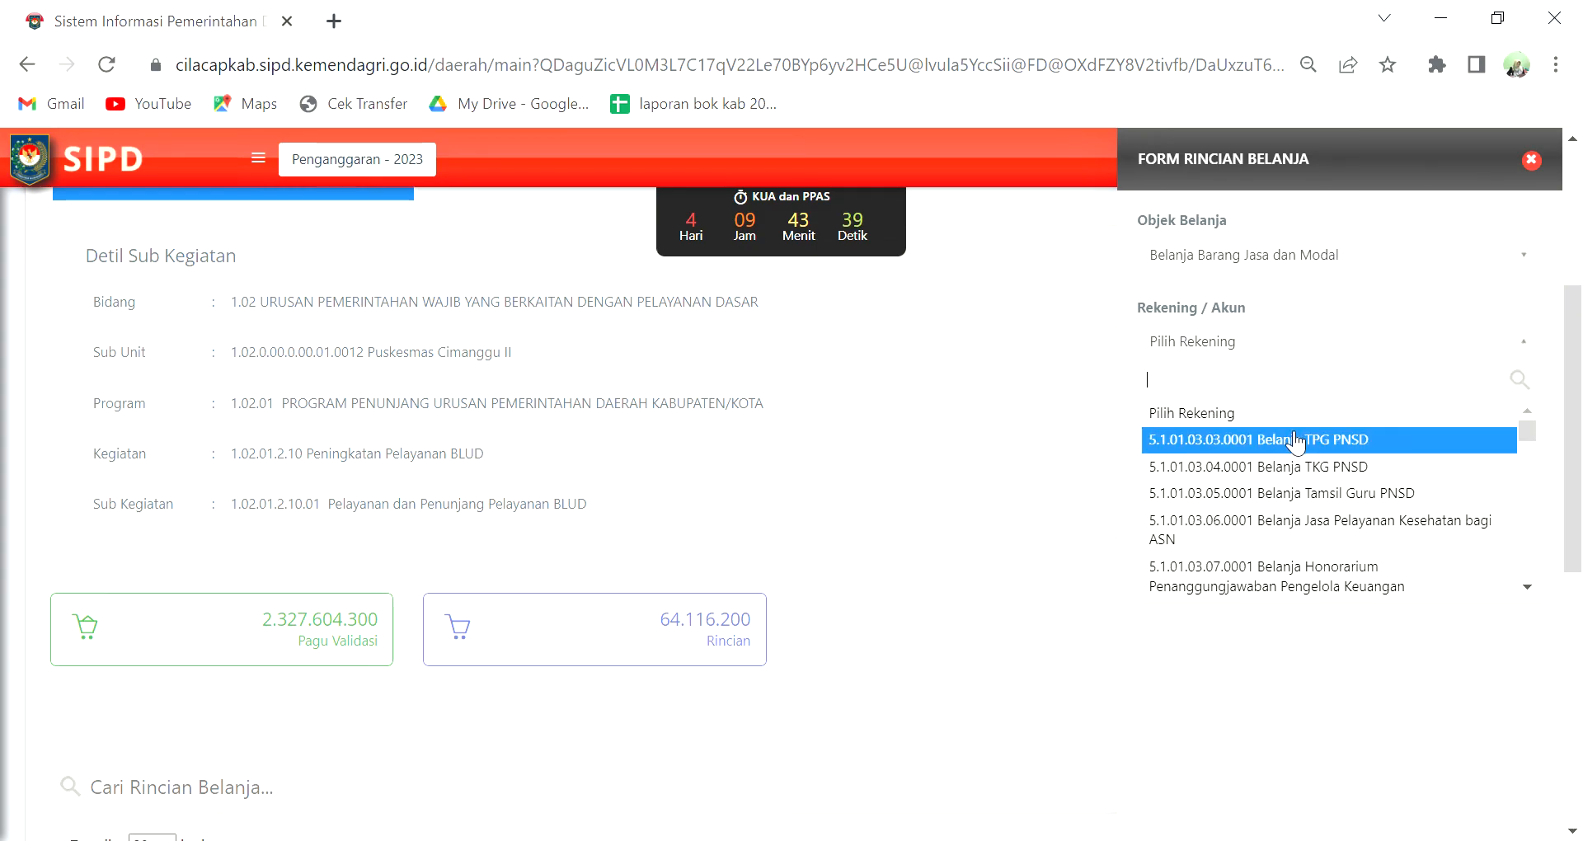
pyautogui.click(1297, 441)
pyautogui.click(1388, 550)
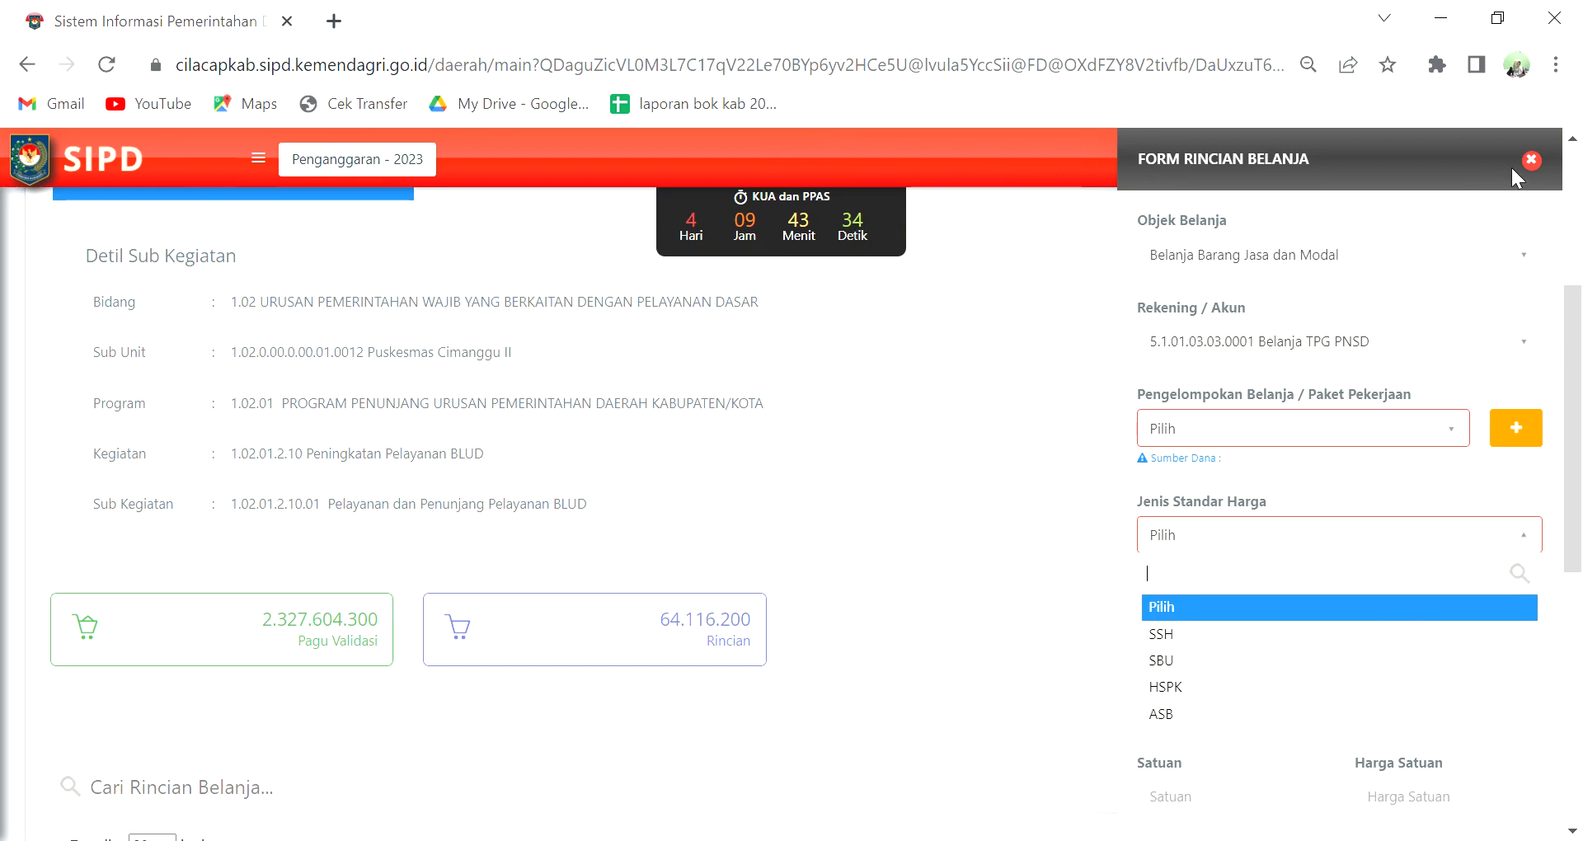
pyautogui.click(1544, 169)
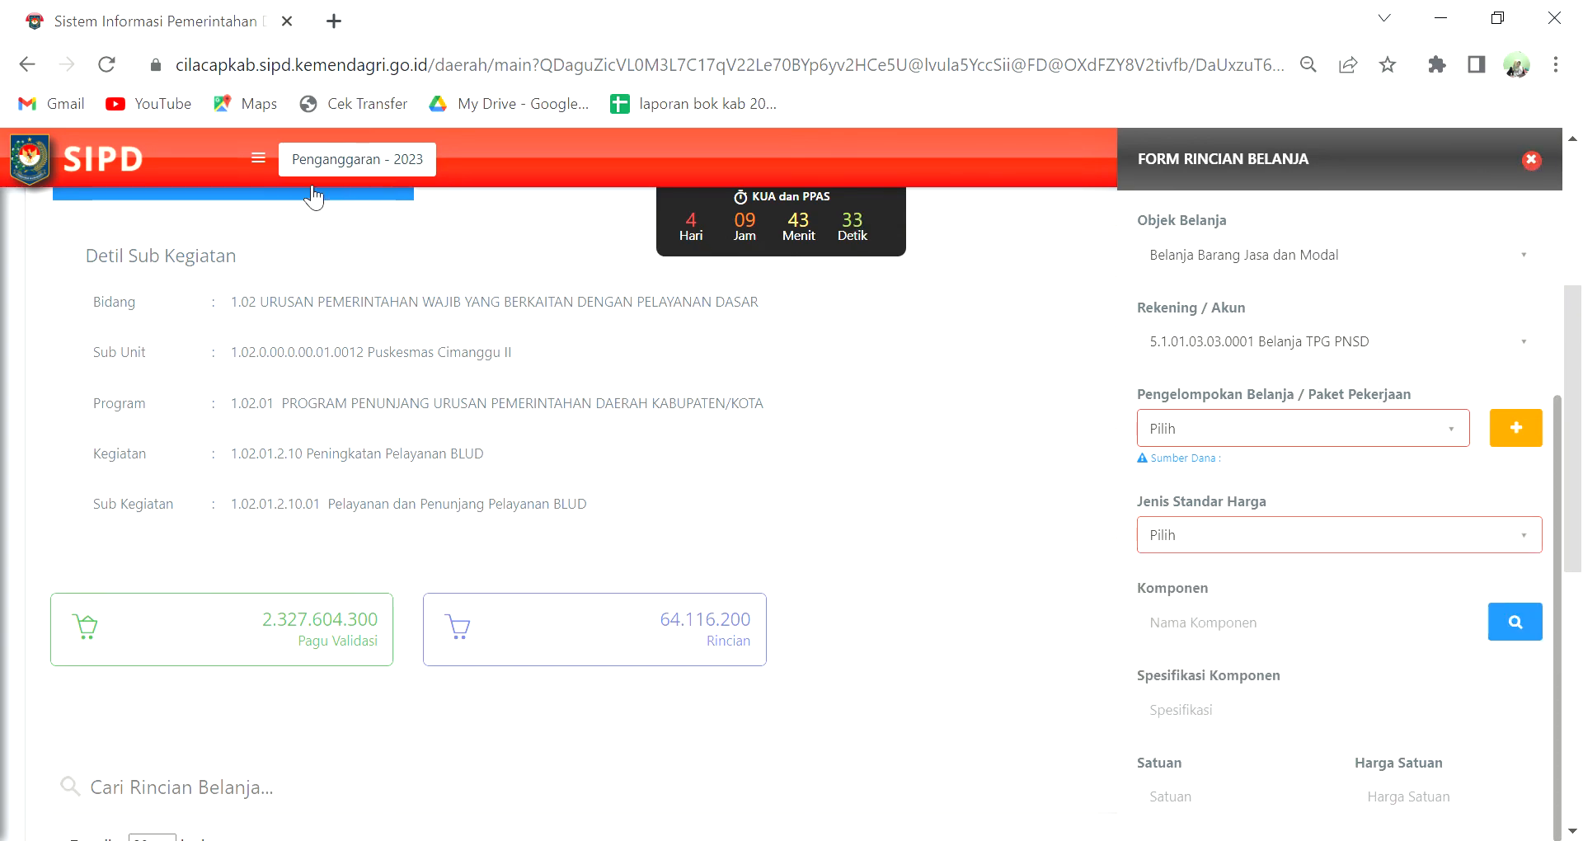
# Expand the Standar Harga references to view the available price standard categories
pyautogui.click(269, 172)
pyautogui.click(136, 376)
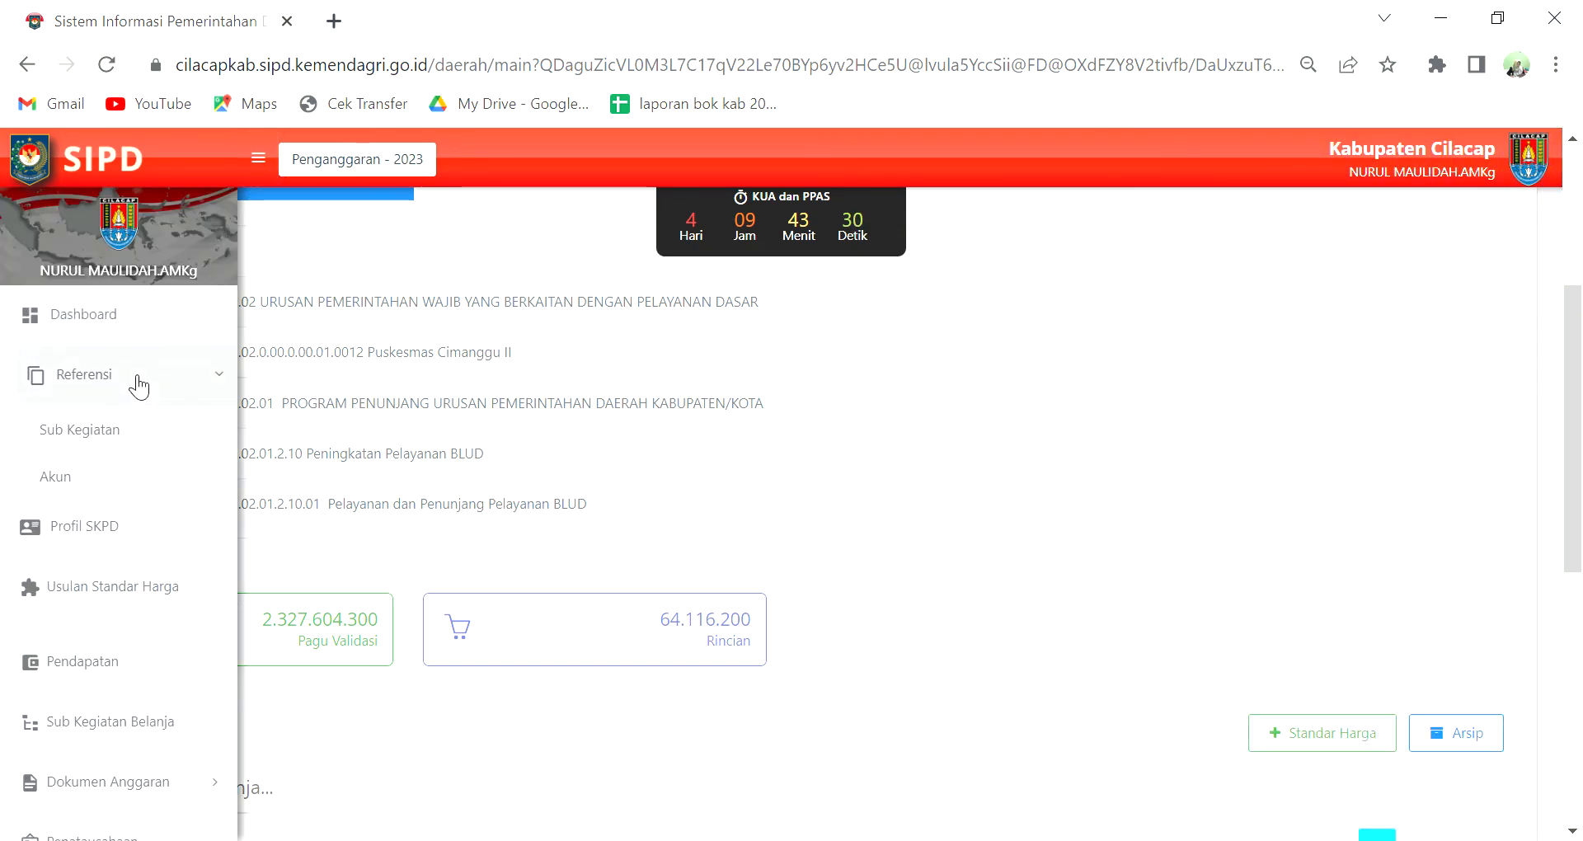
pyautogui.click(127, 583)
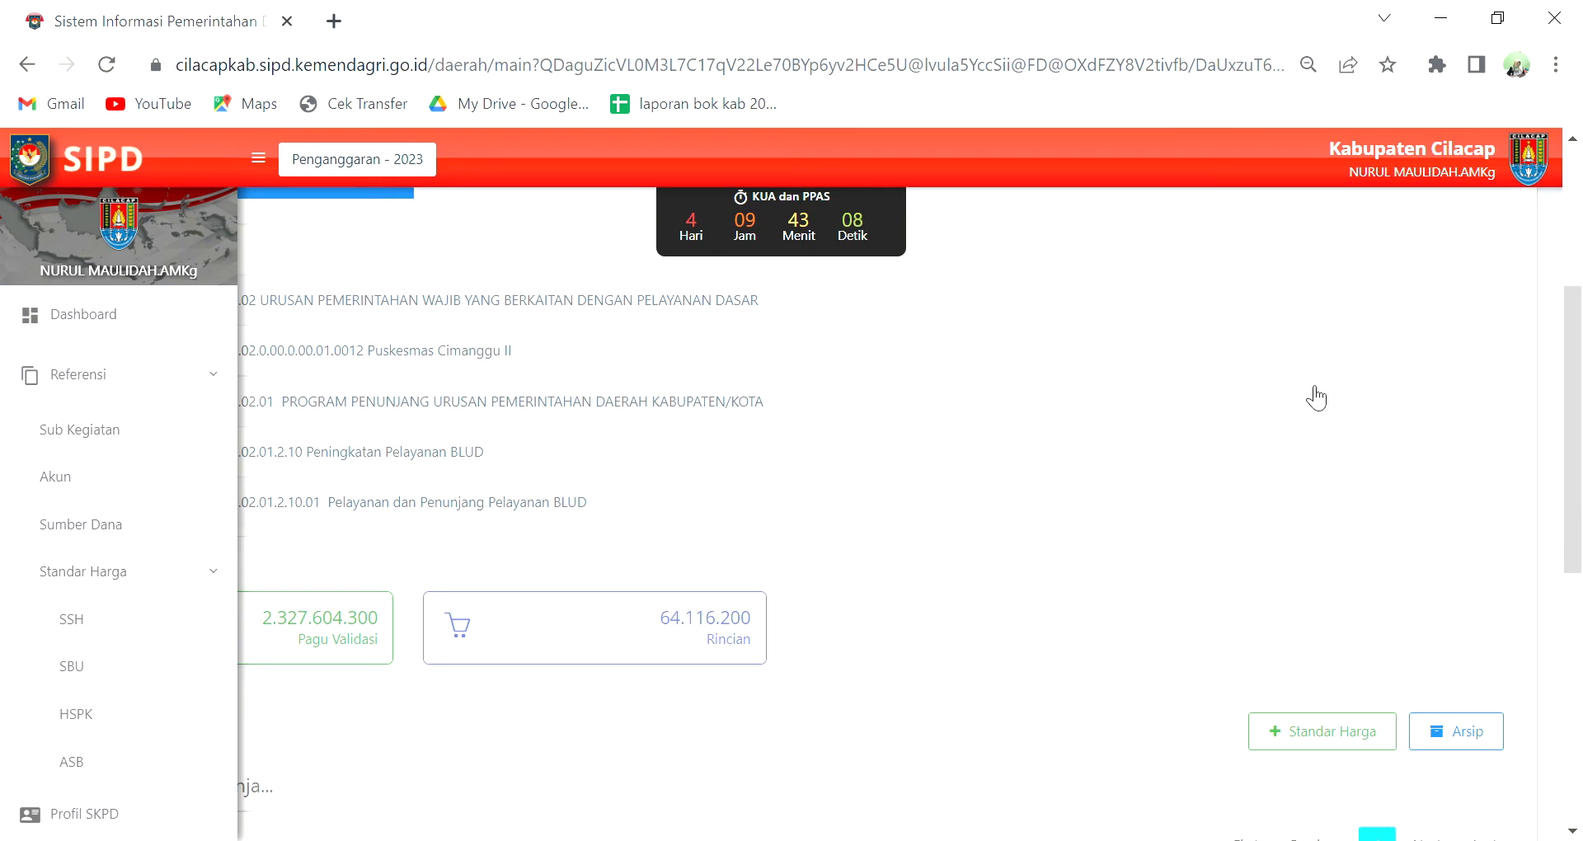
# Look over the list of saved expenditure details and open the user account options
pyautogui.scroll(-3, 1311, 400)
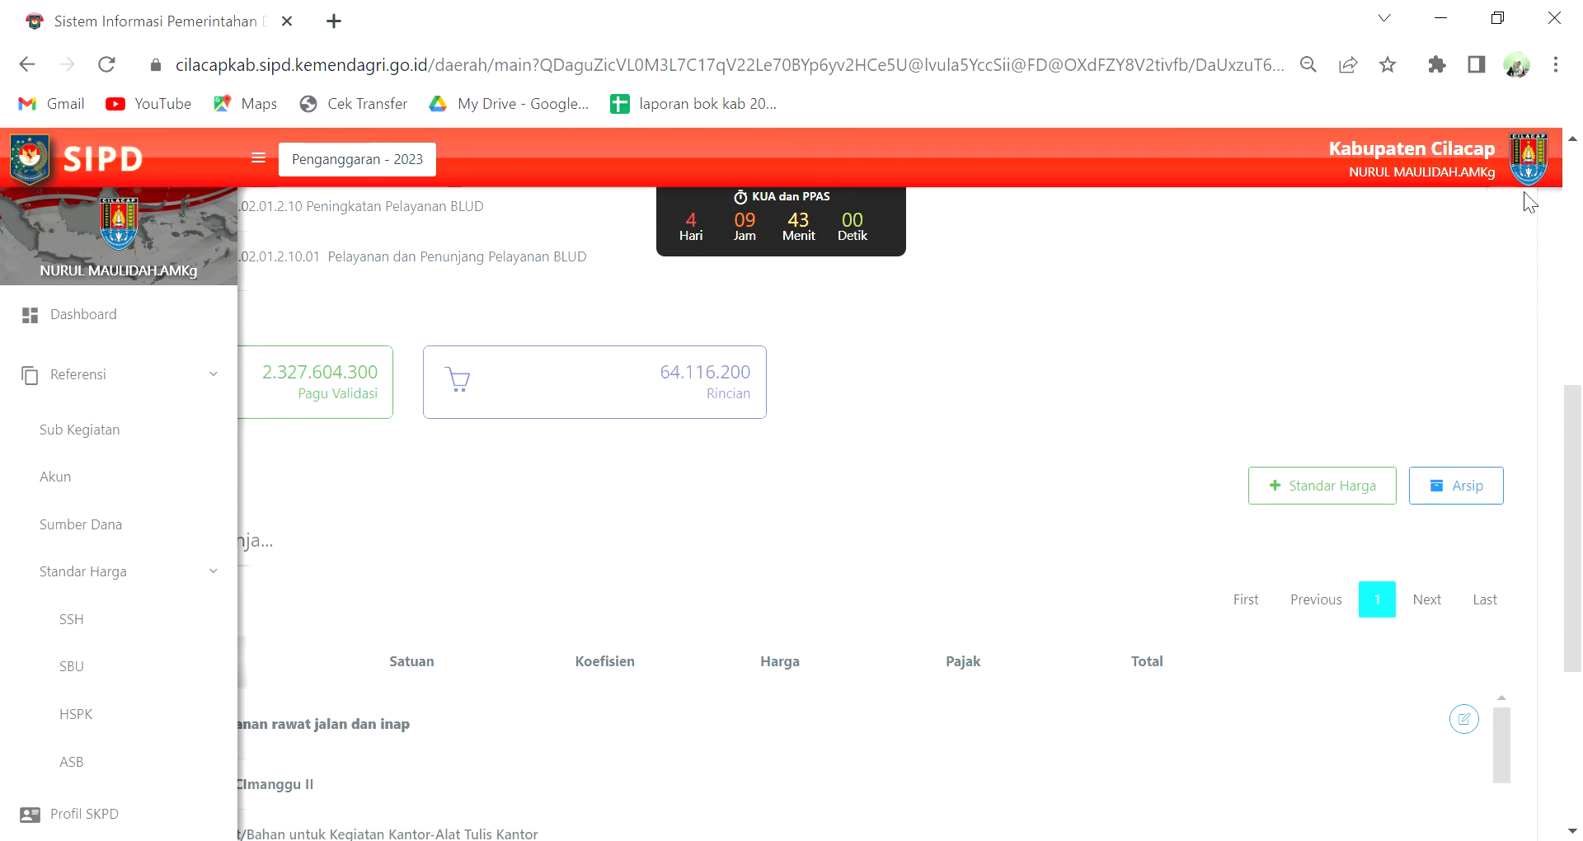
pyautogui.scroll(-5, 1447, 363)
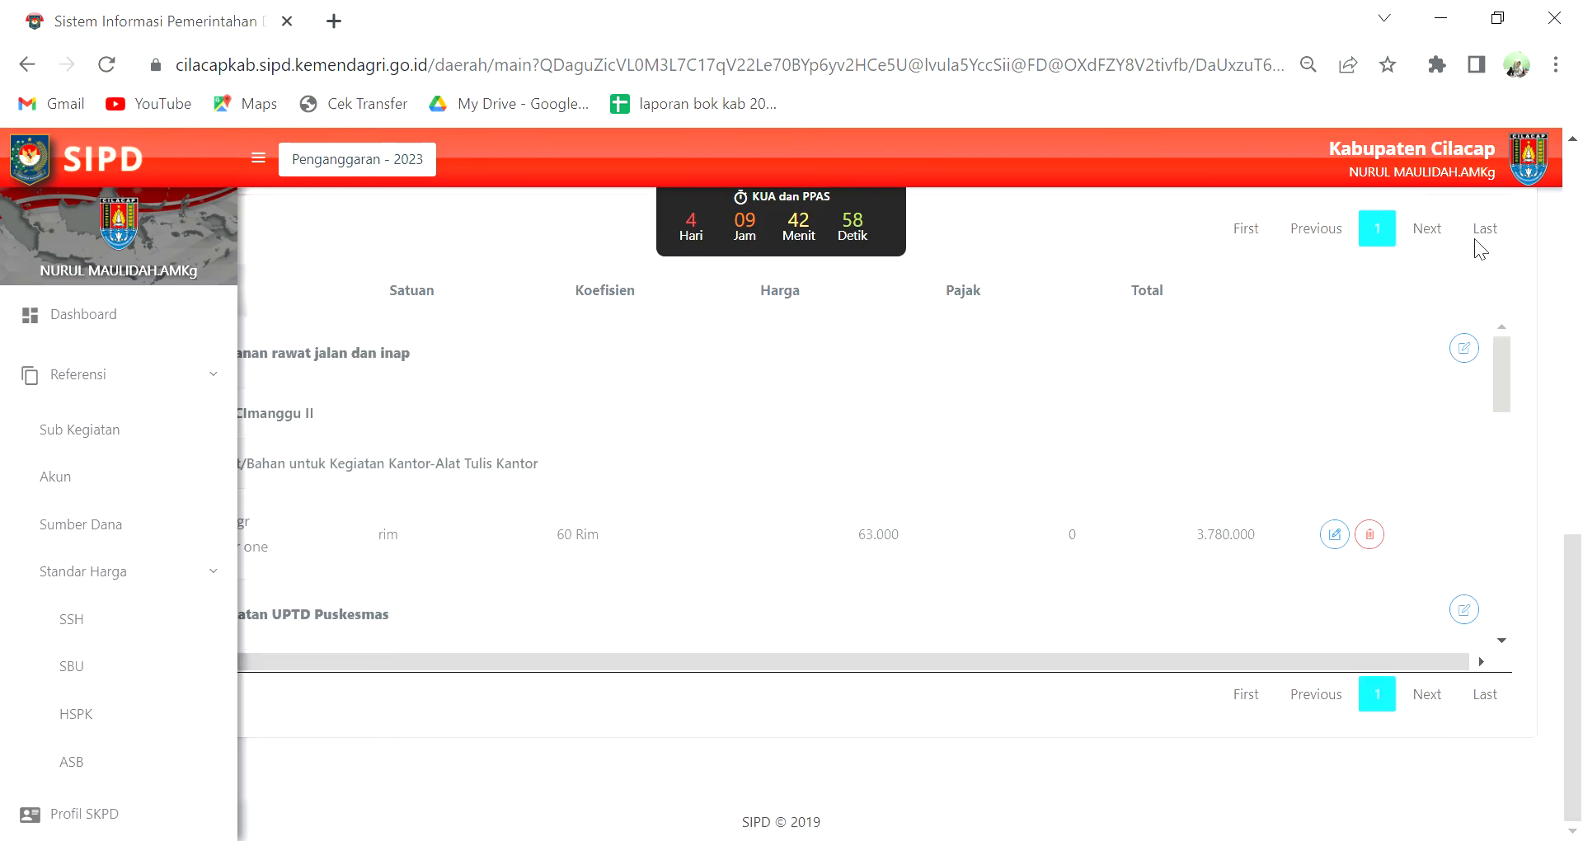
pyautogui.click(1528, 159)
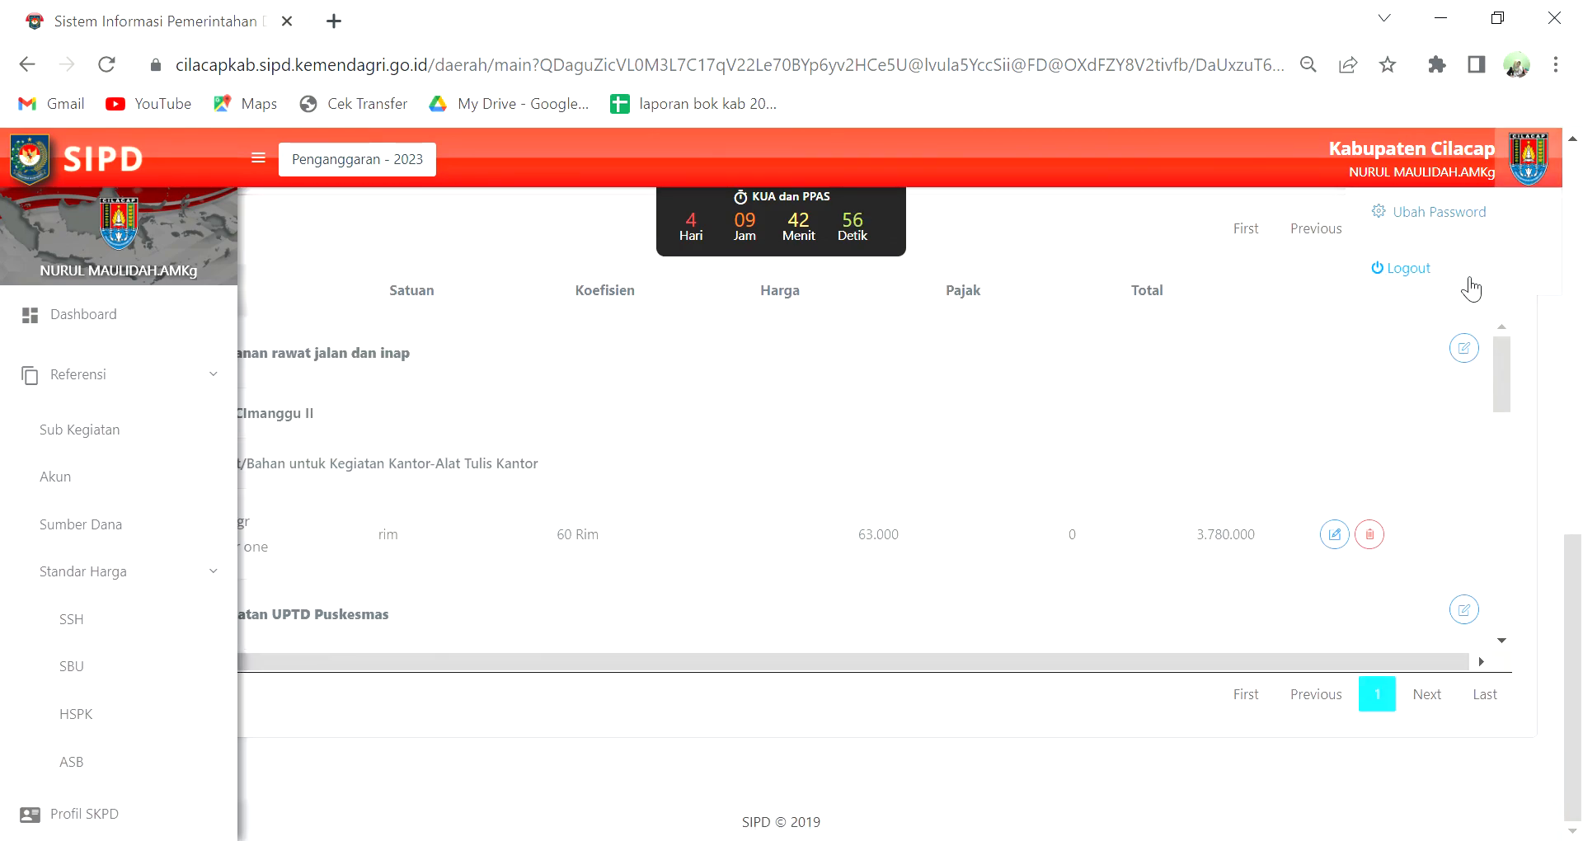